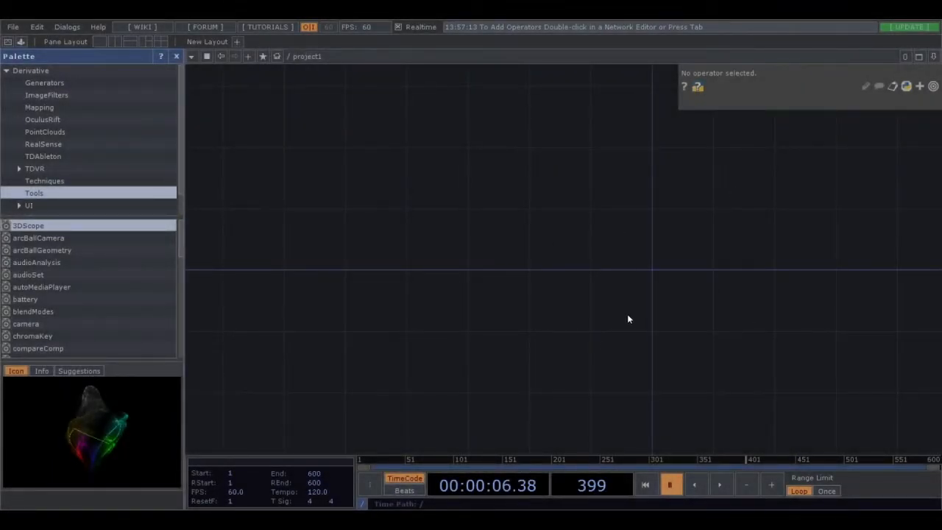
Create a project folder for the new project and save the project as Paysage3d.toe
left_click(14, 27)
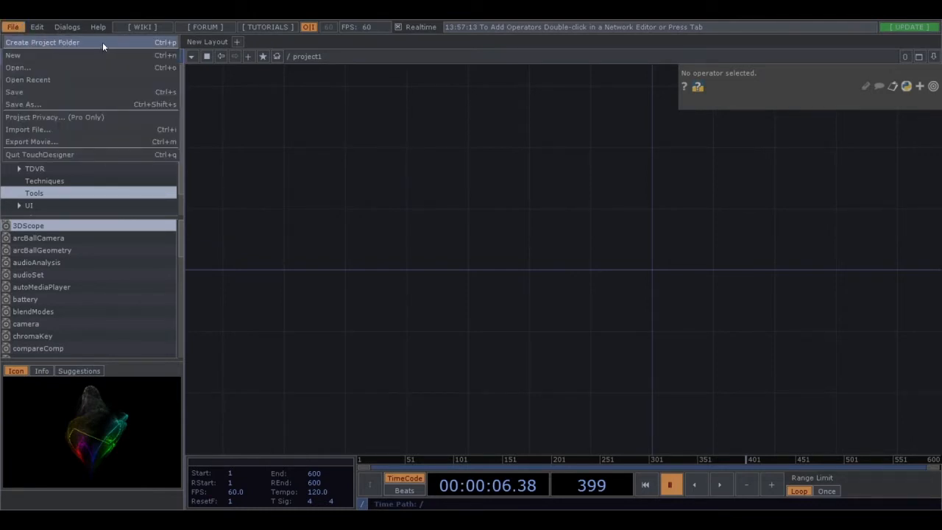
left_click(102, 42)
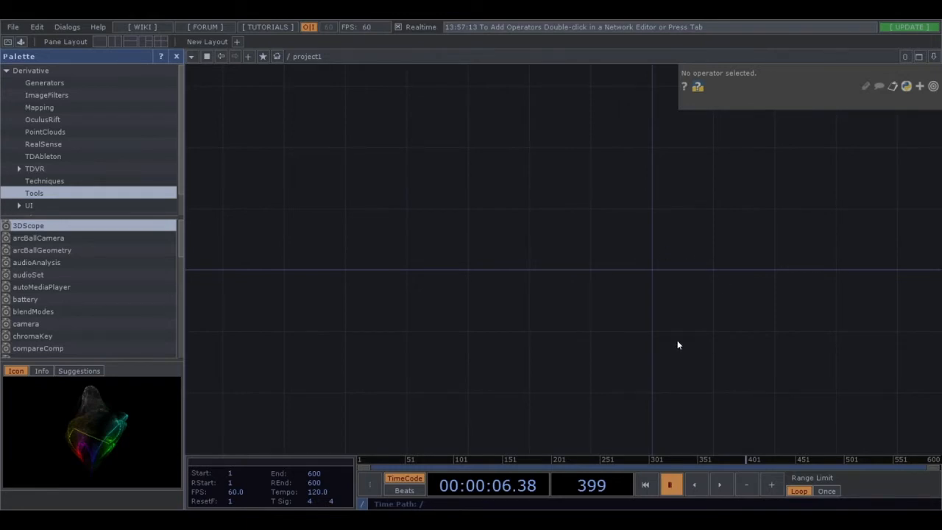
key("ctrl+s")
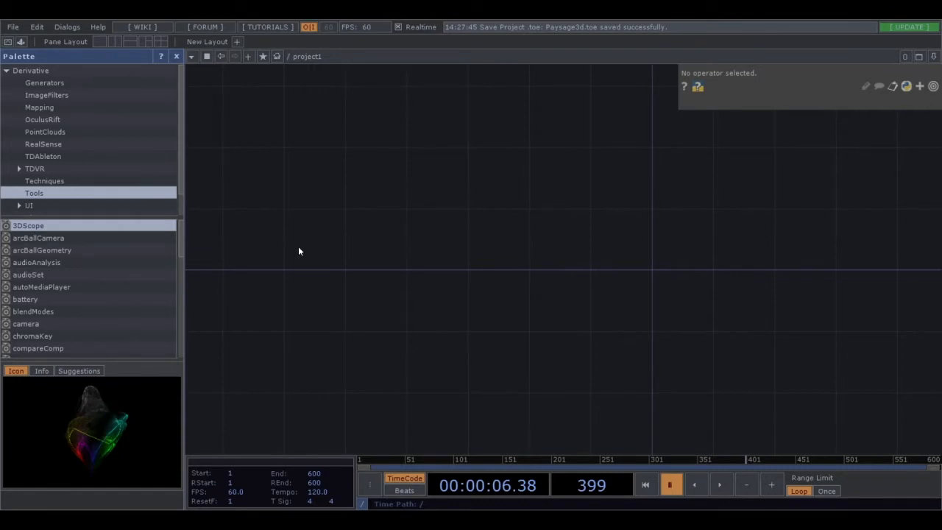
Add a Grid SOP, orient it to the ZX Plane and set its size to 3 by 3
key("ctrl+v")
left_click(328, 245)
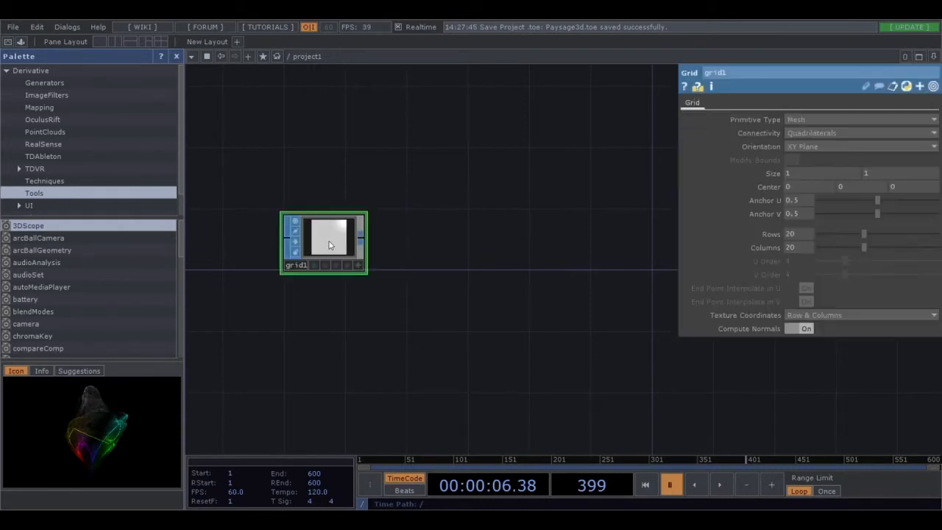
left_click(898, 147)
left_click(816, 175)
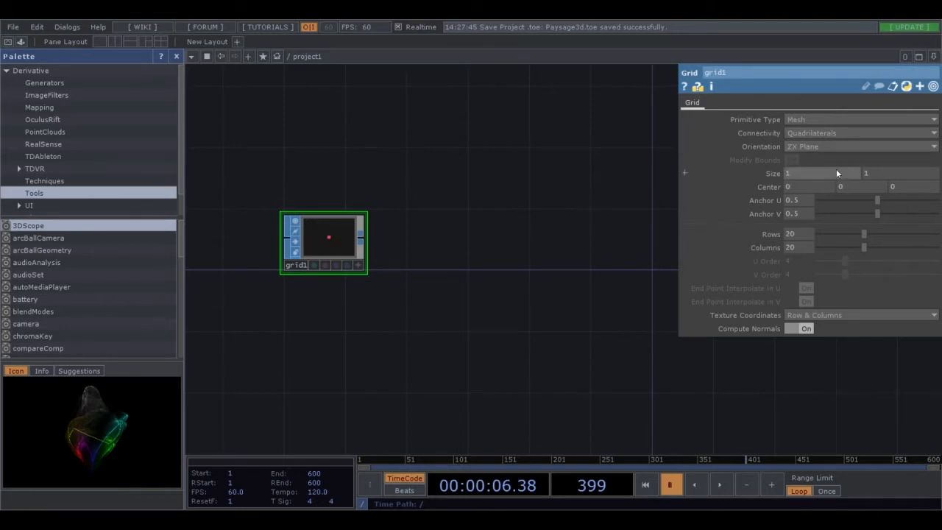
left_click(835, 173)
type("3")
key("Return")
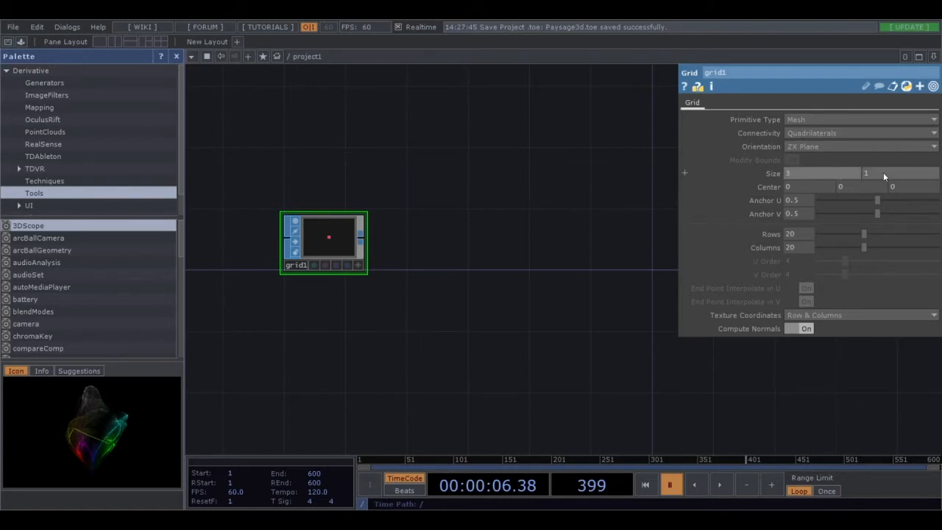
type("3")
key("Return")
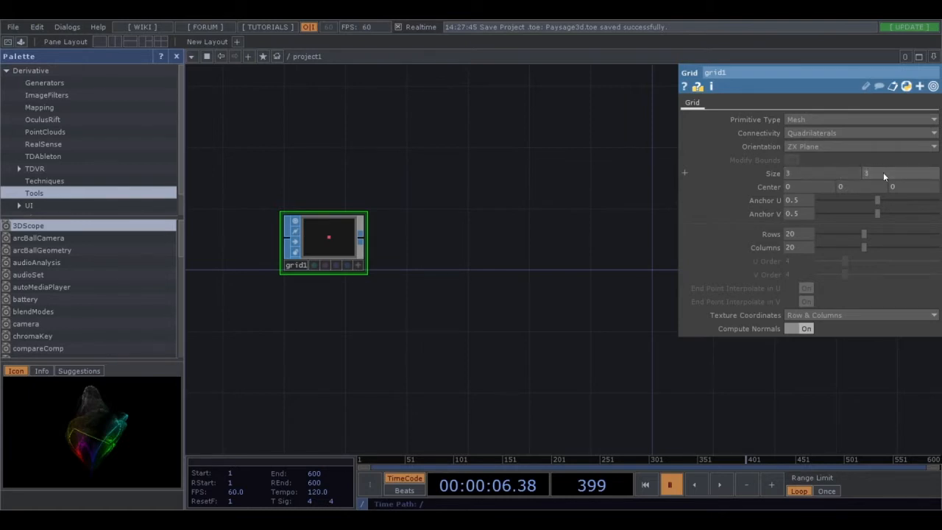
Set the grid to 200 rows and 200 columns and make its viewer active
type("200")
key("Return")
left_click(799, 247)
type("200")
key("Return")
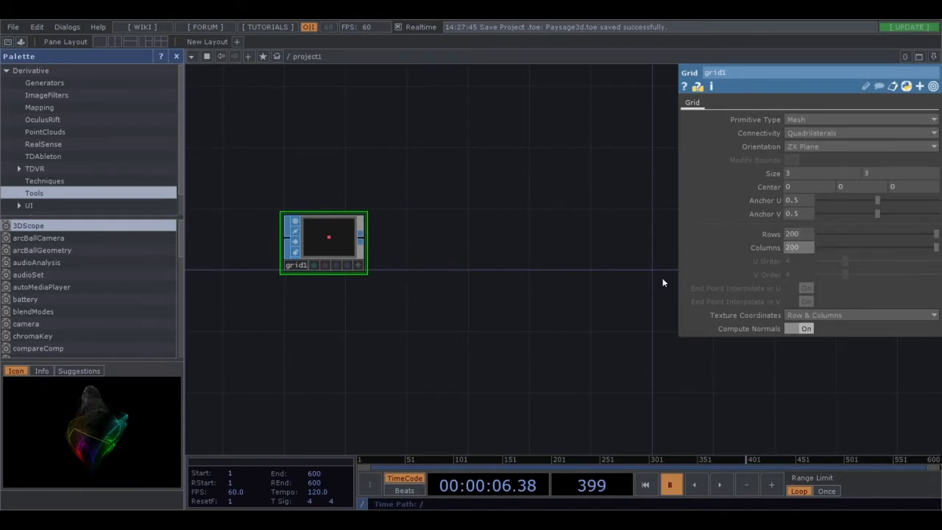
left_click(360, 267)
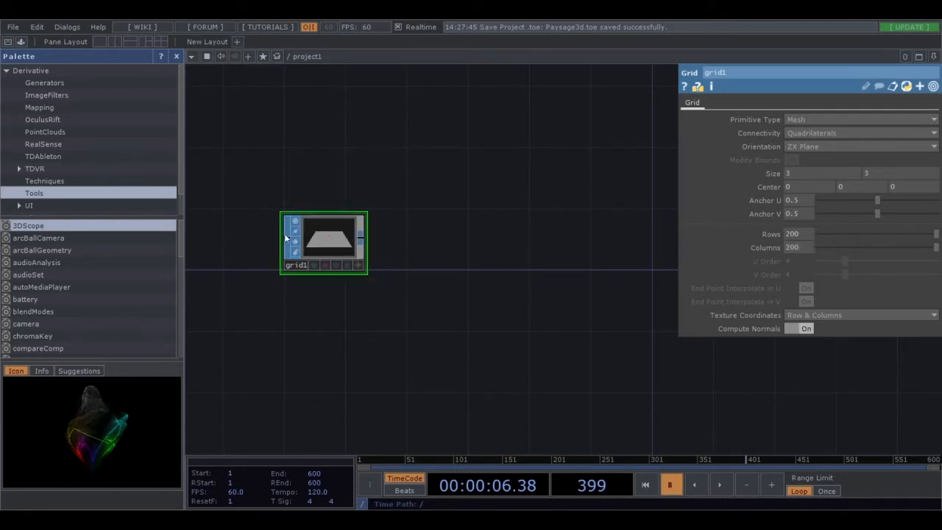
Add a Material SOP fed by the grid and assign a new PBR material to it
left_click(349, 134)
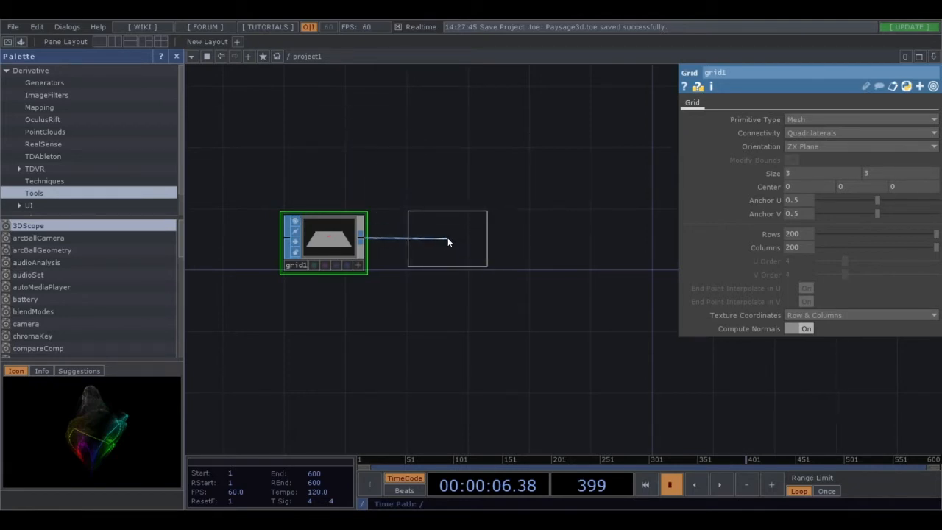
left_click(448, 242)
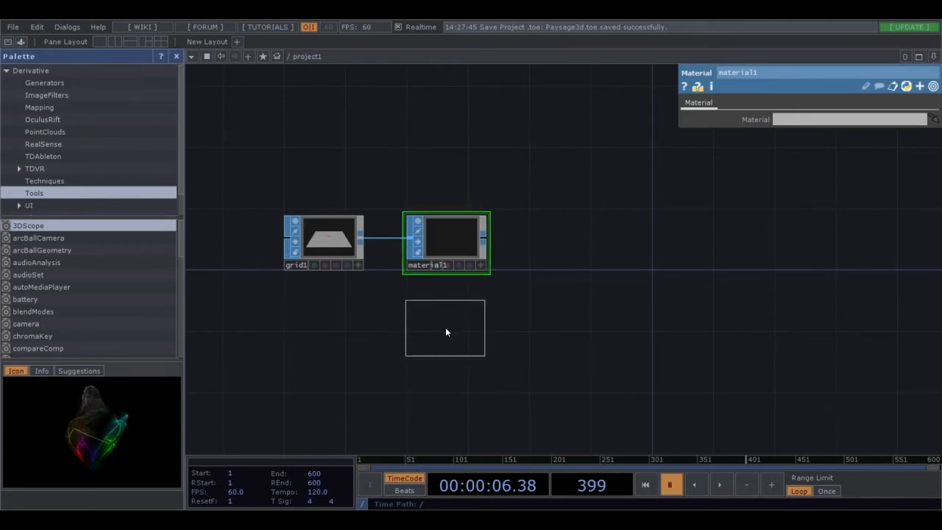
left_click(445, 331)
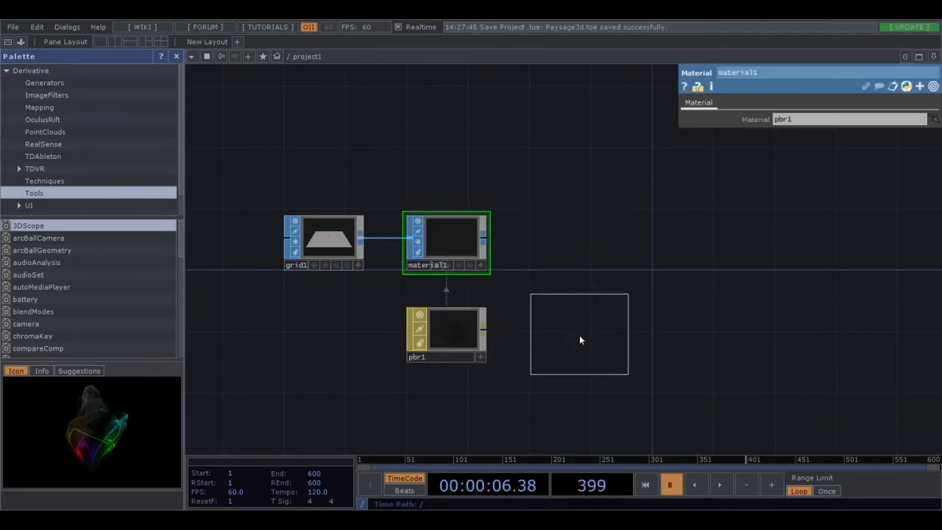
Add a Geometry component wired to the output of material1, replacing the unconnected one
left_click(578, 339)
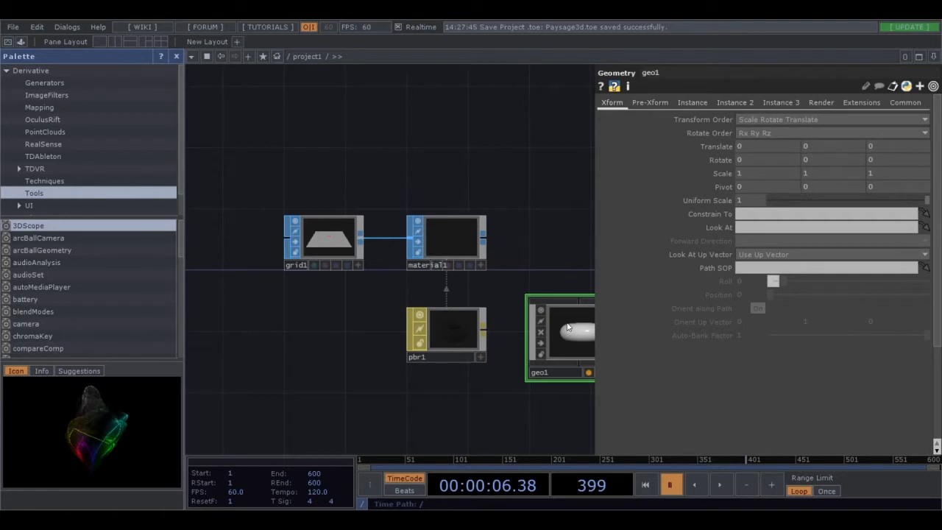
key("ctrl+z")
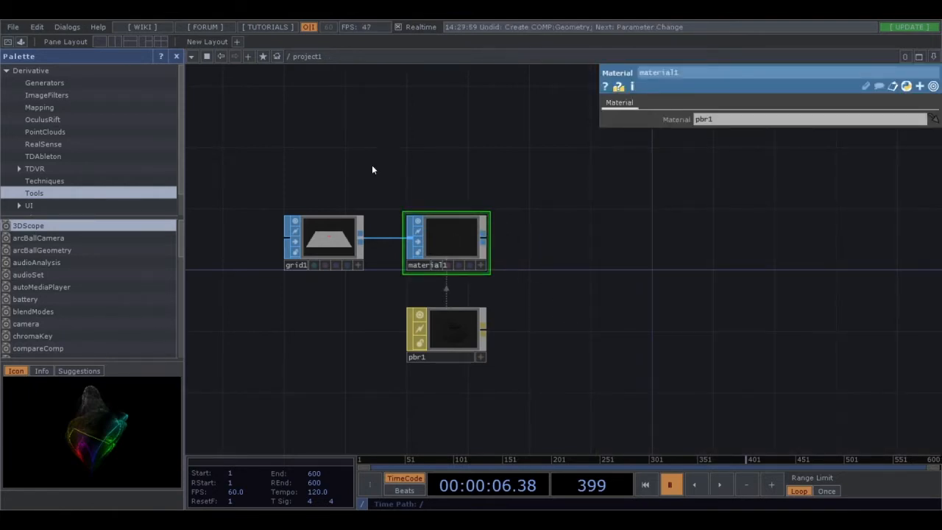
left_click(335, 189)
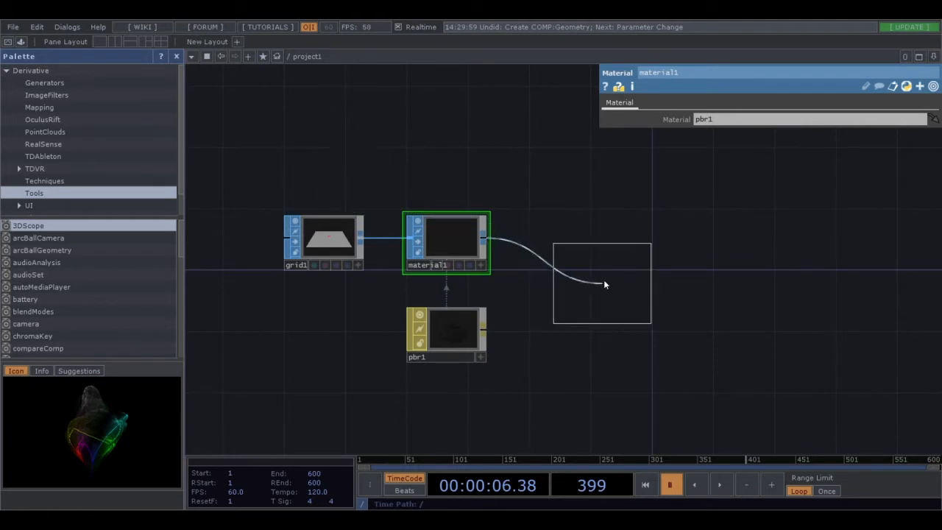
left_click(570, 244)
left_click_drag(562, 343, 492, 352)
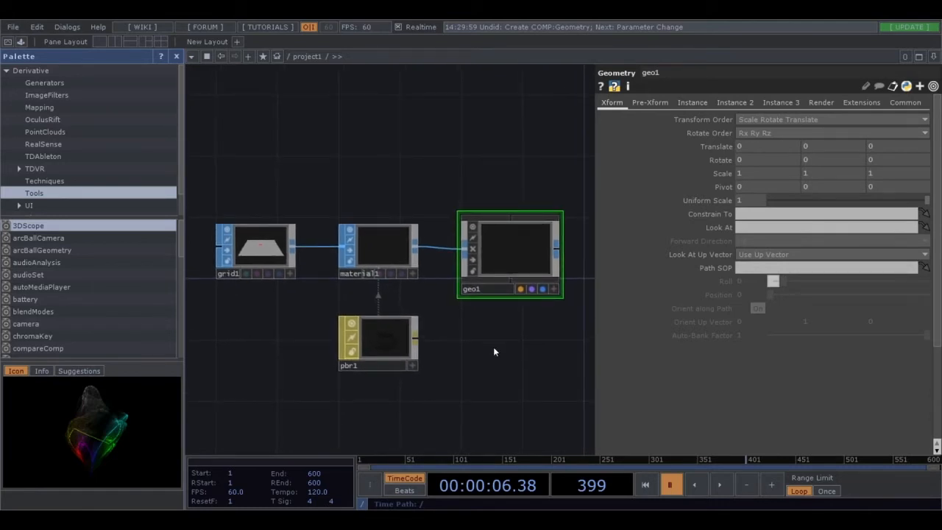
Save the project as Paysage3d.1.toe
key("ctrl+s")
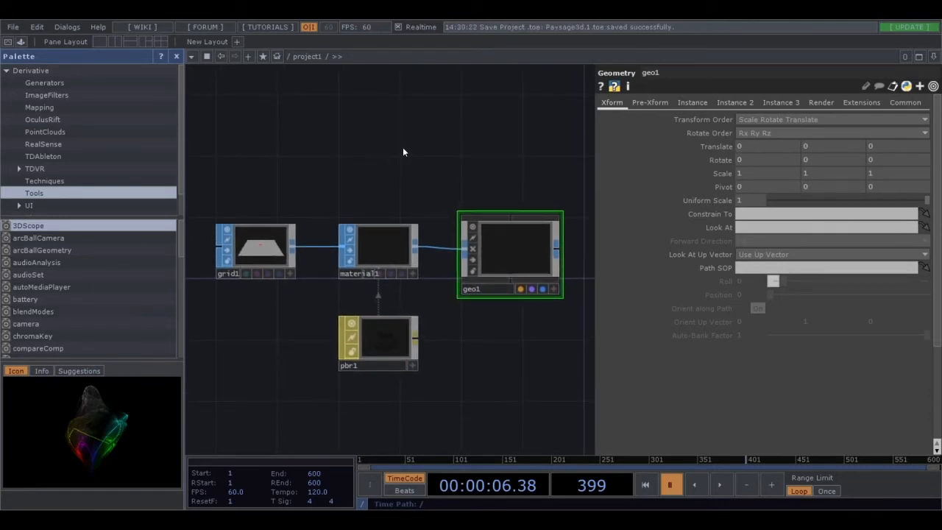
left_click(14, 27)
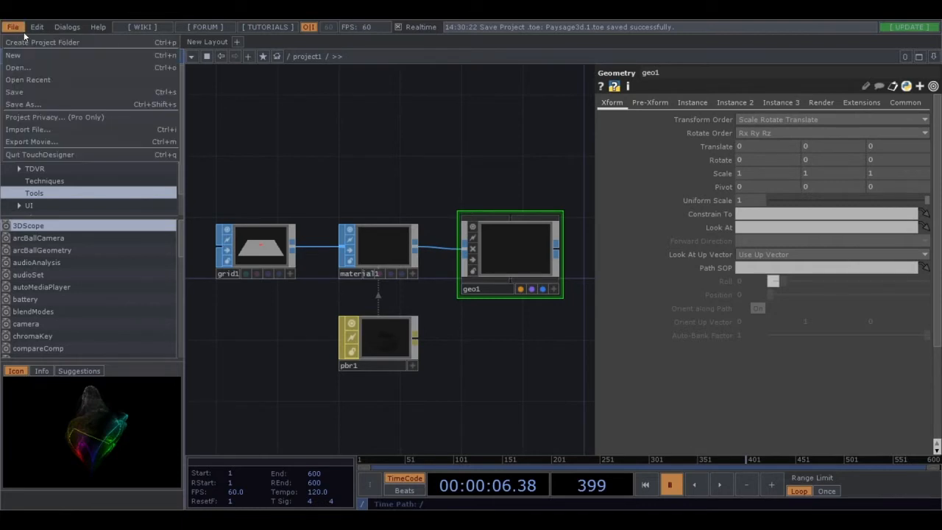
left_click(65, 102)
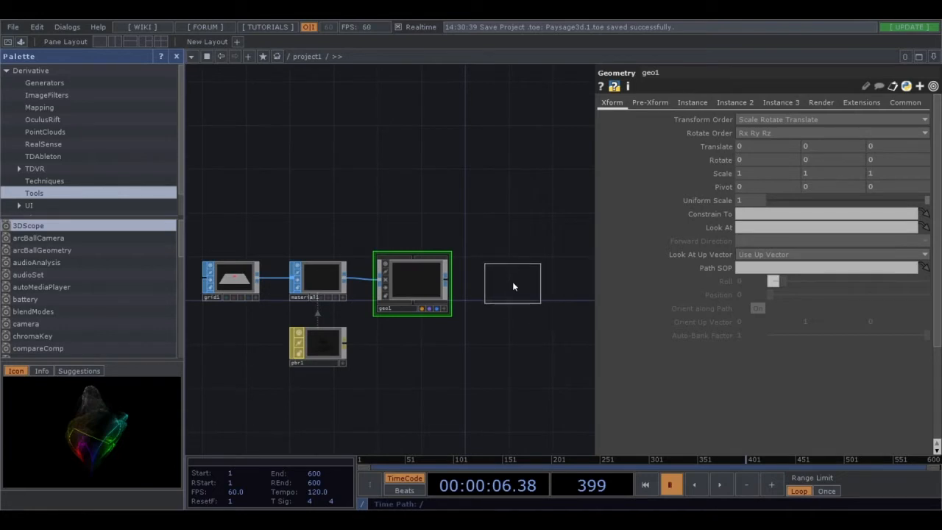
Add a Render TOP beside geo1 and set its resolution to 1280 by 1280
left_click(512, 279)
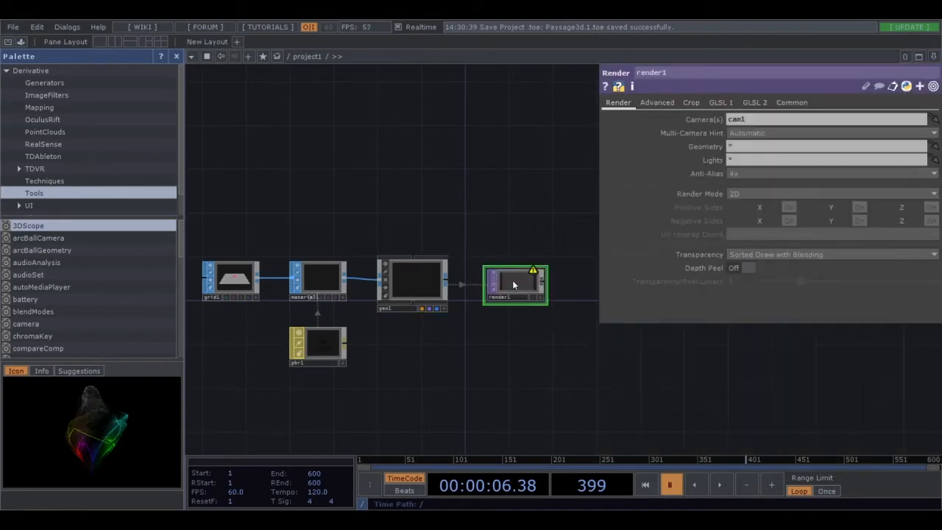
left_click_drag(524, 341, 459, 333)
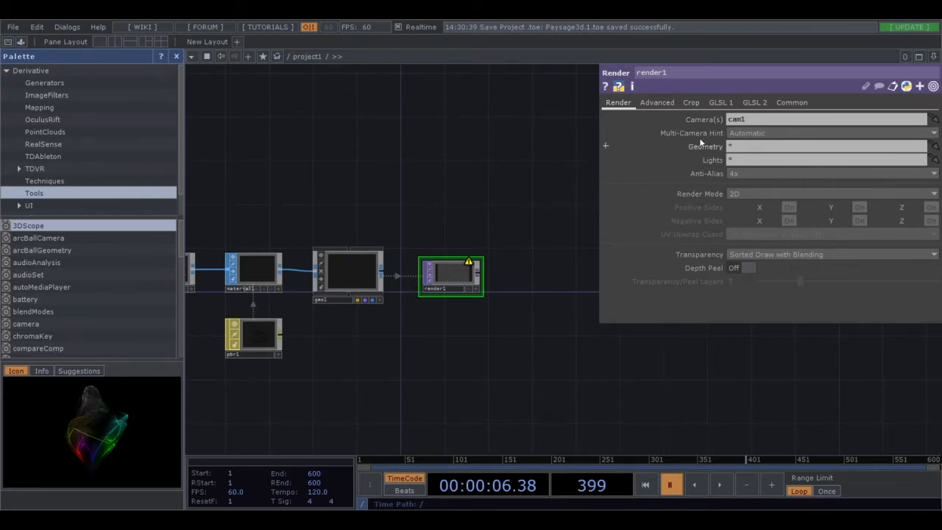
left_click(788, 103)
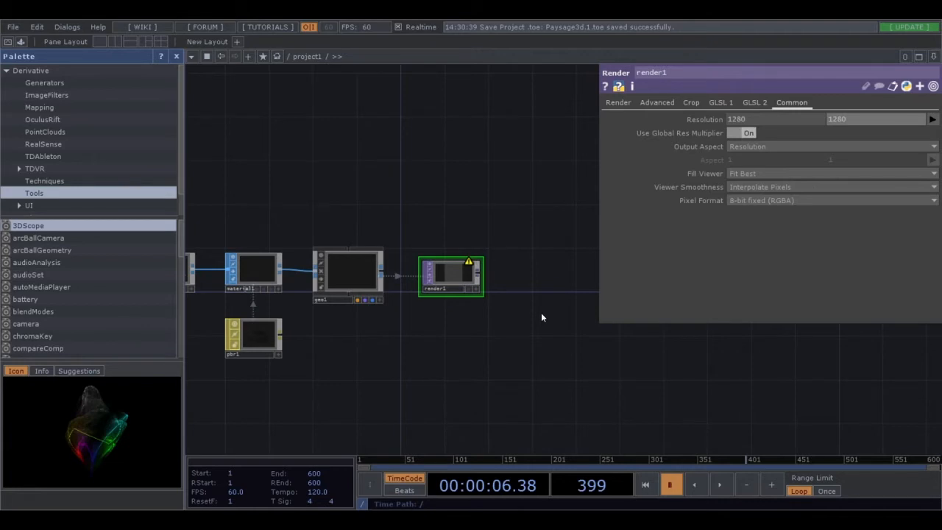
Add a Camera component above render1 and make it look at a new Null component placed above it
left_click(295, 129)
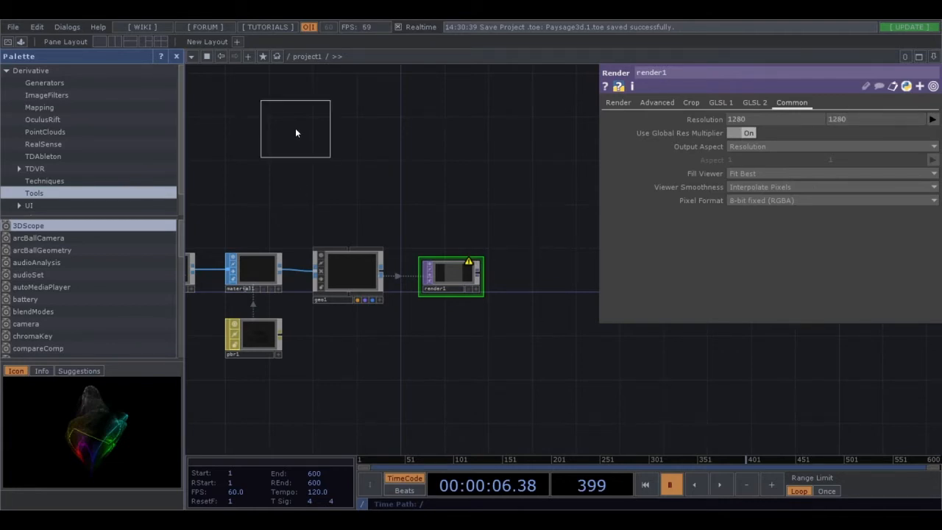
left_click(453, 213)
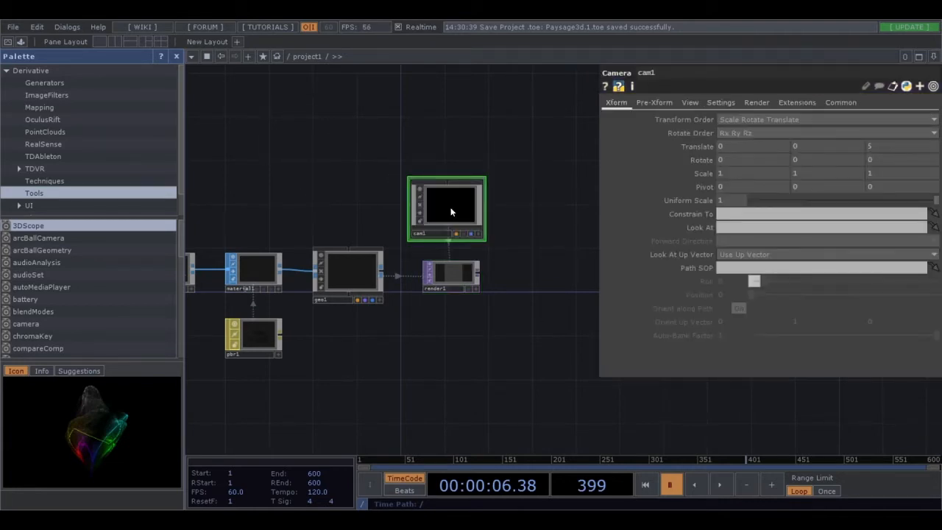
left_click_drag(284, 130, 296, 179)
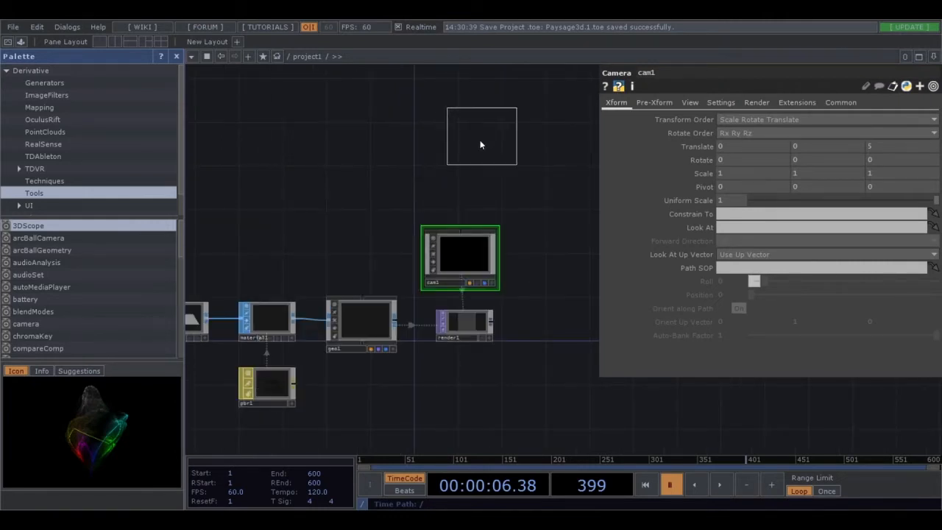
left_click(461, 158)
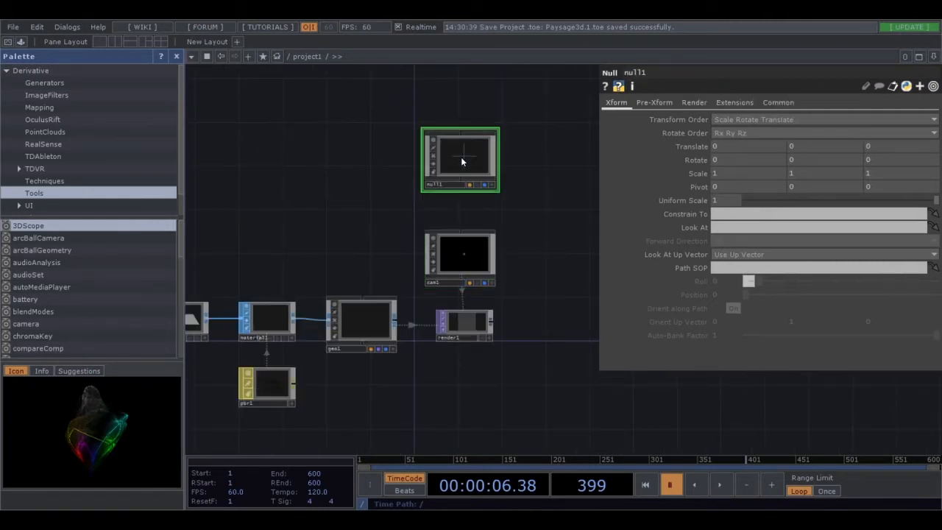
left_click(468, 258)
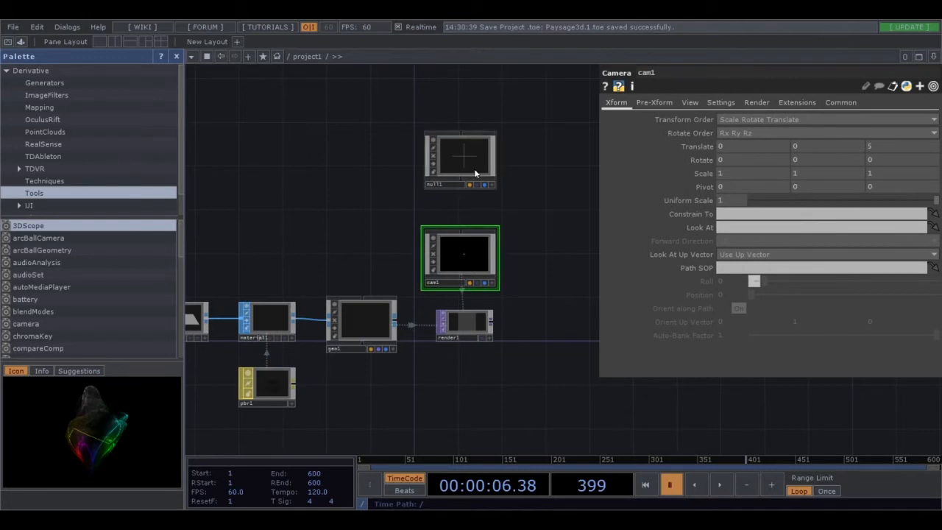
left_click_drag(464, 162, 684, 228)
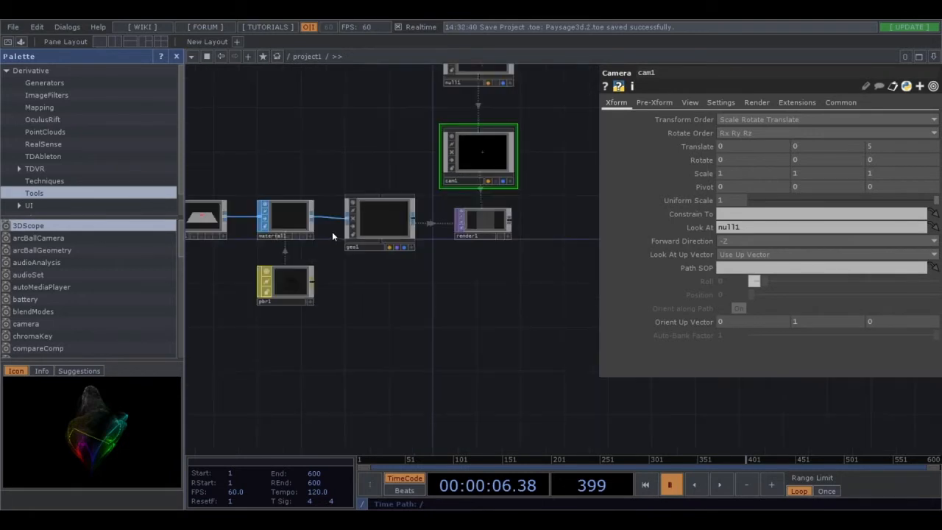
Add an Environment Light below render1 and use a new white Constant TOP as its environment map
key("ctrl+v")
left_click(485, 305)
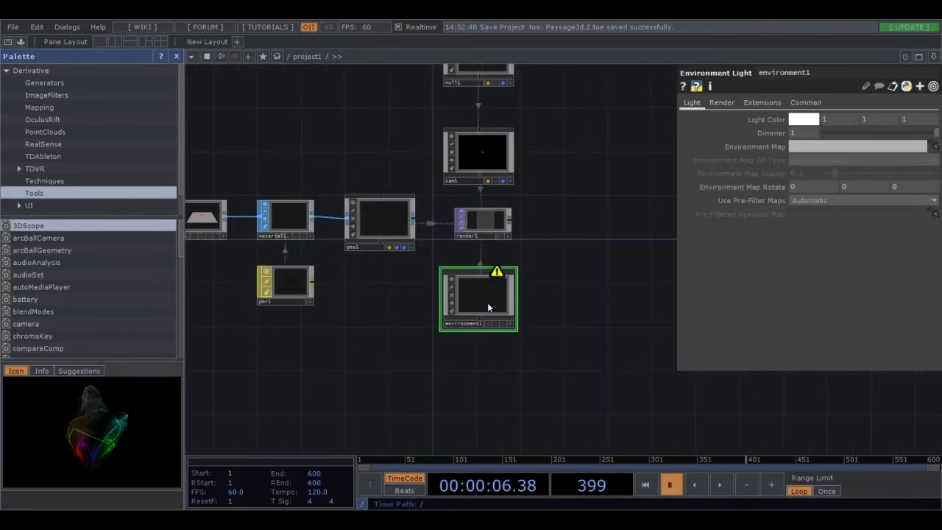
key("ctrl+v")
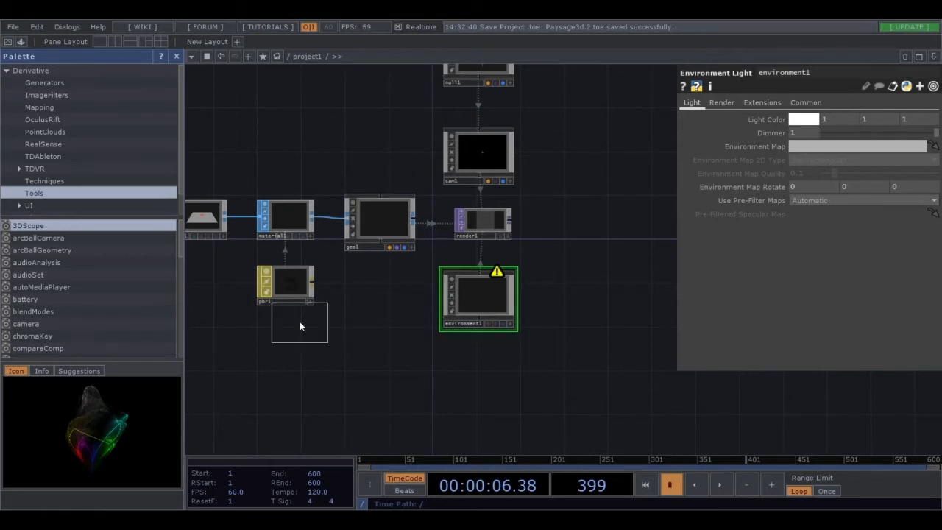
left_click(378, 309)
left_click(484, 297)
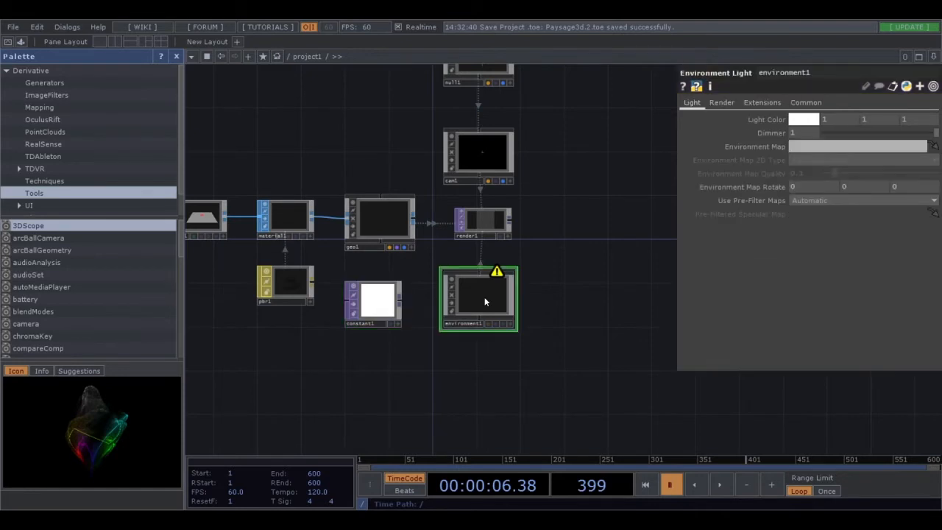
left_click_drag(374, 305, 825, 148)
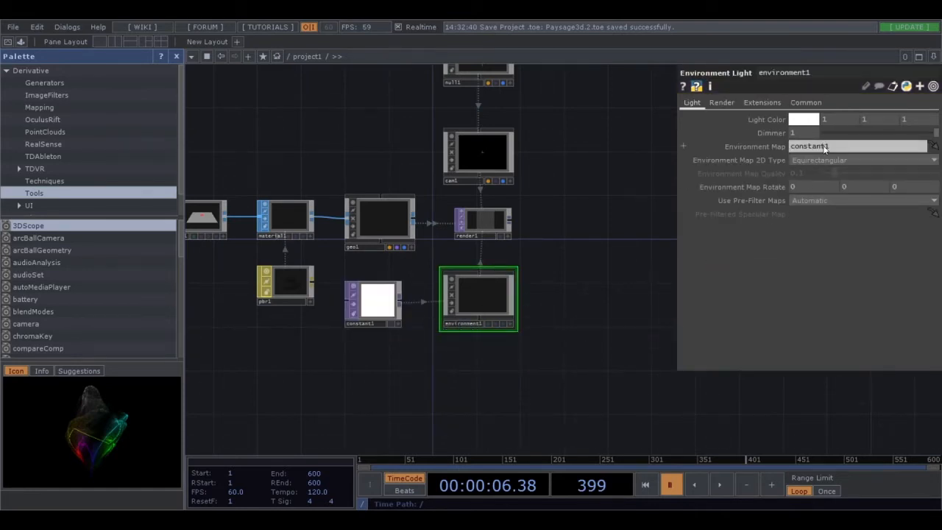
Enable the pre-transform on cam1 and drive its Y rotation with a time expression of seconds*30
left_click_drag(551, 150, 543, 233)
left_click(468, 228)
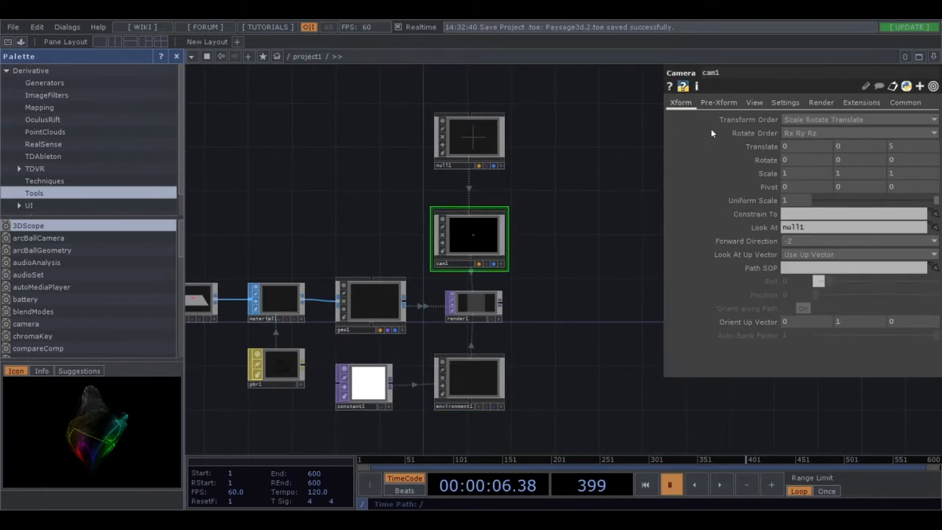
left_click(715, 103)
left_click(787, 120)
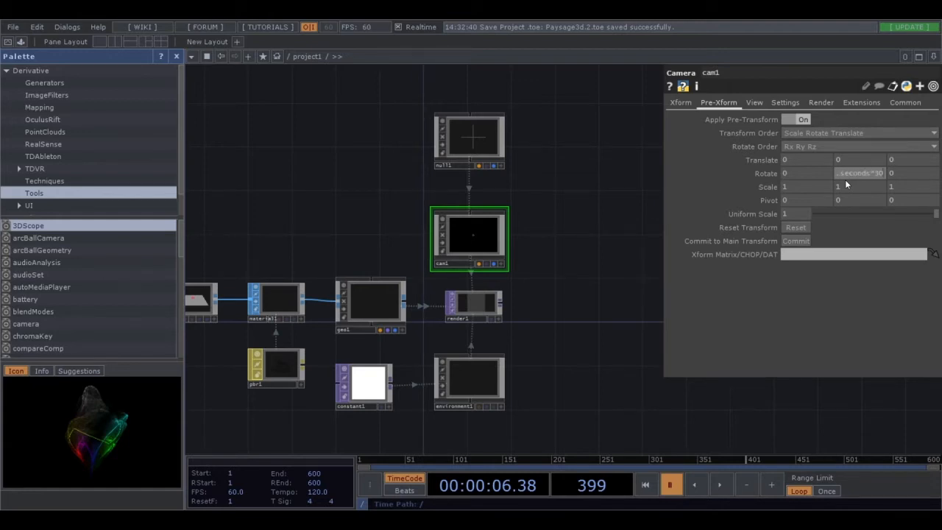
key("Return")
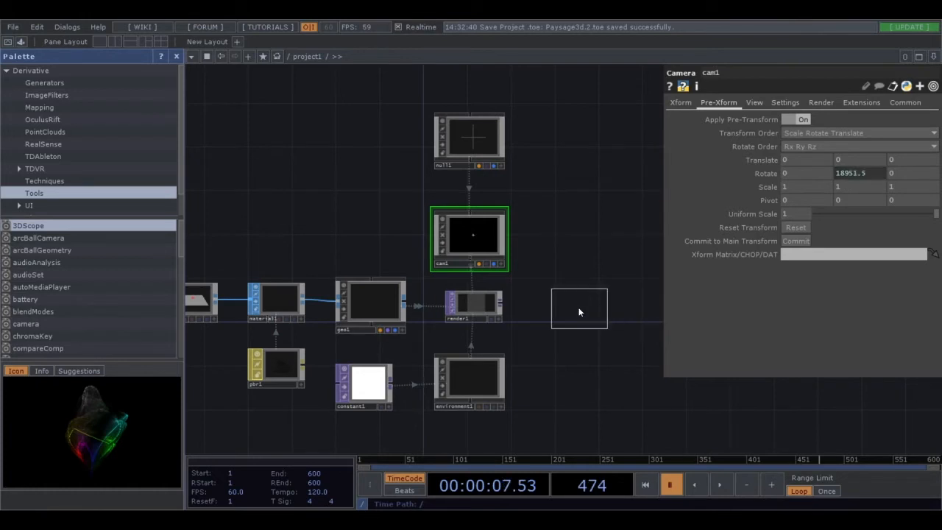
Add a Transform TOP after render1 and composite it over the background color with alpha 1
left_click(571, 305)
left_click_drag(502, 301, 542, 299)
left_click(797, 214)
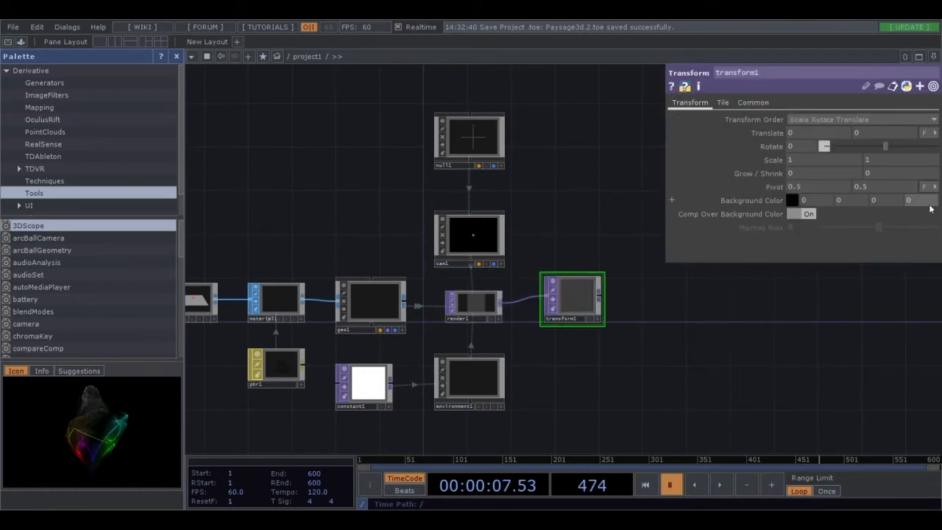
left_click(926, 205)
type("1")
key("Return")
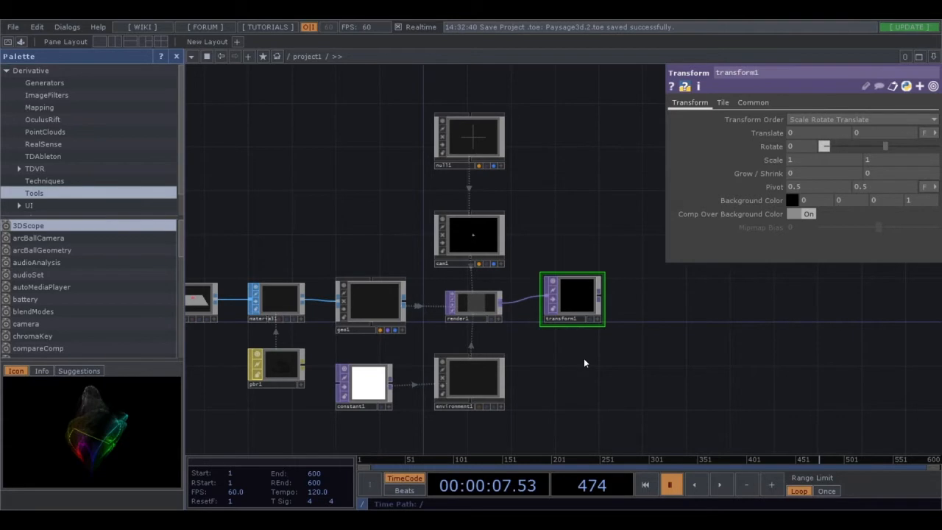
Add an Out TOP after transform1 and display its image as the network background
left_click(688, 299)
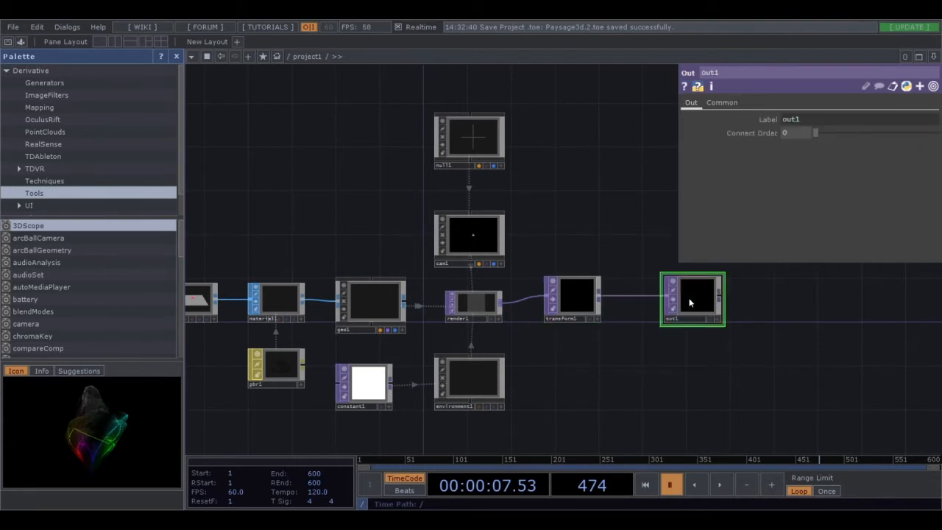
left_click(711, 320)
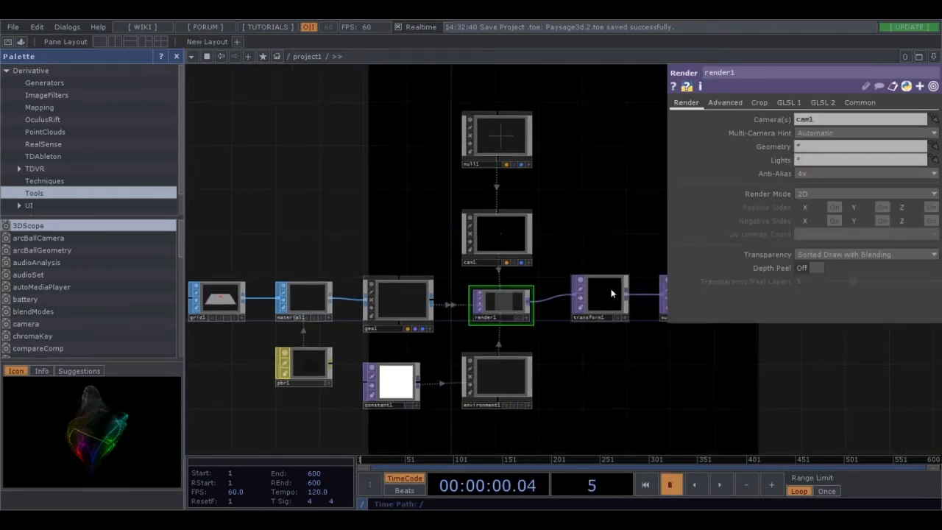
Add a Noise TOP in the empty area well before grid1, with period 2 and harmonics 0
scroll(569, 351, "down", 3)
left_click_drag(352, 341, 730, 346)
left_click_drag(312, 278, 384, 292)
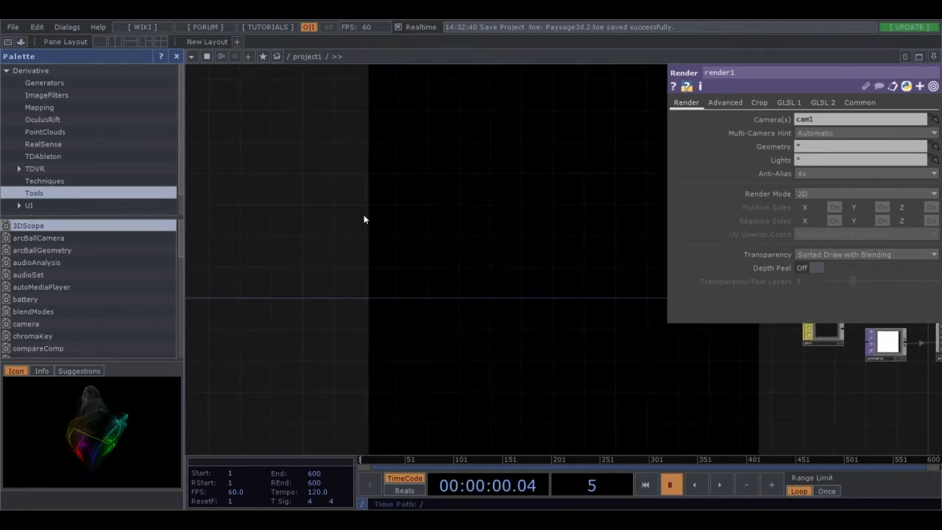
left_click(354, 279)
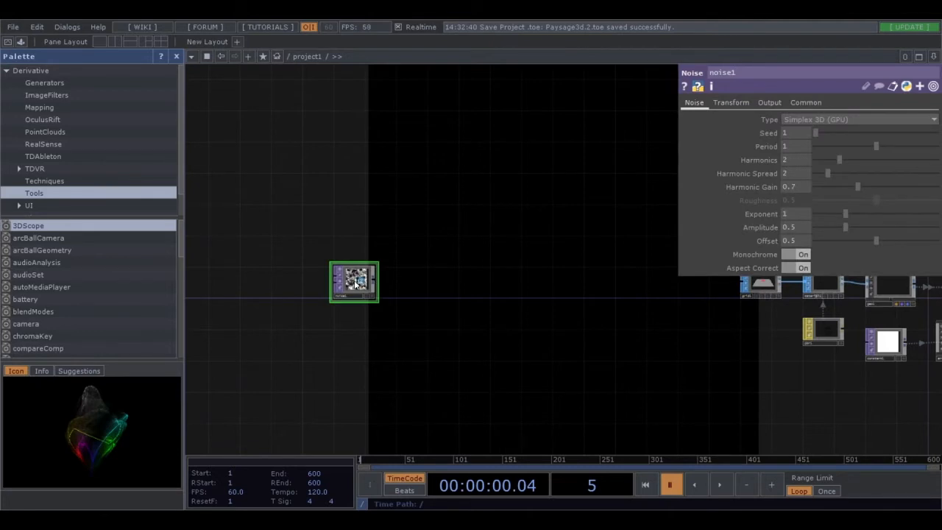
scroll(357, 283, "up", 3)
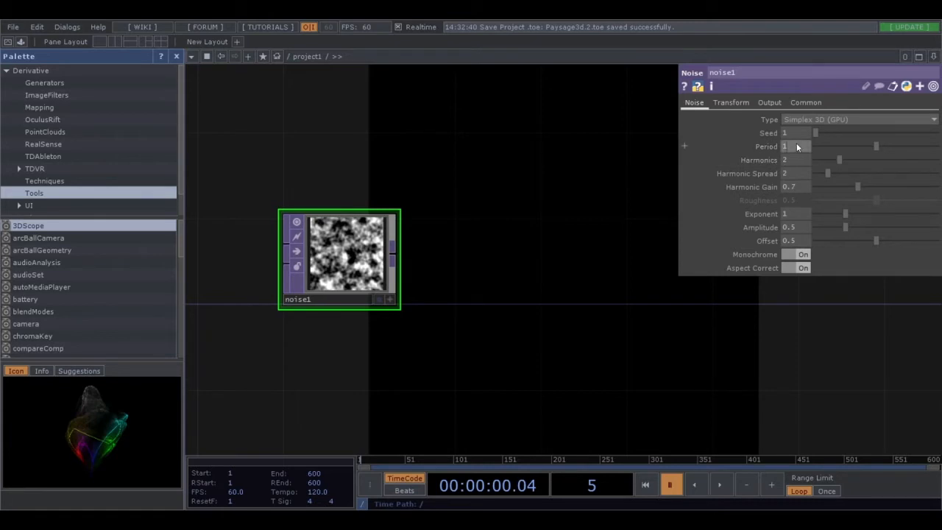
key("Return")
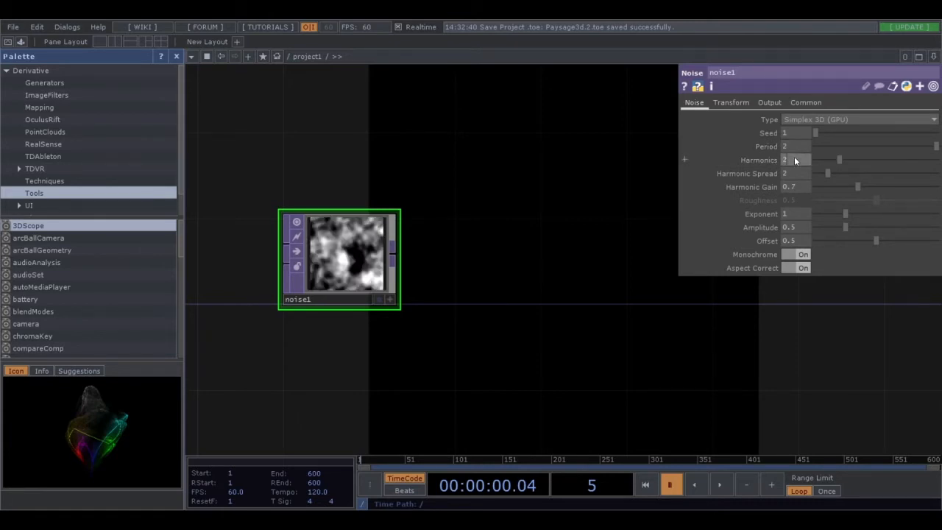
left_click(793, 156)
type("0")
key("Return")
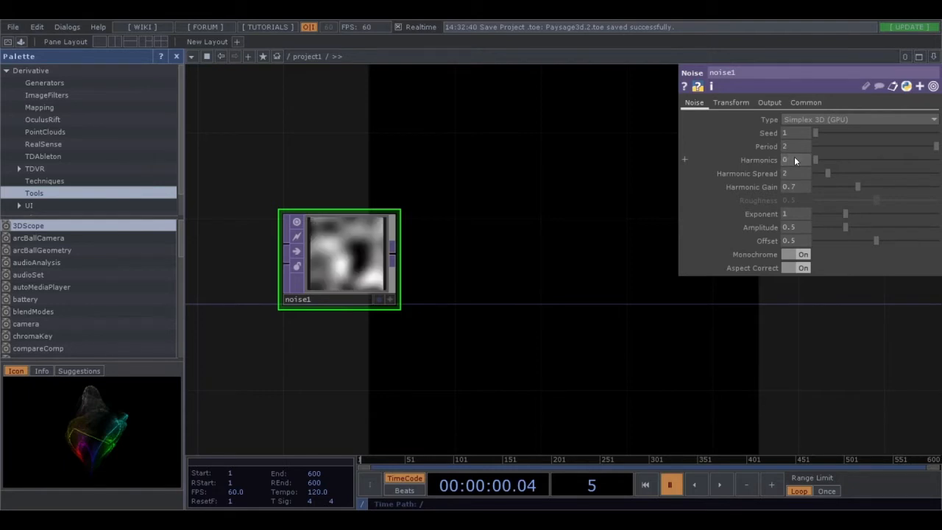
Set the resolution of noise1 to 1280 by 1280
left_click(806, 103)
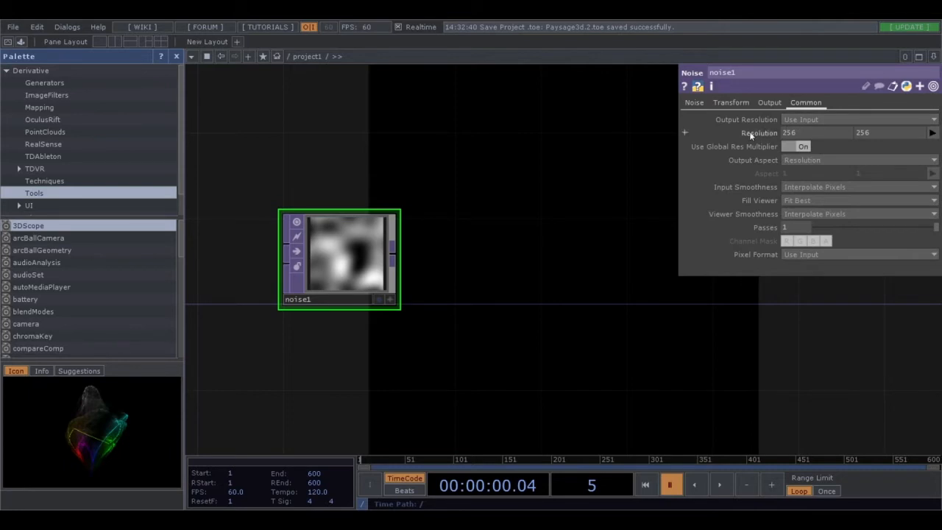
left_click(828, 130)
type("1280")
key("Return")
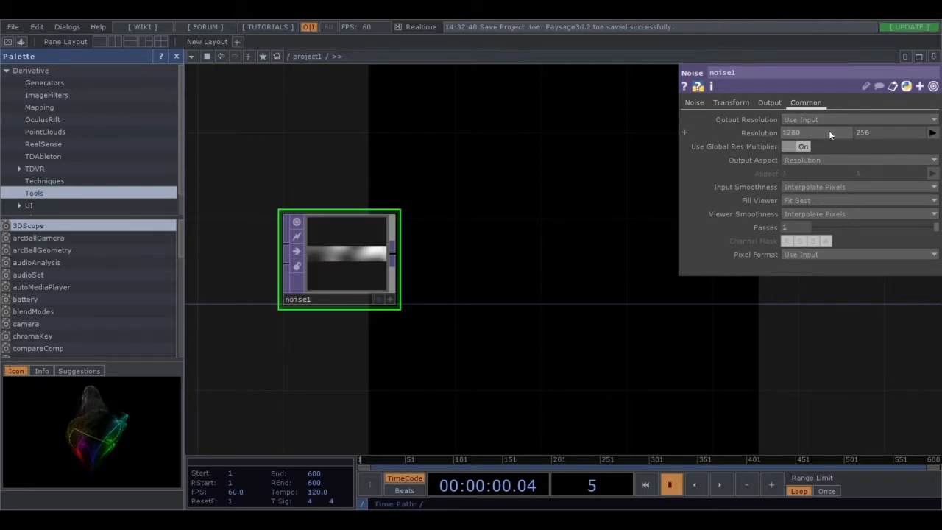
left_click(884, 132)
type("128")
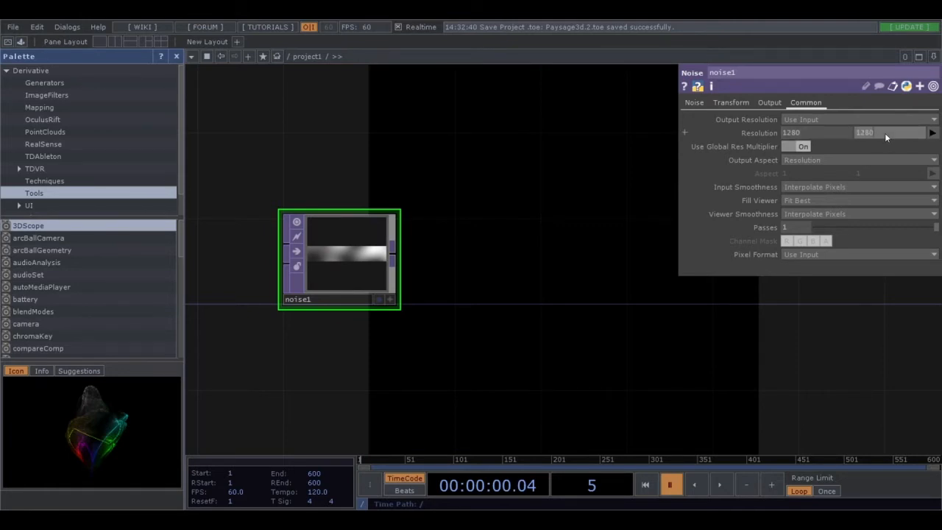
type("0")
key("Return")
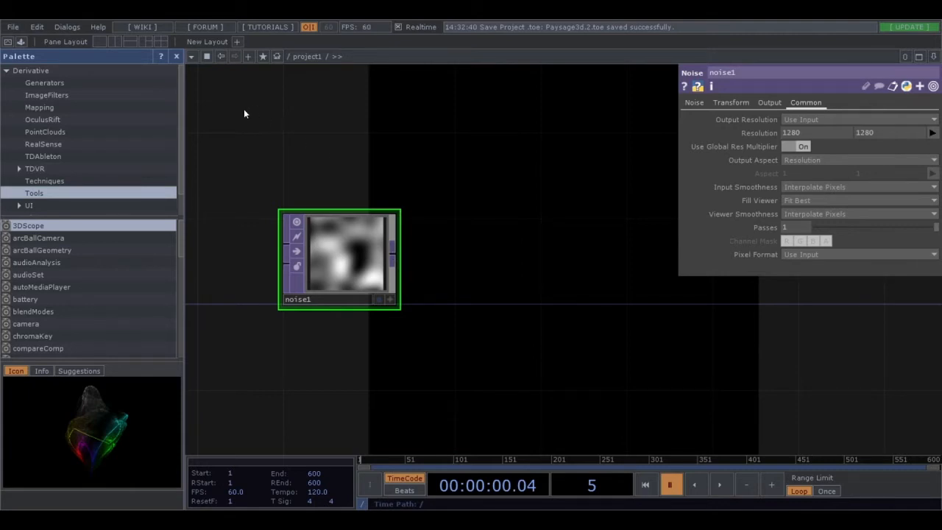
Chain three Null TOPs one after another behind noise1
right_click(392, 248)
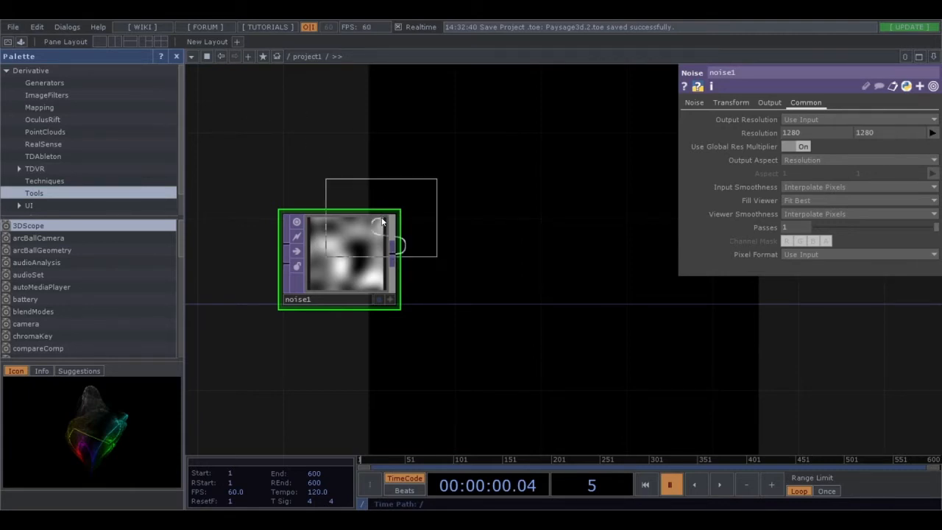
left_click(507, 258)
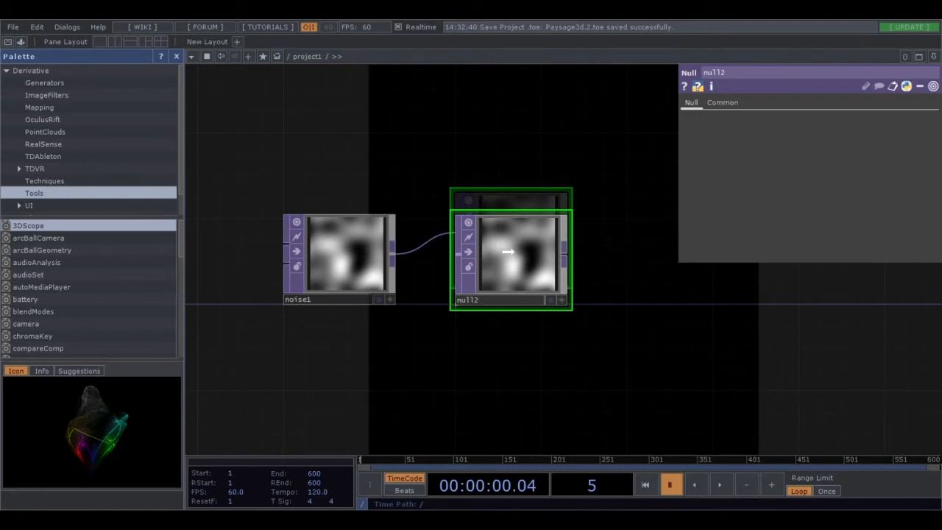
scroll(582, 248, "up", 2)
key("alt+n")
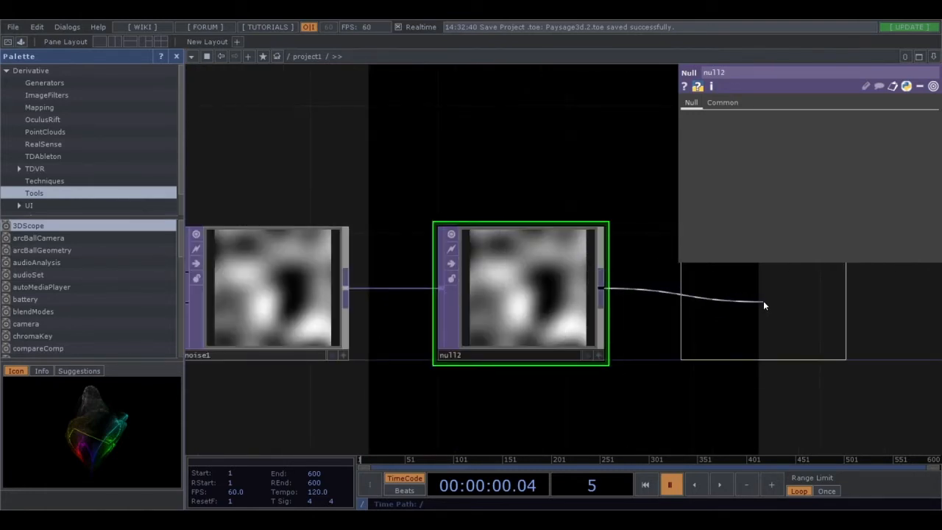
left_click(764, 302)
left_click_drag(647, 406, 425, 377)
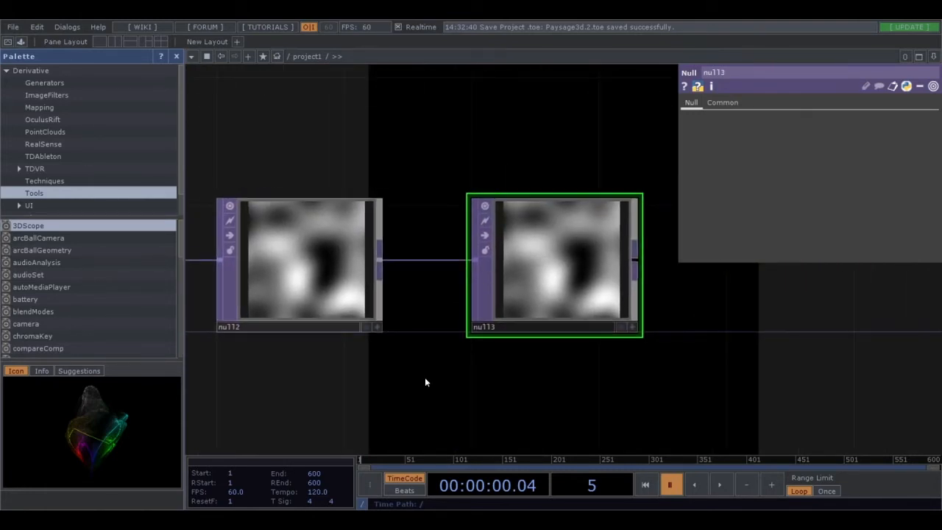
scroll(436, 376, "down", 2)
key("alt+n")
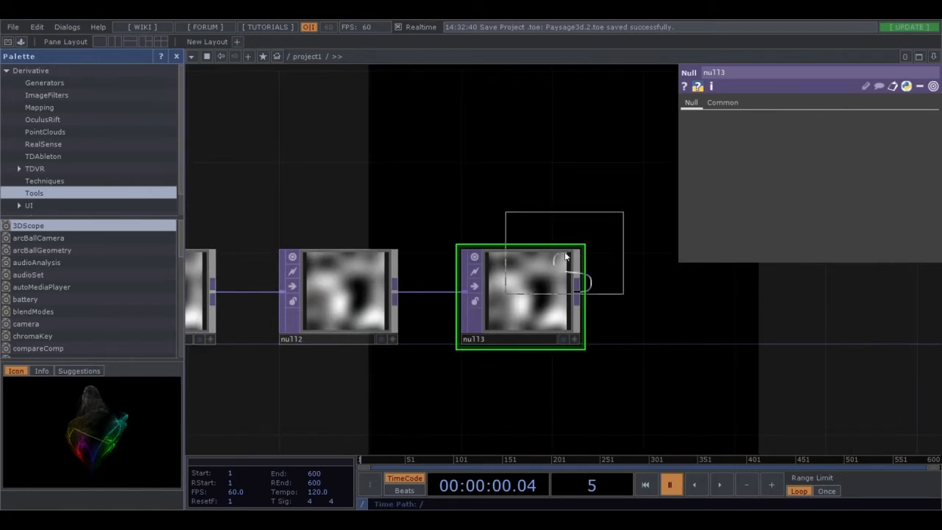
left_click(735, 306)
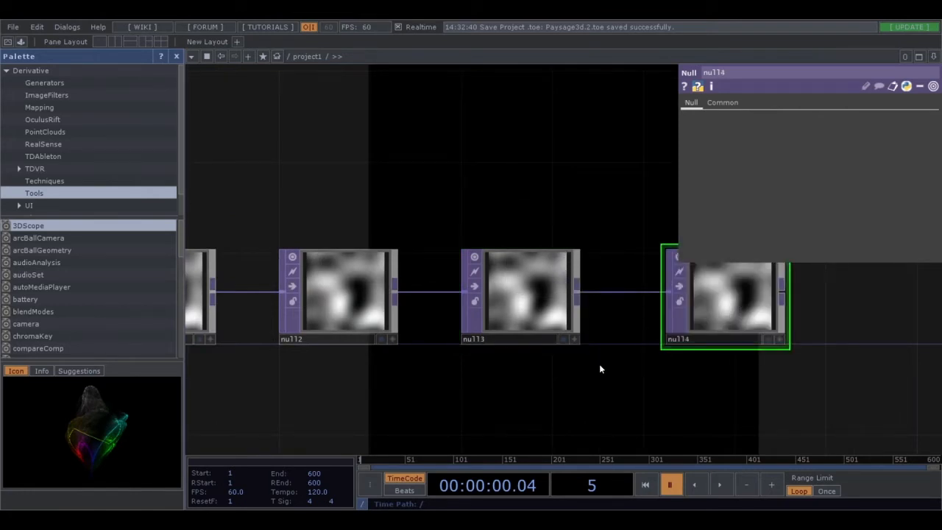
scroll(599, 363, "down", 2)
left_click_drag(599, 383, 542, 370)
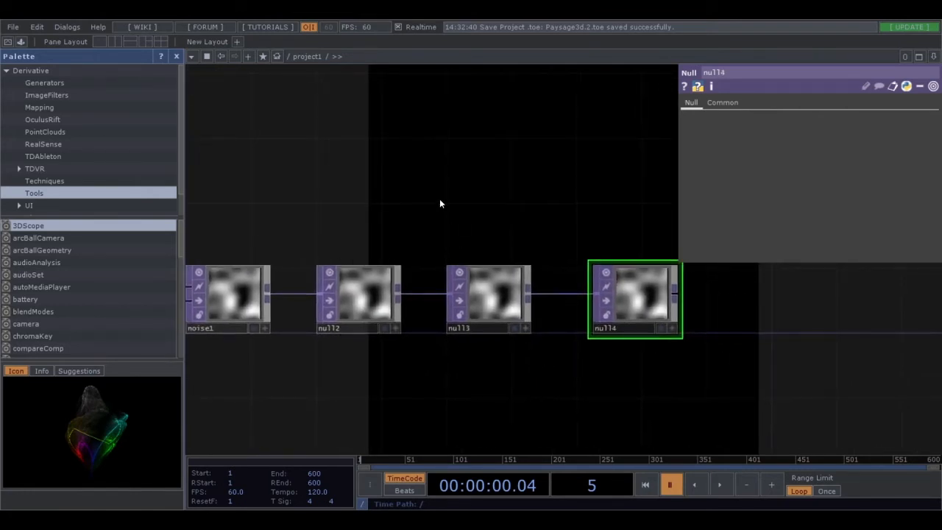
Duplicate the null3 and null4 pair twice to form three parallel branches from null2
left_click_drag(441, 211, 642, 316)
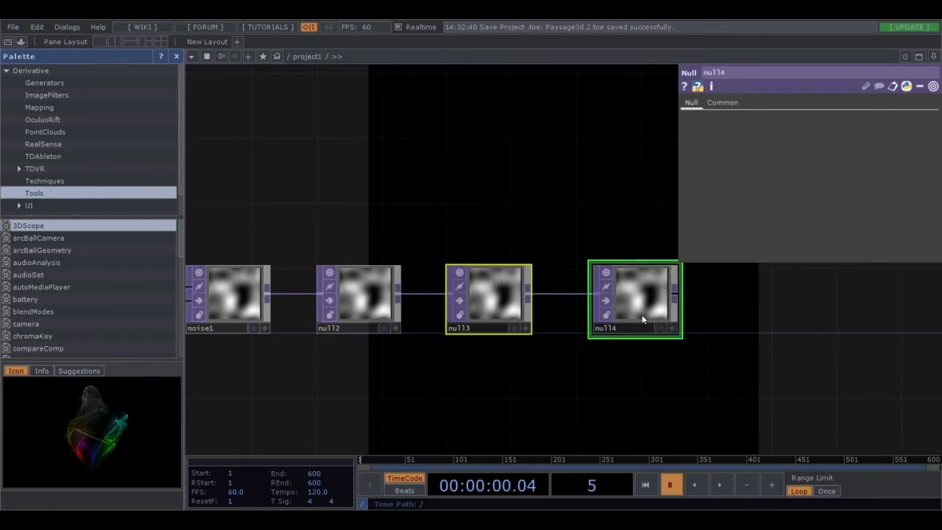
key("ctrl+c")
key("ctrl+v")
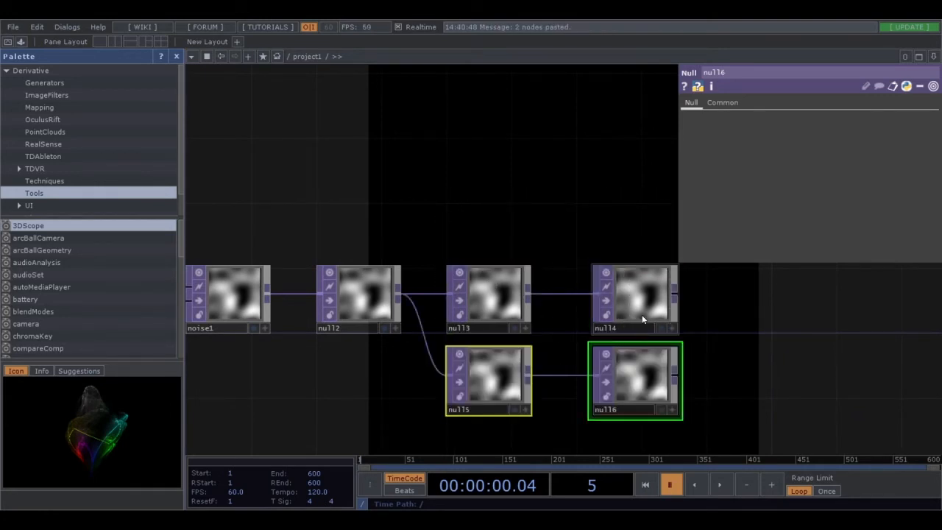
key("ctrl+v")
Rename the end Null of the first branch as Color
left_click_drag(718, 368, 733, 309)
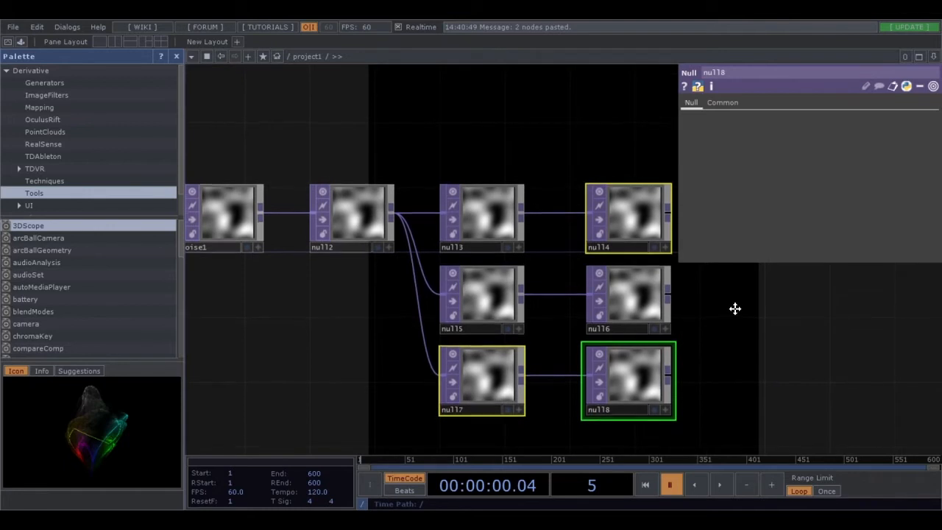
left_click_drag(754, 357, 659, 324)
scroll(518, 154, "up", 4)
left_click(506, 282)
key("BackSpace")
key("BackSpace")
key("BackSpace")
key("BackSpace")
key("BackSpace")
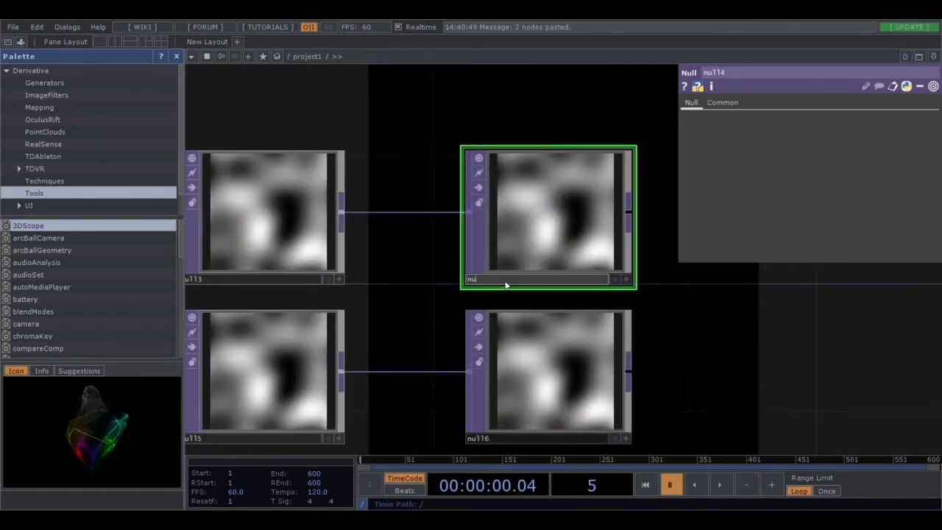
type("Color")
key("Return")
scroll(727, 315, "down", 3)
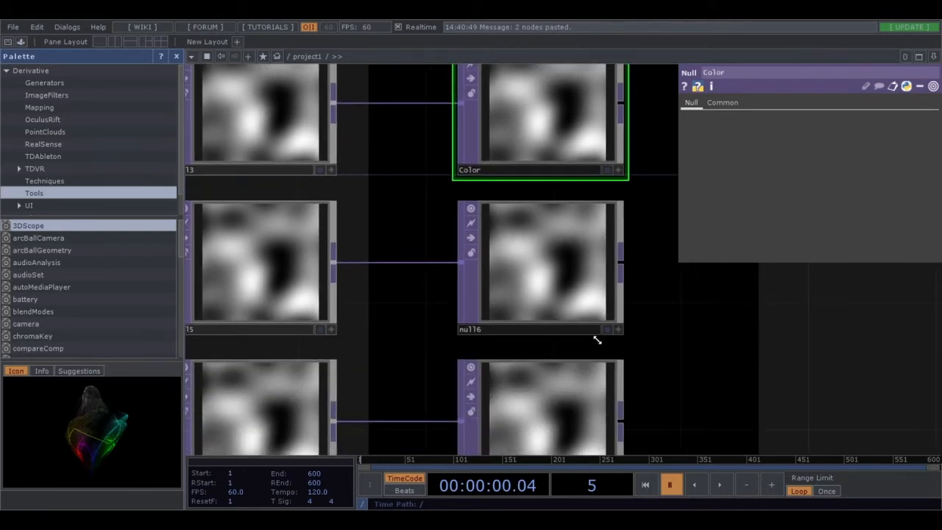
Rename the end Null of the middle branch as Normal
left_click(483, 331)
key("BackSpace")
key("BackSpace")
key("BackSpace")
key("BackSpace")
key("BackSpace")
key("BackSpace")
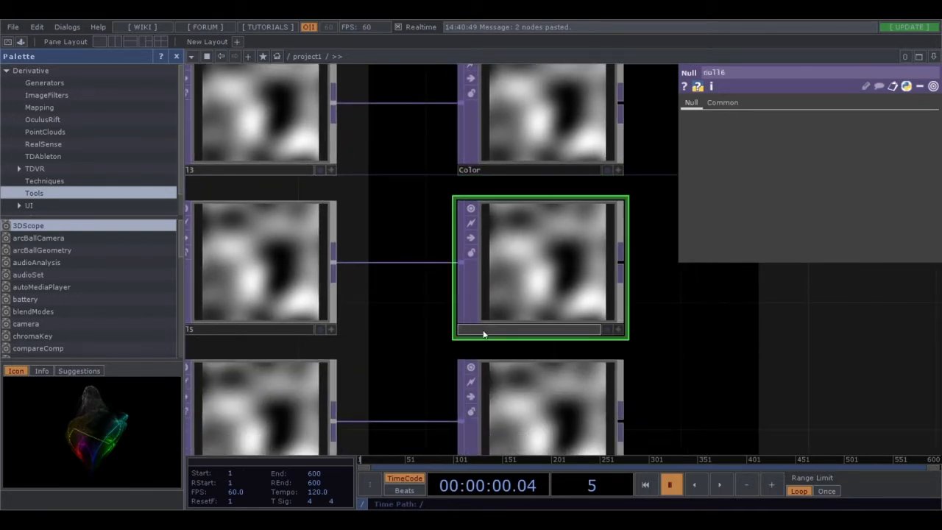
type("Normal")
key("Return")
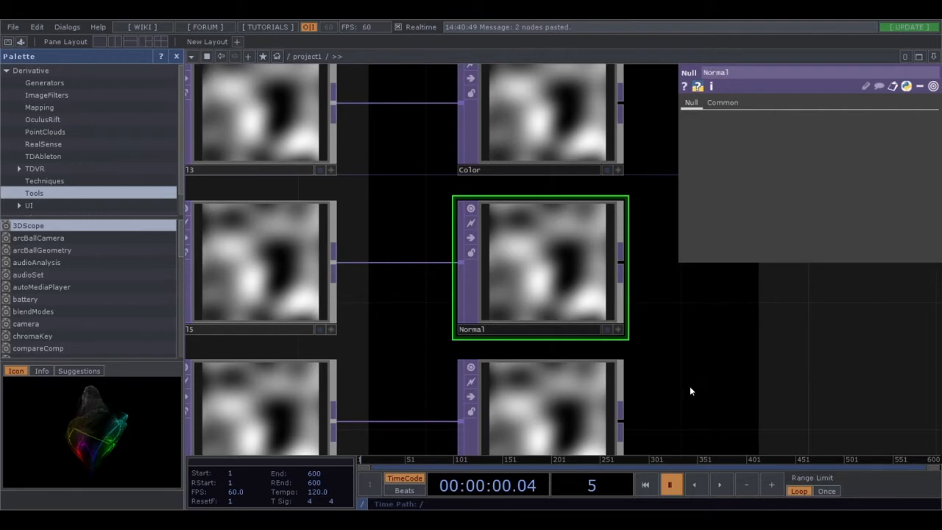
Rename the end Null of the third branch as Height
left_click_drag(690, 391, 685, 302)
left_click(496, 396)
key("BackSpace")
key("BackSpace")
key("BackSpace")
key("BackSpace")
key("BackSpace")
type("Height")
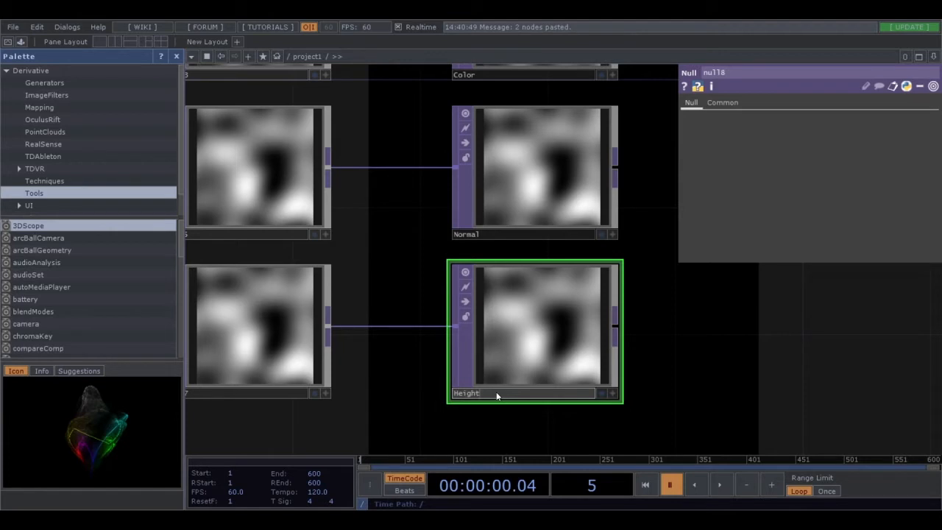
key("Return")
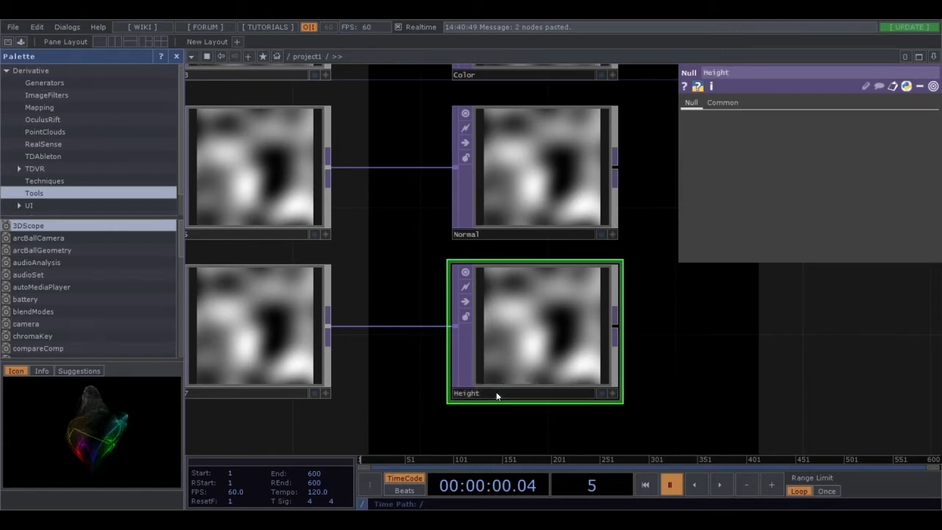
Change the name of the Color Null to Couleur
scroll(524, 281, "down", 3)
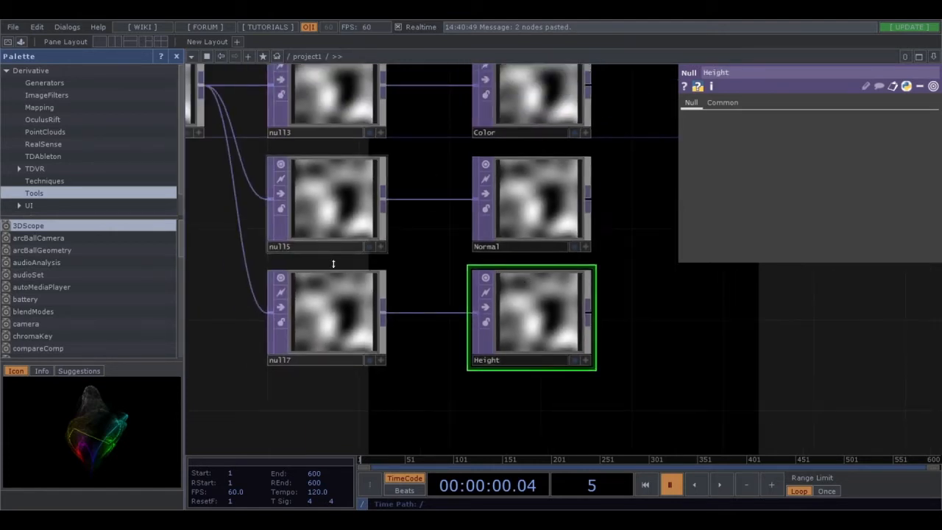
left_click(503, 132)
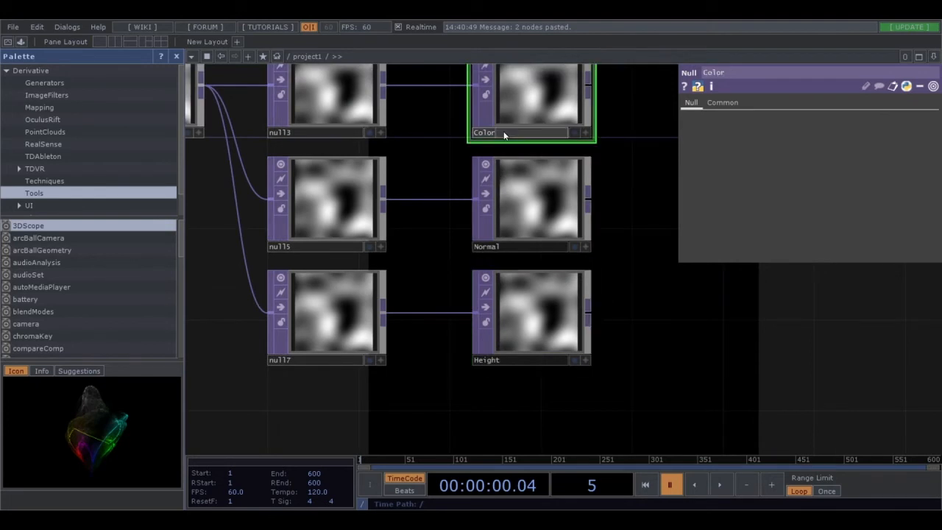
key("BackSpace")
key("BackSpace")
type("our")
type("u")
key("Return")
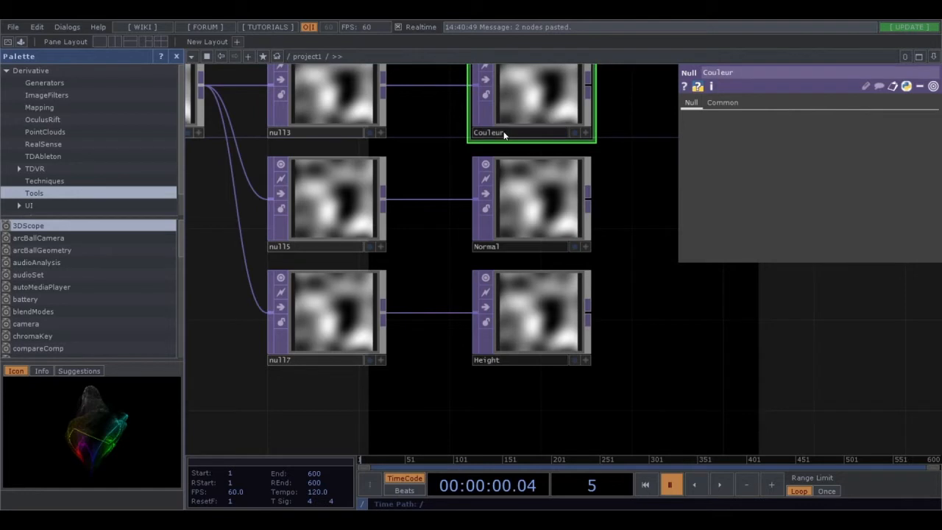
Change the name of the Height Null to Hauteur and save the project
left_click(502, 360)
key("BackSpace")
key("BackSpace")
key("BackSpace")
key("BackSpace")
key("BackSpace")
key("BackSpace")
type("Hauteur")
key("Return")
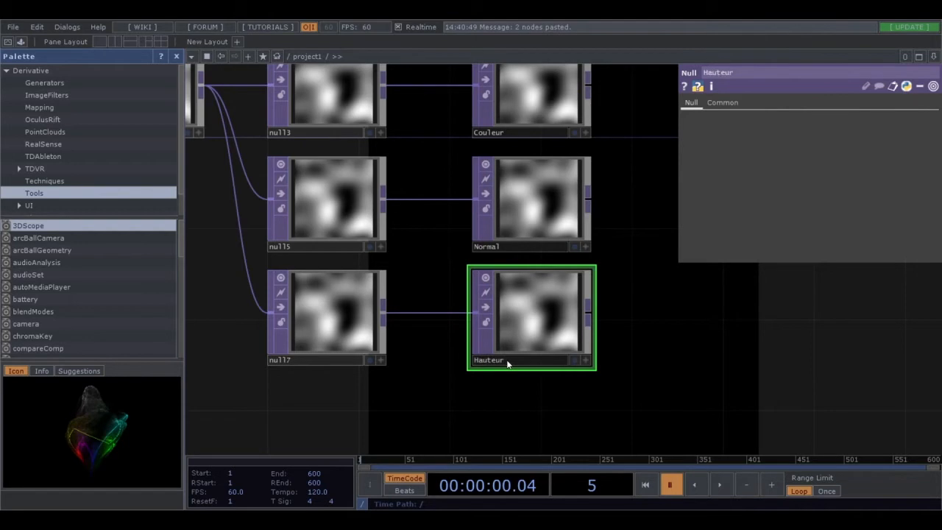
key("ctrl+s")
Move the Normal Null away from null5 and insert a Normal Map TOP on the wire between them
scroll(507, 362, "down", 2)
left_click_drag(548, 221, 646, 224)
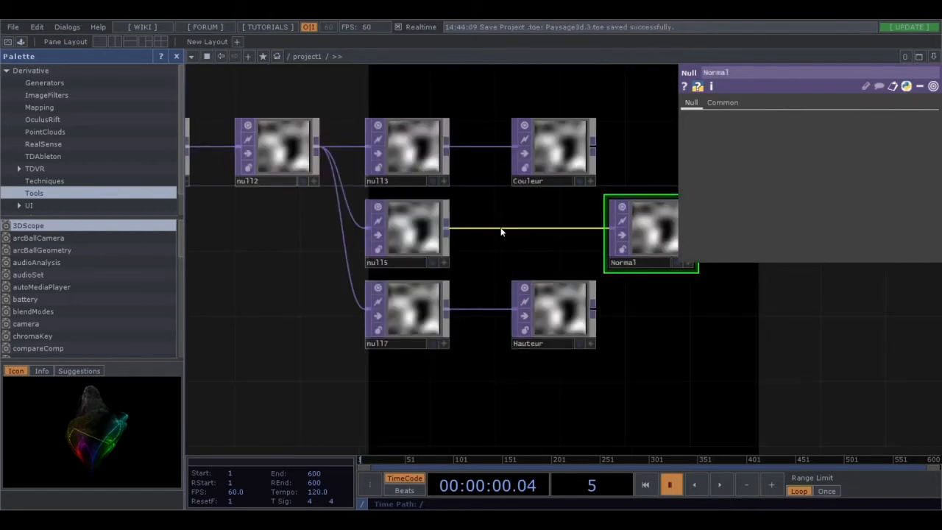
right_click(501, 231)
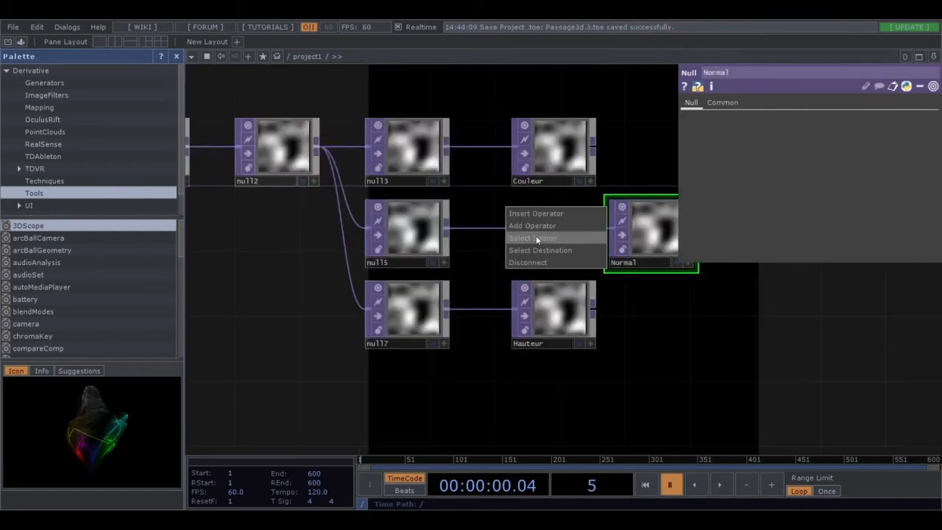
left_click(581, 215)
left_click(569, 158)
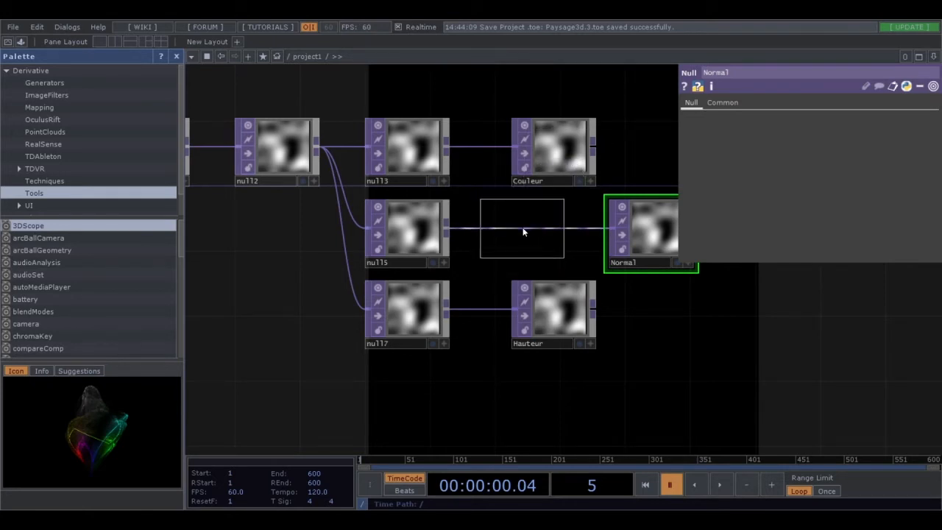
left_click(523, 232)
left_click_drag(520, 230, 513, 232)
Move the Couleur and Hauteur Nulls so they line up vertically with the Normal Null
left_click_drag(599, 190, 540, 207)
left_click_drag(508, 167, 596, 166)
left_click_drag(487, 335, 585, 329)
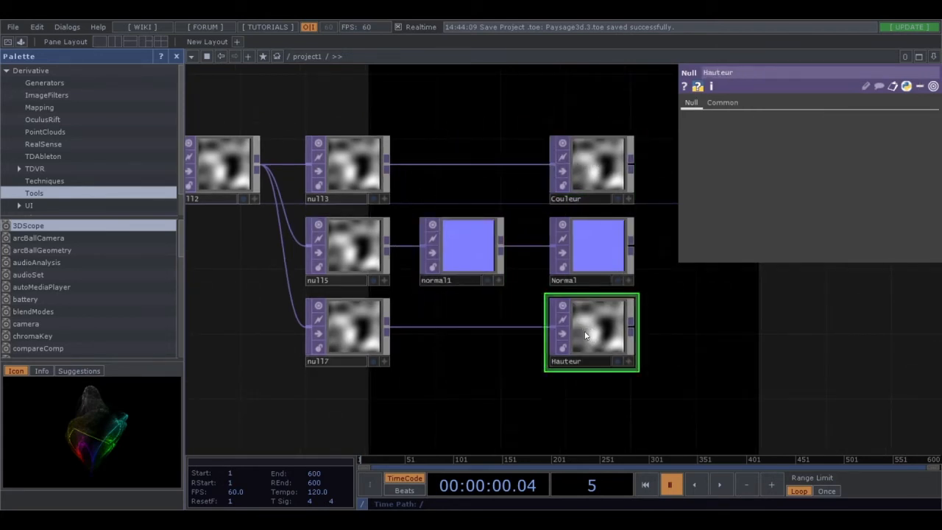
left_click(602, 165)
Assign Couleur as the Base Color Map and Normal as the Normal Map of the pbr1 material
scroll(499, 230, "down", 3)
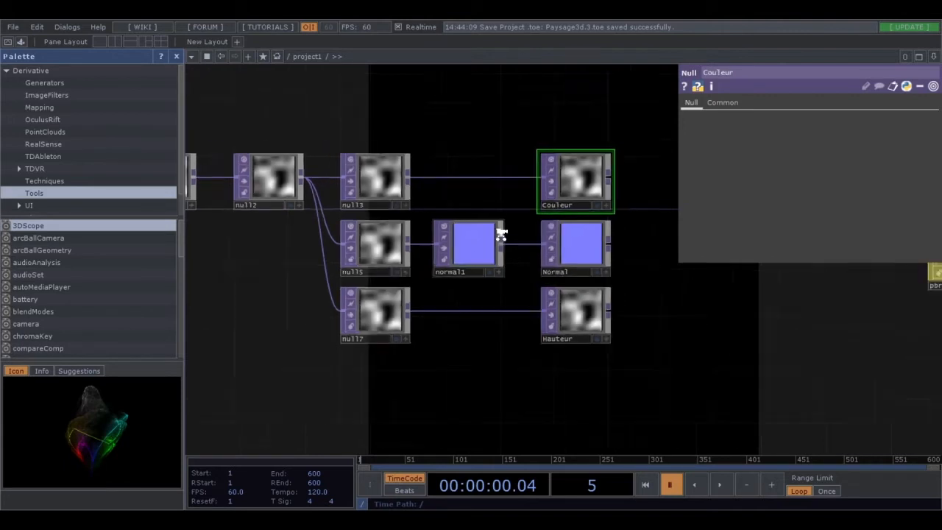
left_click_drag(599, 302, 398, 336)
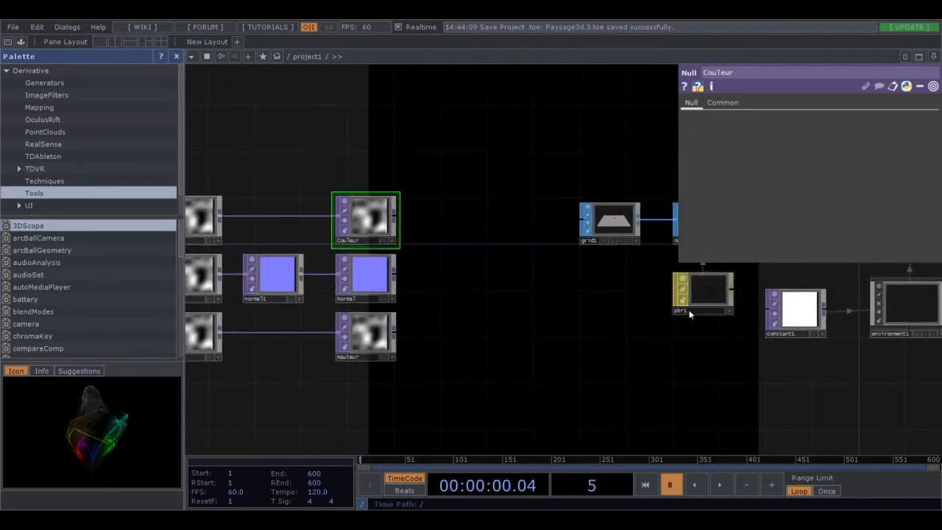
left_click(704, 295)
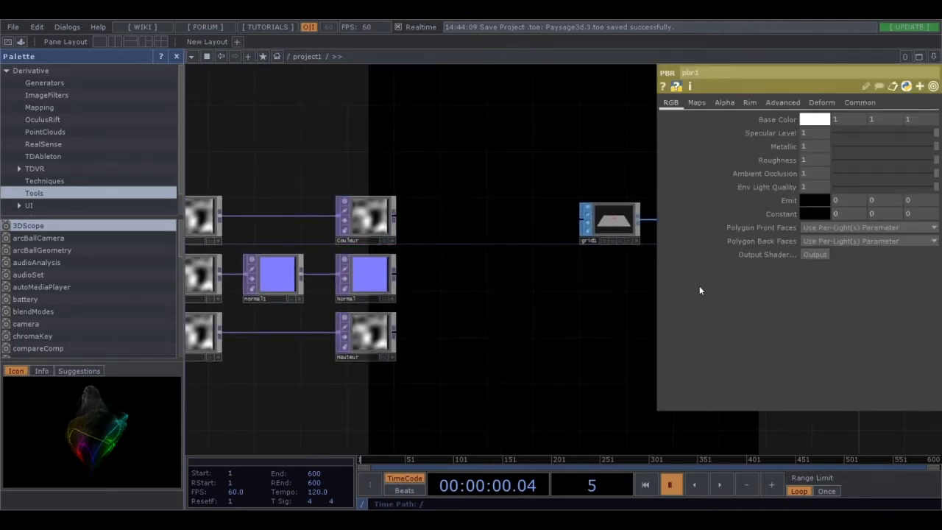
left_click(696, 103)
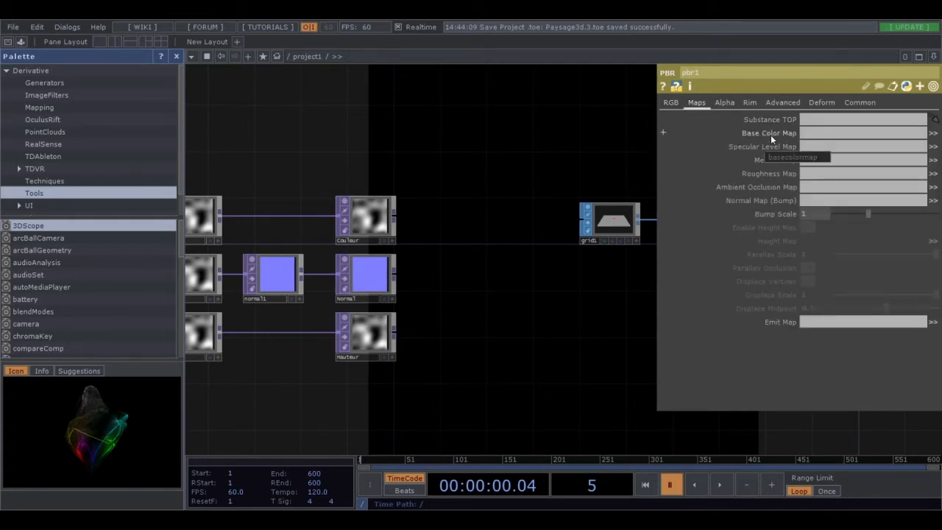
left_click_drag(374, 218, 818, 136)
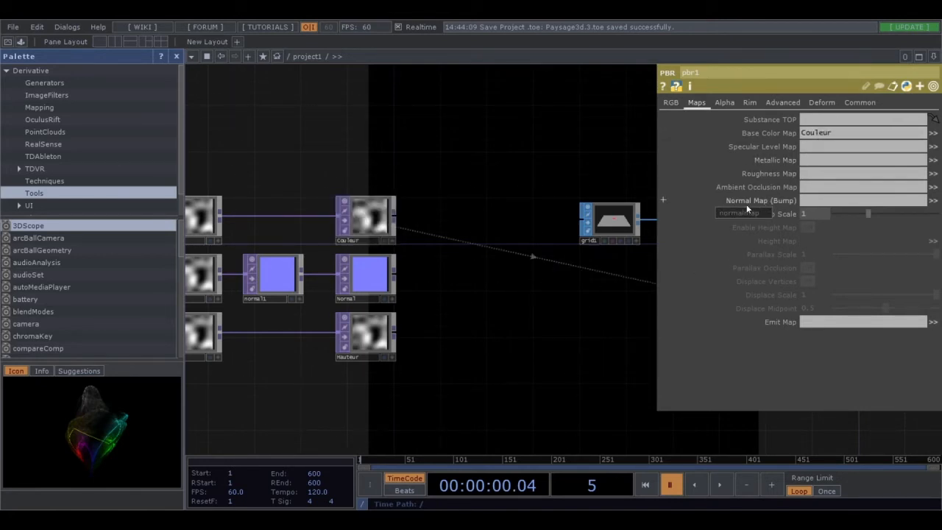
left_click_drag(369, 276, 822, 200)
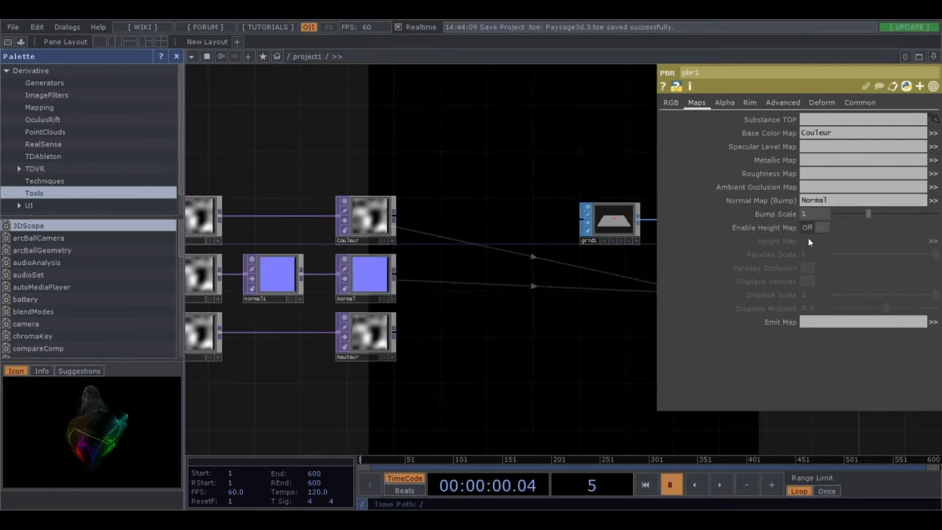
Enable pbr1's height map using Hauteur, with Parallax Scale 0 and Displace Vertices on
left_click(808, 228)
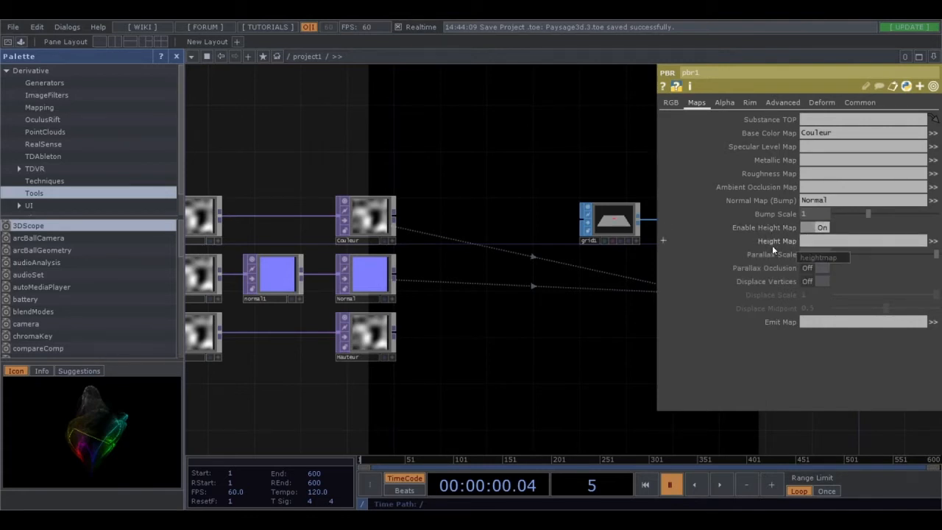
left_click_drag(368, 332, 818, 243)
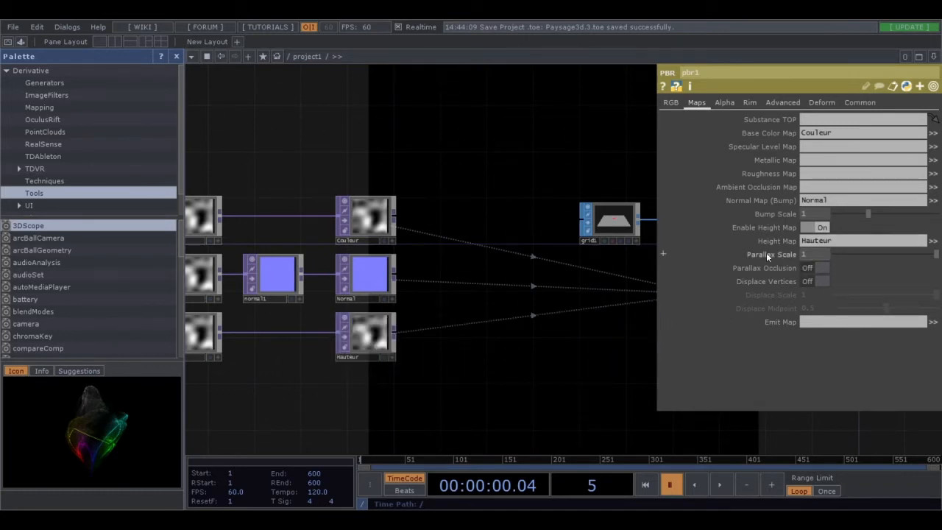
left_click(807, 281)
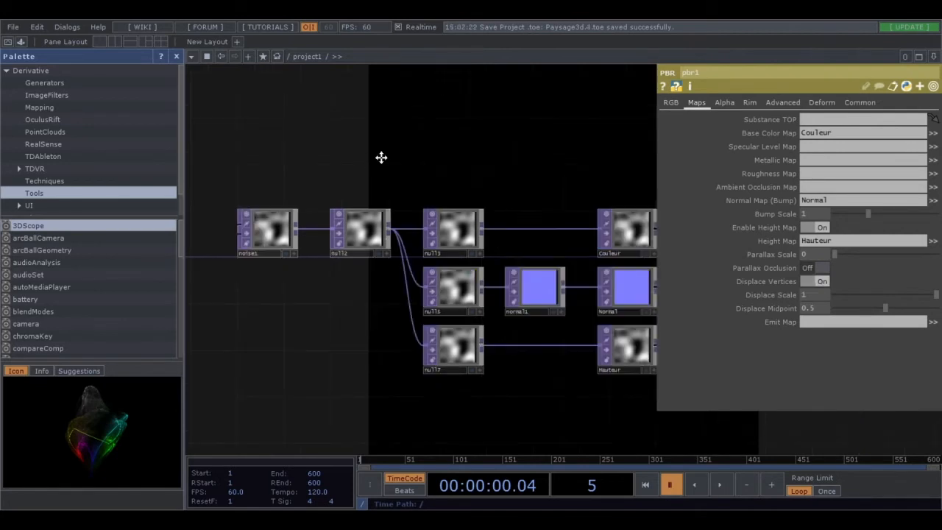
Insert a Composite TOP between noise1 and null2, and play the timeline briefly to preview the terrain
left_click_drag(380, 155, 467, 198)
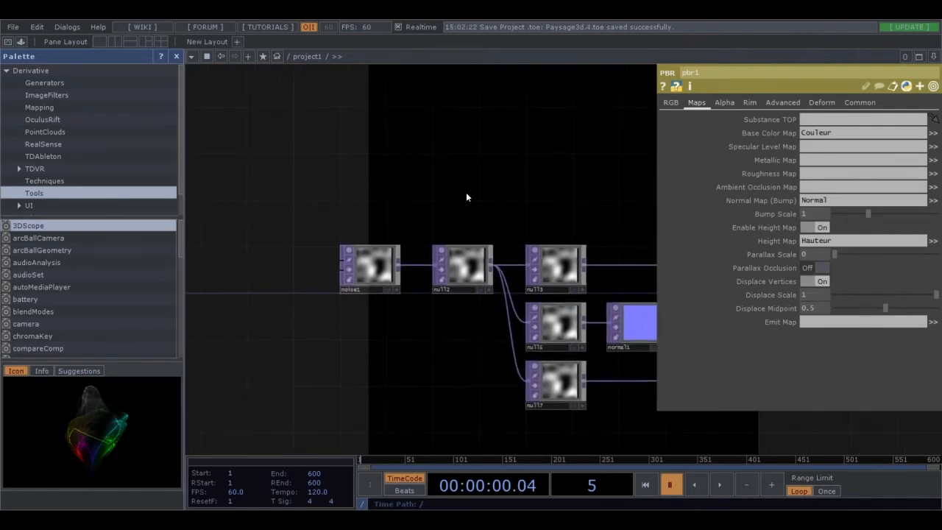
left_click(379, 289)
left_click_drag(379, 289, 262, 289)
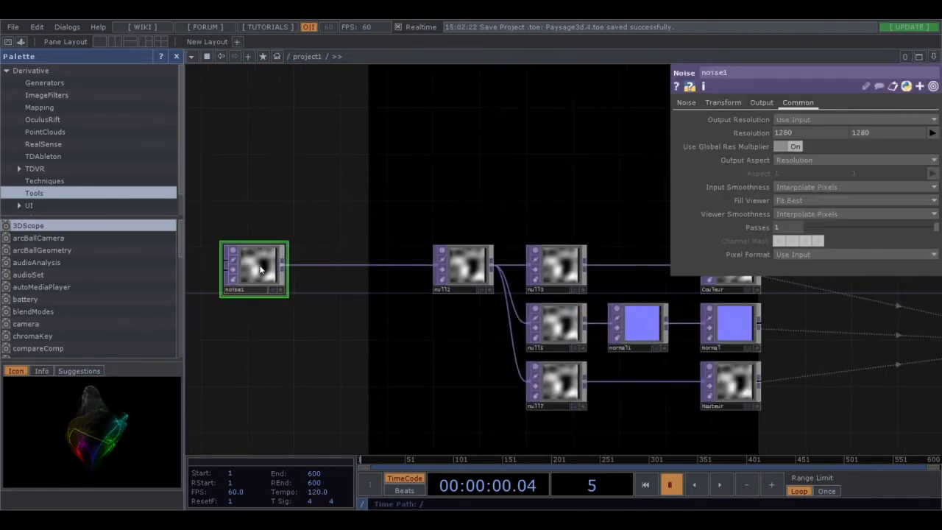
right_click(351, 268)
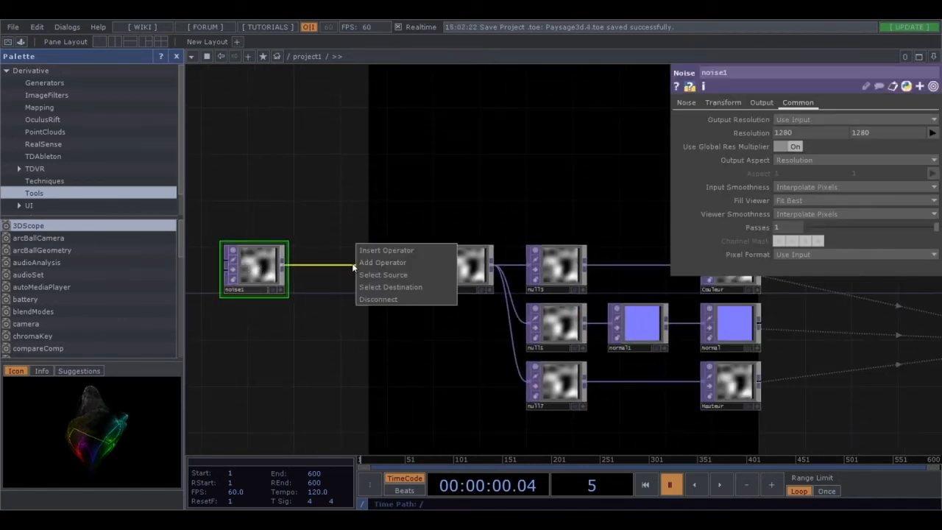
left_click(431, 250)
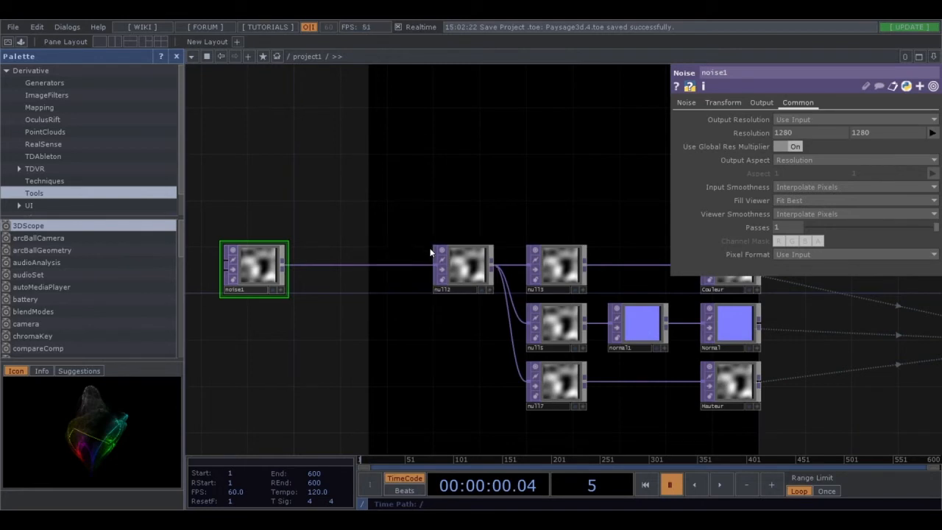
left_click(355, 264)
left_click_drag(374, 326, 434, 334)
left_click_drag(419, 263, 424, 274)
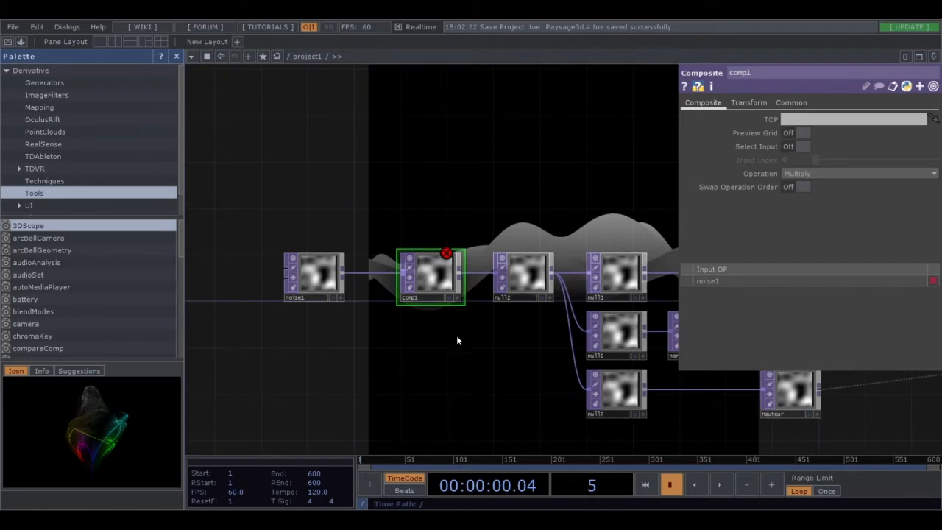
left_click(722, 484)
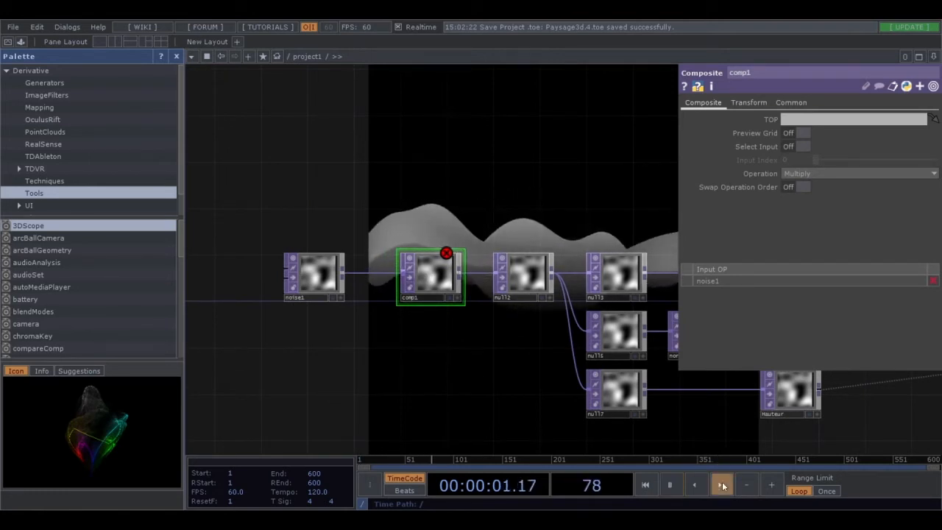
left_click(669, 484)
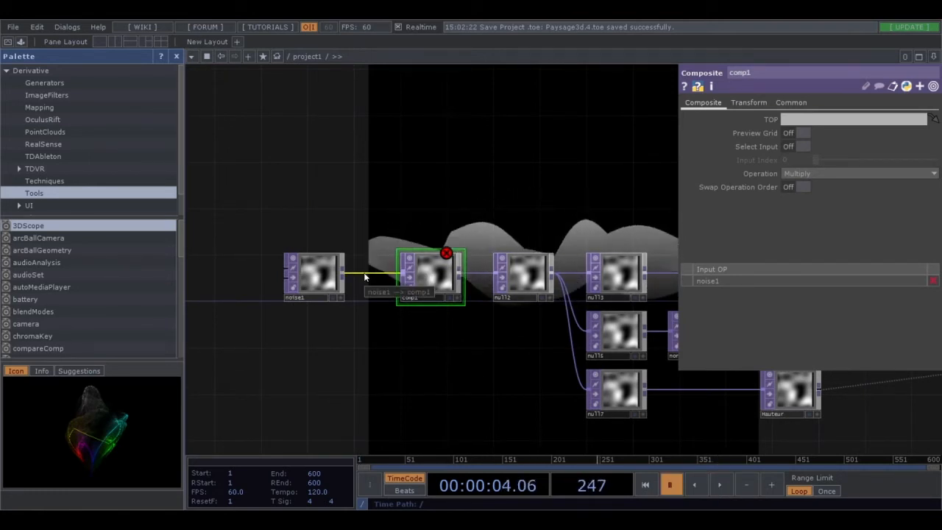
Insert a Ramp TOP between noise1 and comp1, make room beside it, and place it below the main chain
left_click_drag(312, 280, 287, 280)
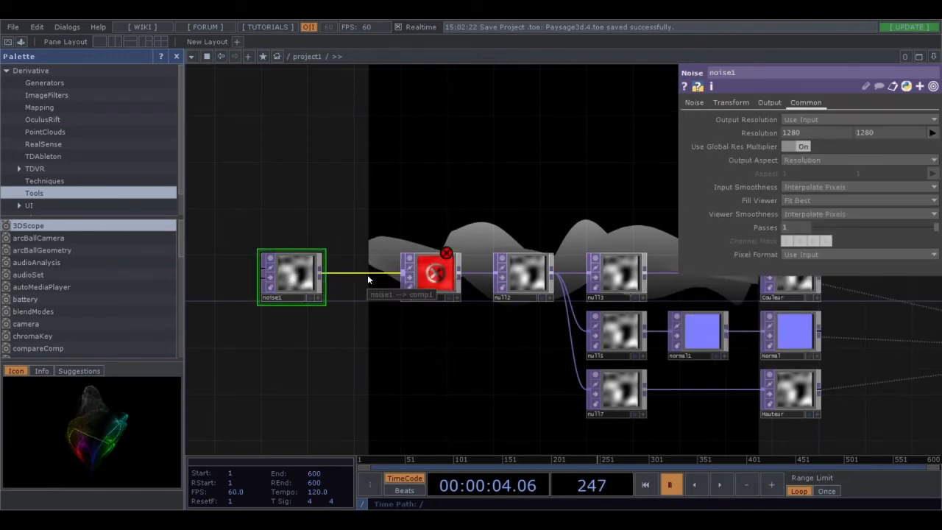
right_click(370, 274)
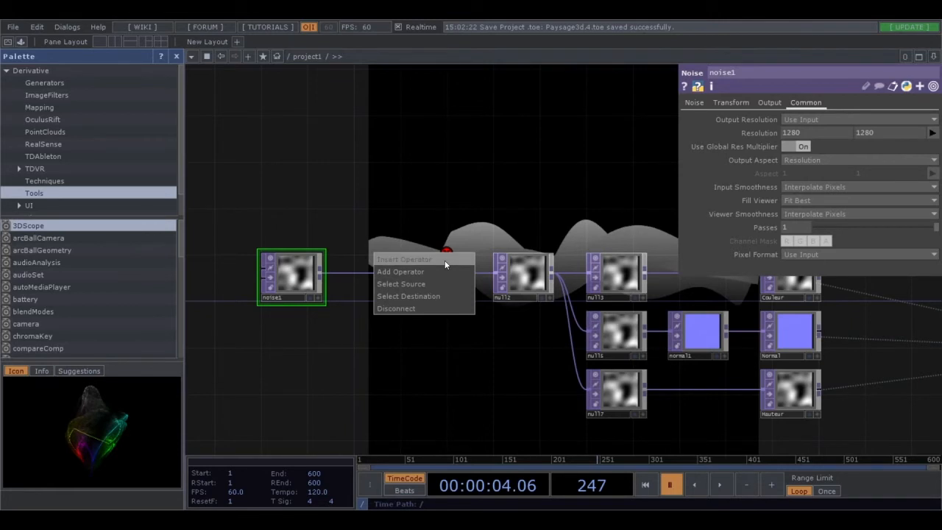
left_click(445, 259)
left_click(364, 272)
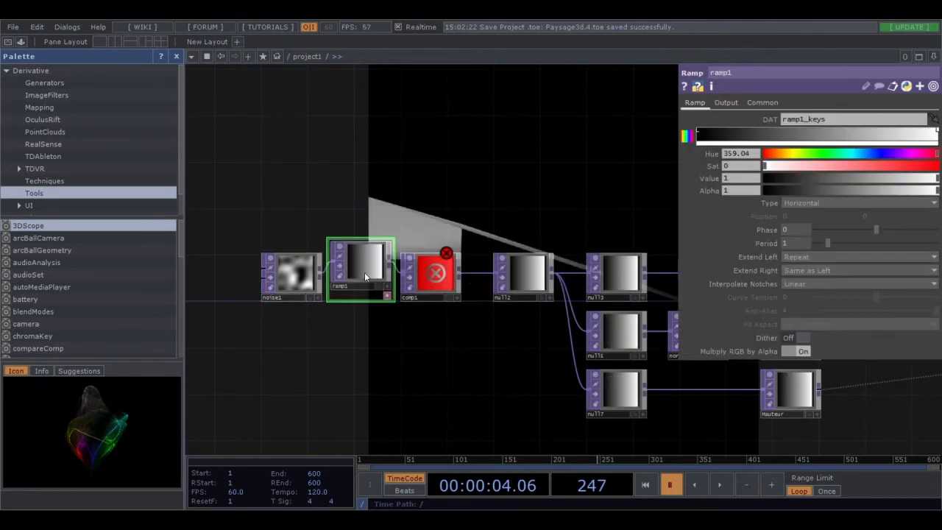
left_click_drag(285, 276, 252, 277)
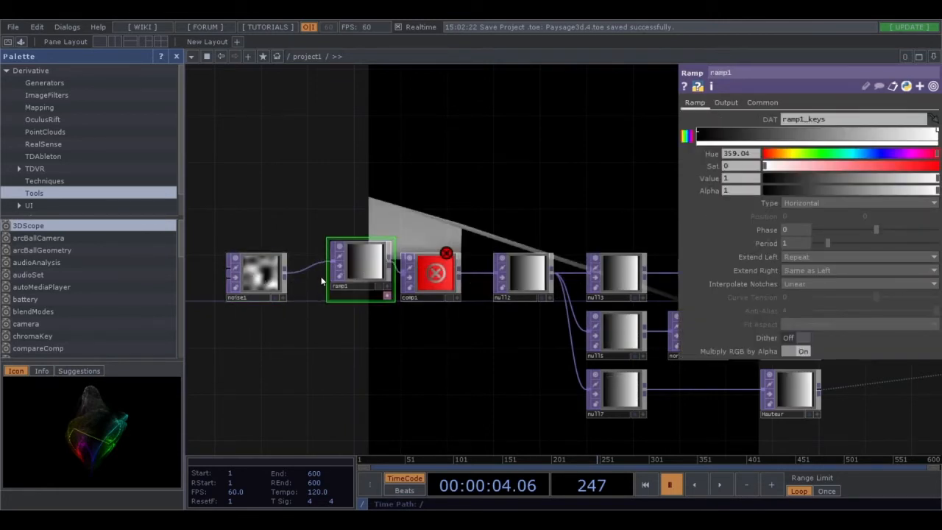
left_click_drag(344, 267, 322, 337)
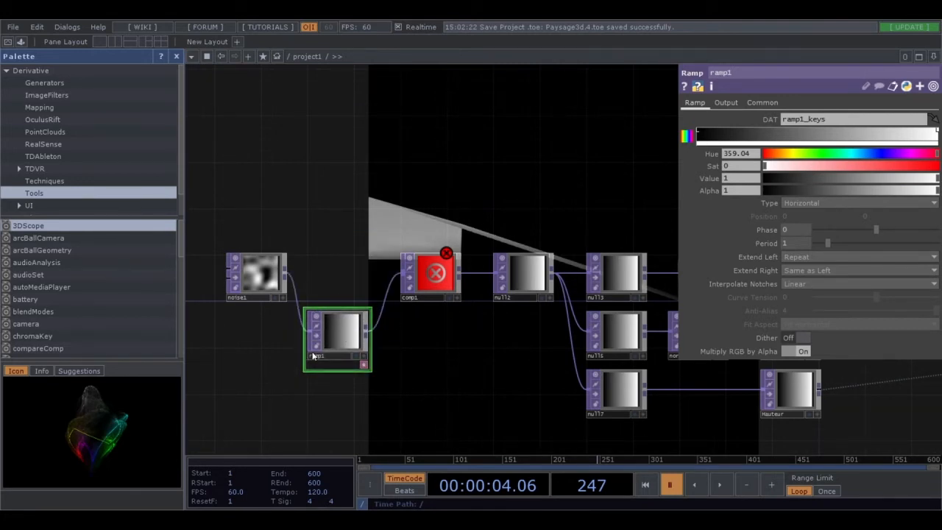
Rewire the branch so noise1 feeds both comp1 and ramp1, with ramp1 connected as comp1's second input
right_click(383, 309)
left_click(403, 325)
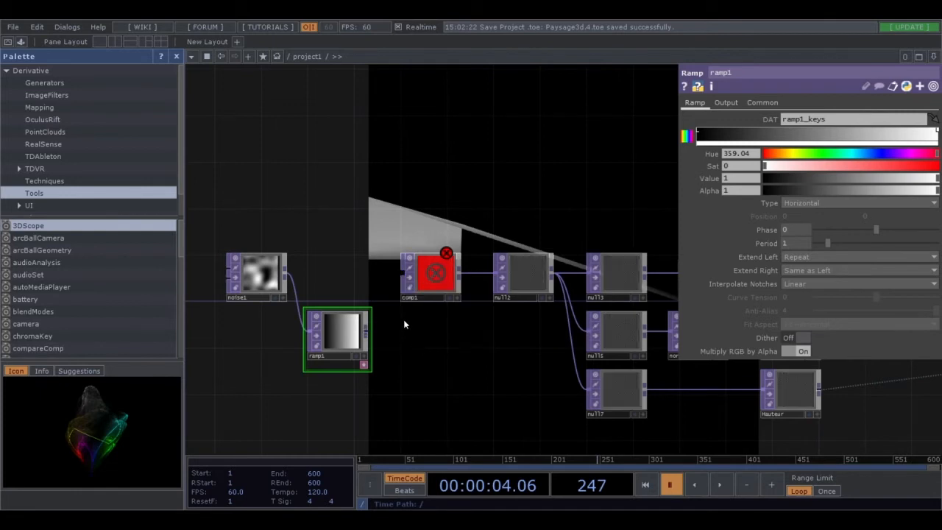
right_click(299, 294)
left_click(343, 299)
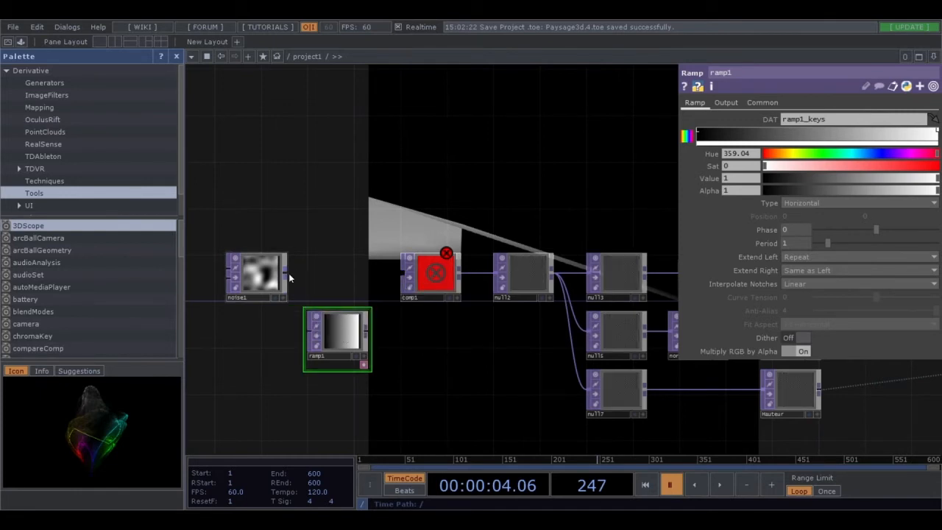
left_click_drag(288, 273, 403, 274)
left_click_drag(367, 331, 401, 282)
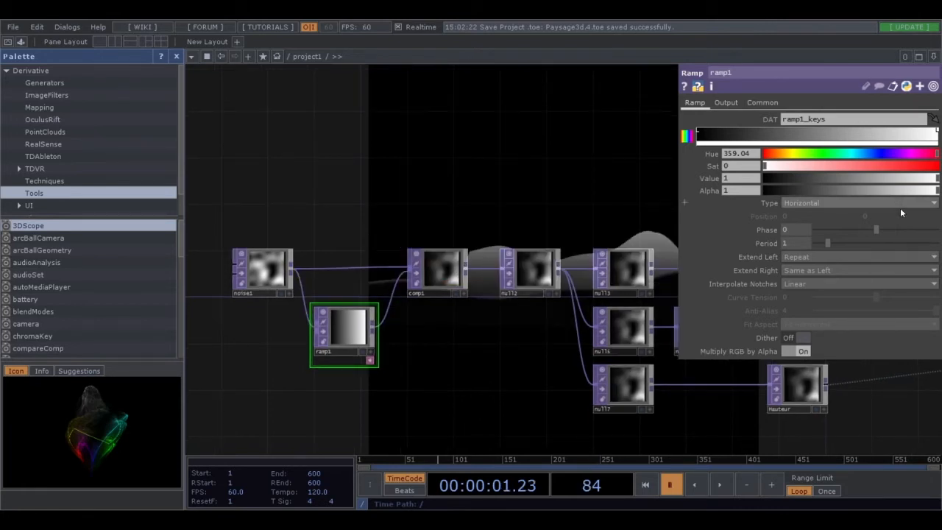
Change ramp1's type to Circular and set Extend Right to Hold
left_click(905, 203)
left_click(814, 243)
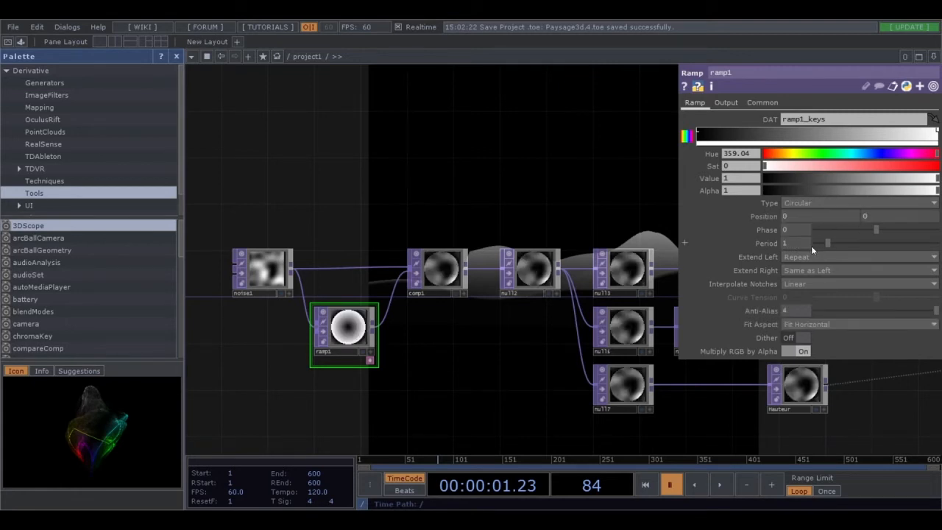
left_click(911, 270)
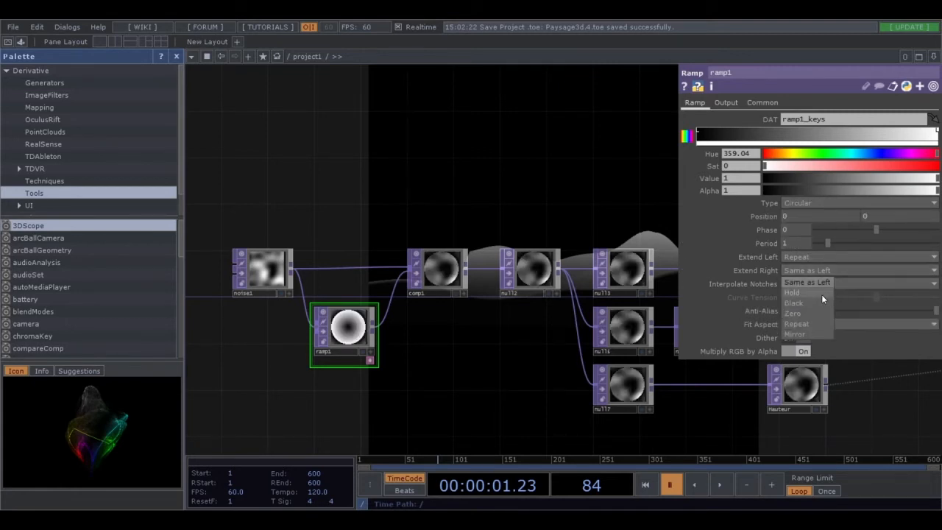
left_click(821, 293)
Reverse ramp1's gradient by setting the first key's Value to 1 and the last key's Value to 0
left_click(699, 133)
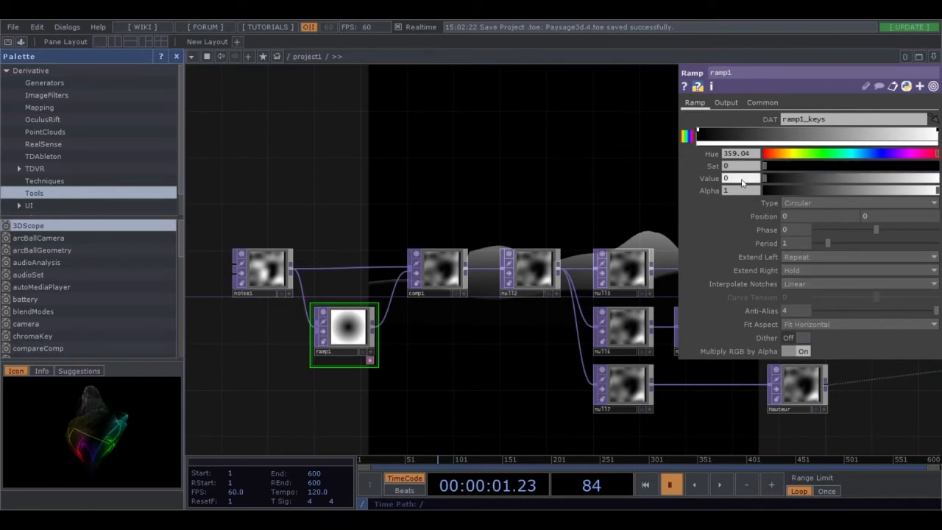
type("1")
key("Return")
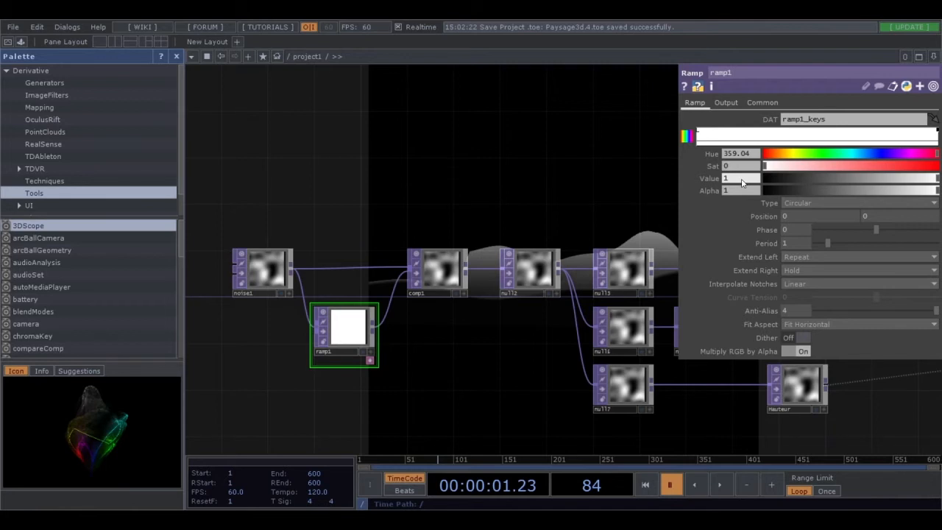
left_click(747, 179)
type("0")
key("Return")
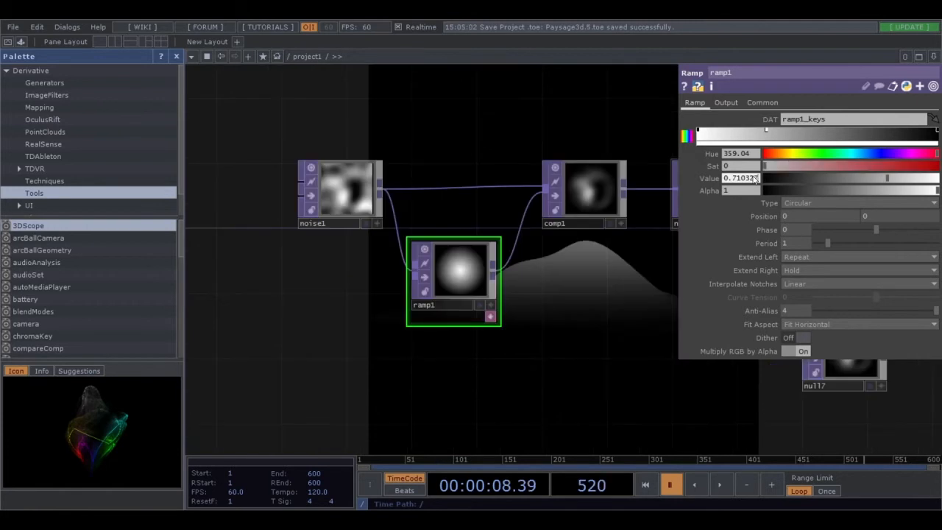
Set the Value of ramp1's intermediate key to 0.823
key("BackSpace")
key("BackSpace")
key("BackSpace")
key("BackSpace")
type("823")
key("Return")
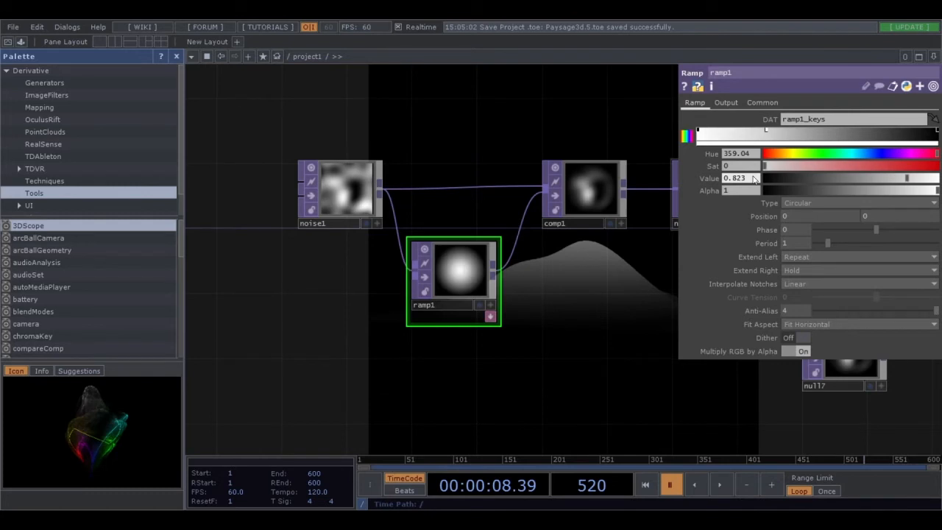
Add another key to ramp1's gradient, between the intermediate and last keys, with Value 0.624, and briefly preview the animation
left_click(842, 129)
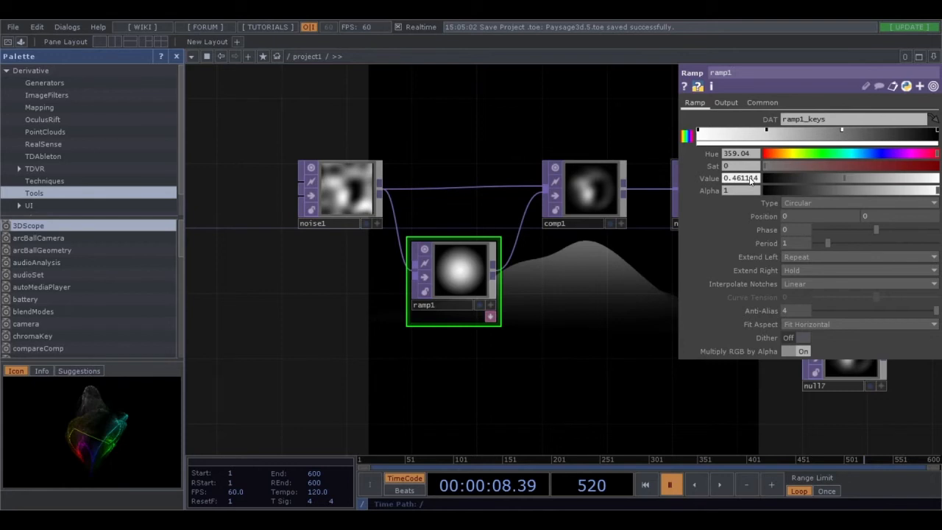
key("BackSpace")
key("BackSpace")
key("BackSpace")
key("BackSpace")
key("BackSpace")
key("BackSpace")
type("624")
key("Return")
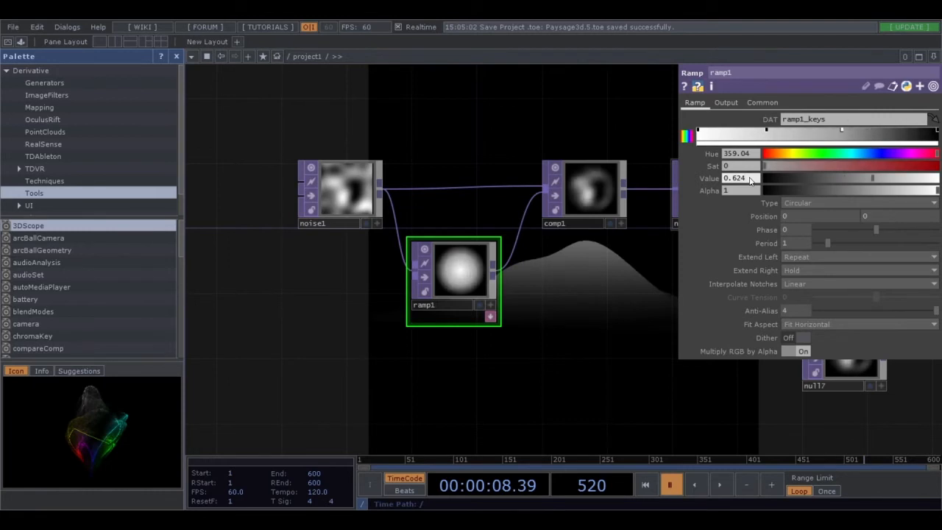
left_click(722, 484)
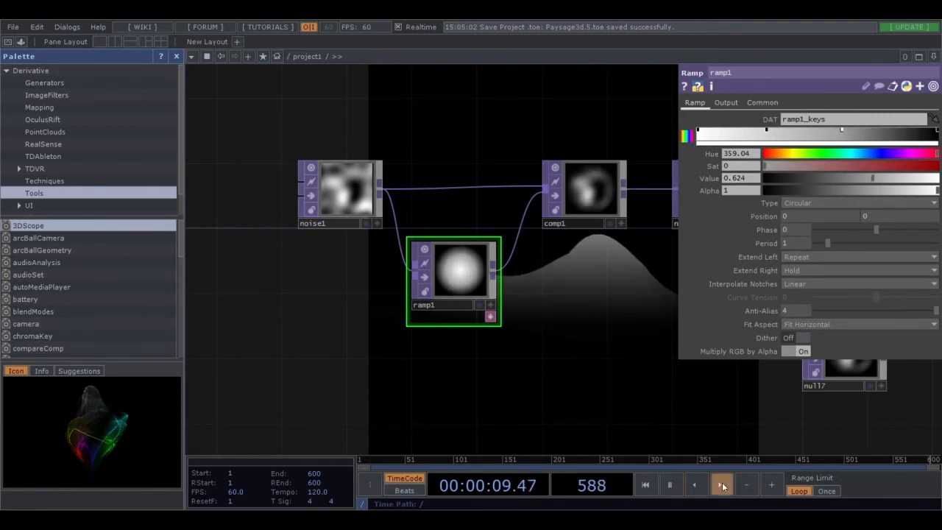
left_click(671, 483)
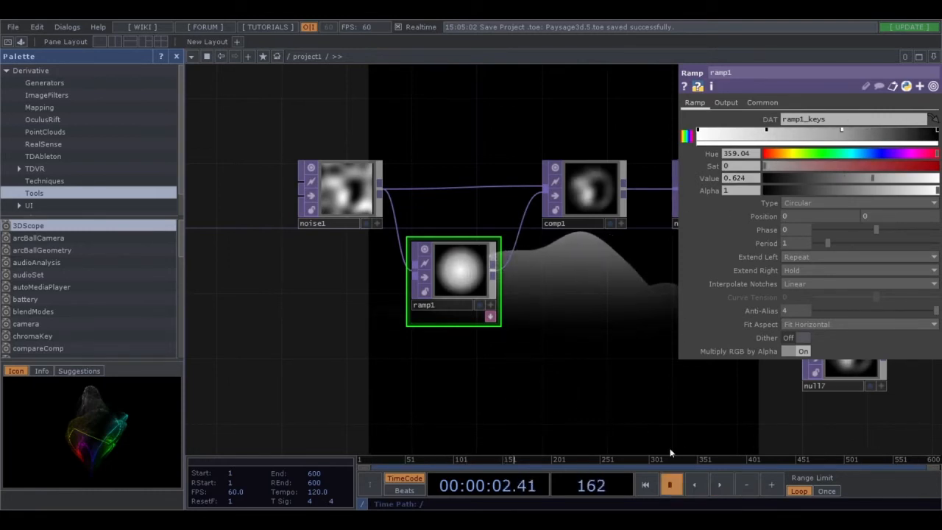
Shift noise1, ramp1 and comp1 away from null2 and insert a Noise TOP between comp1 and null2
left_click_drag(562, 291, 538, 340)
scroll(540, 341, "down", 2)
scroll(541, 341, "down", 1)
left_click_drag(344, 208, 580, 394)
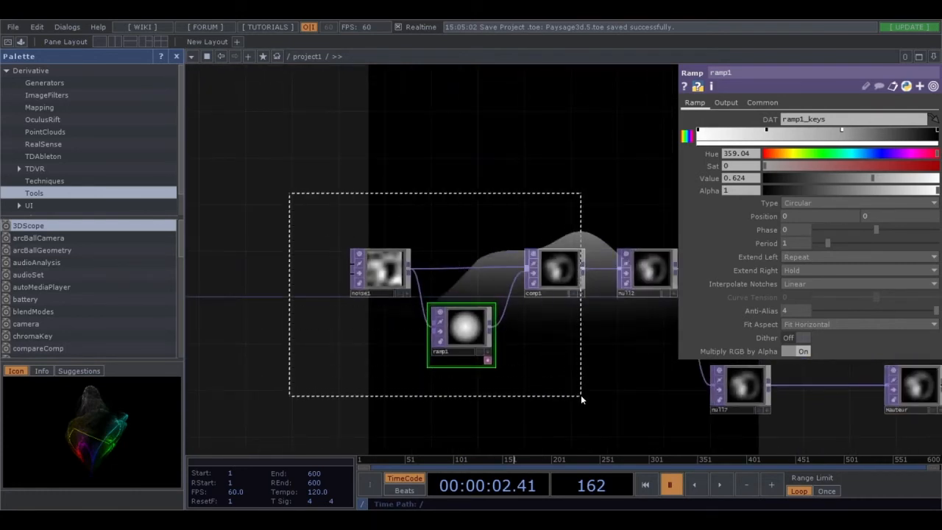
left_click_drag(547, 270, 432, 270)
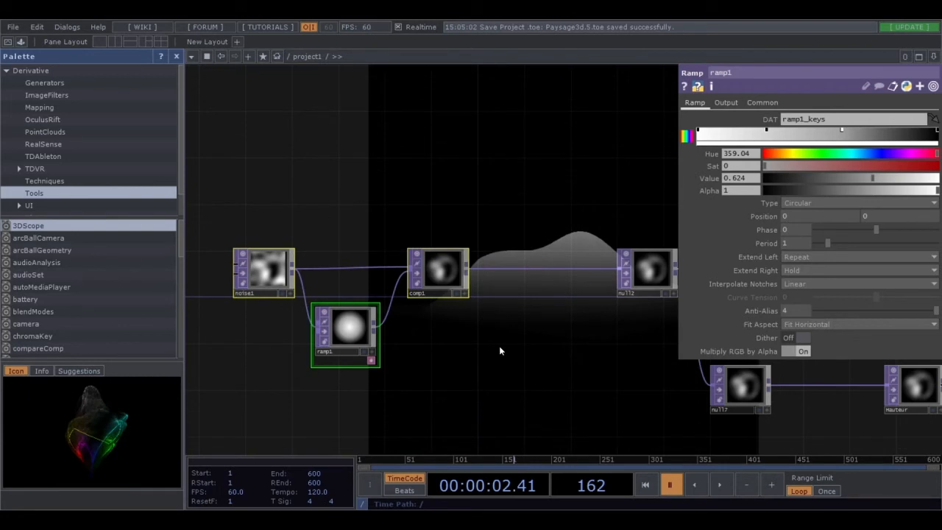
right_click(505, 269)
left_click(524, 255)
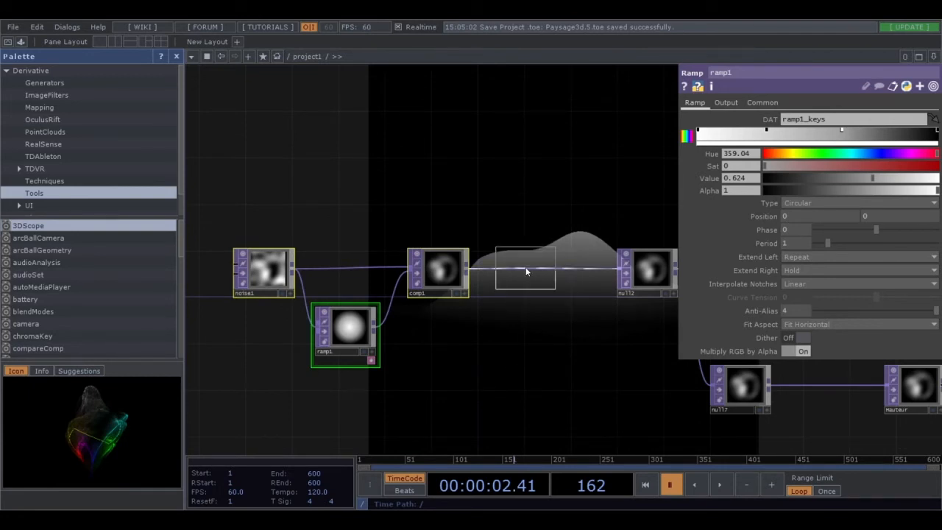
left_click(525, 267)
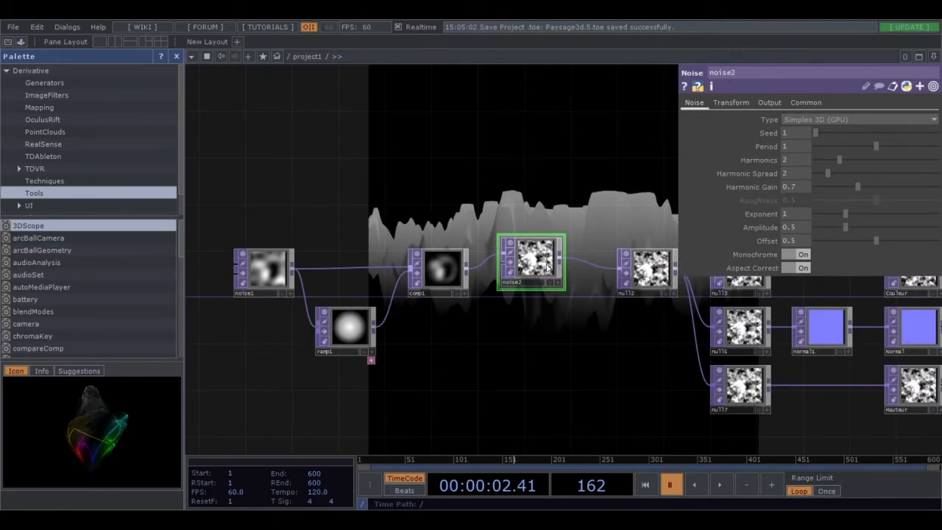
Set noise2's Offset to 0 and Amplitude to 0.05
key("BackSpace")
key("BackSpace")
key("BackSpace")
type("0")
key("Return")
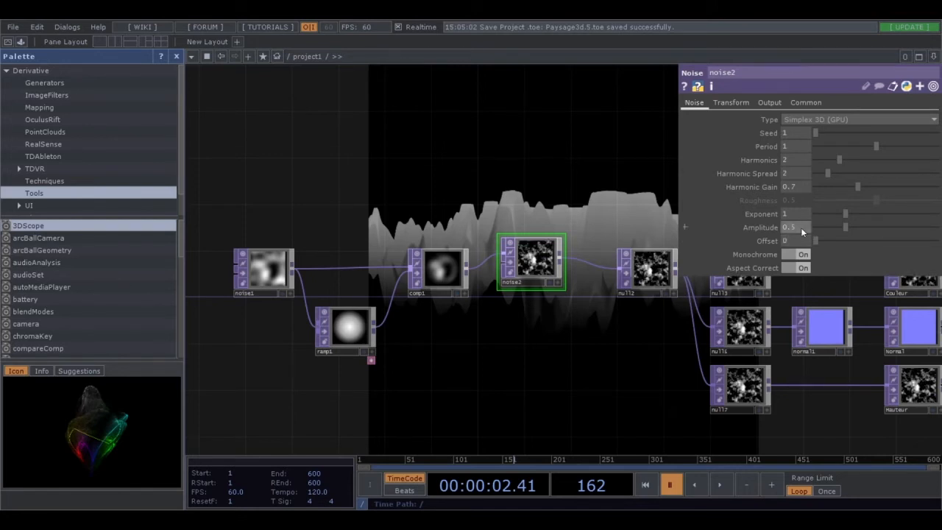
type("0")
key("Return")
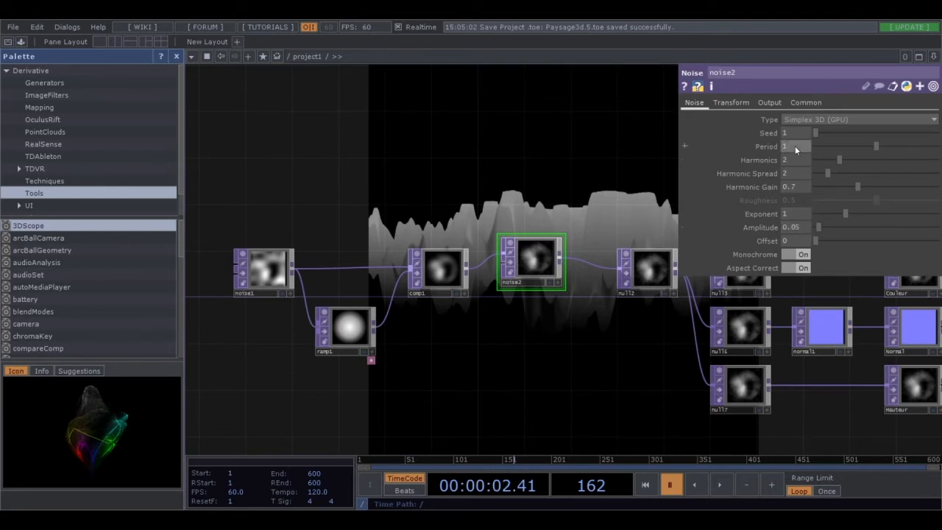
Set noise2's Period to 2, Harmonics to 5, Harmonic Spread to 3 and Harmonic Gain to 0.8, and briefly preview the animation
type("2")
key("Return")
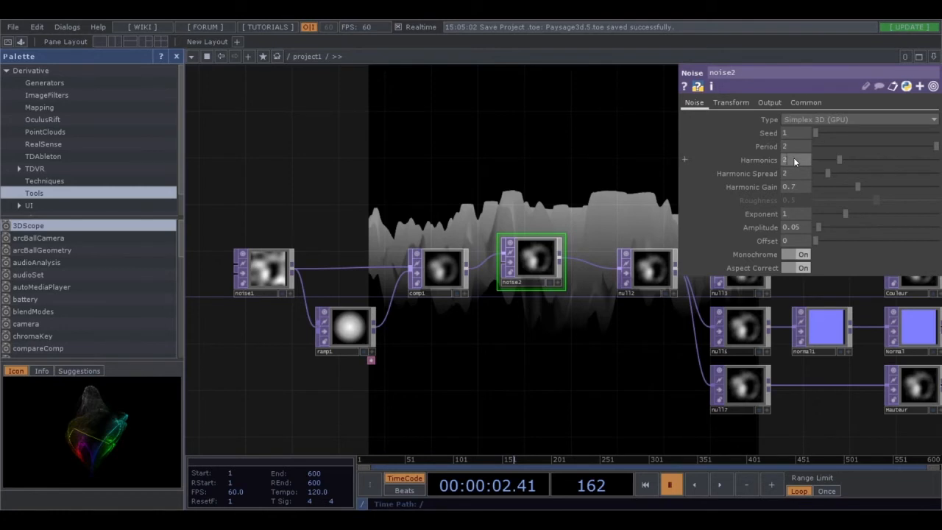
left_click(793, 158)
type("5")
key("Return")
key("Return")
left_click(802, 184)
type("0.8")
key("Return")
left_click(720, 484)
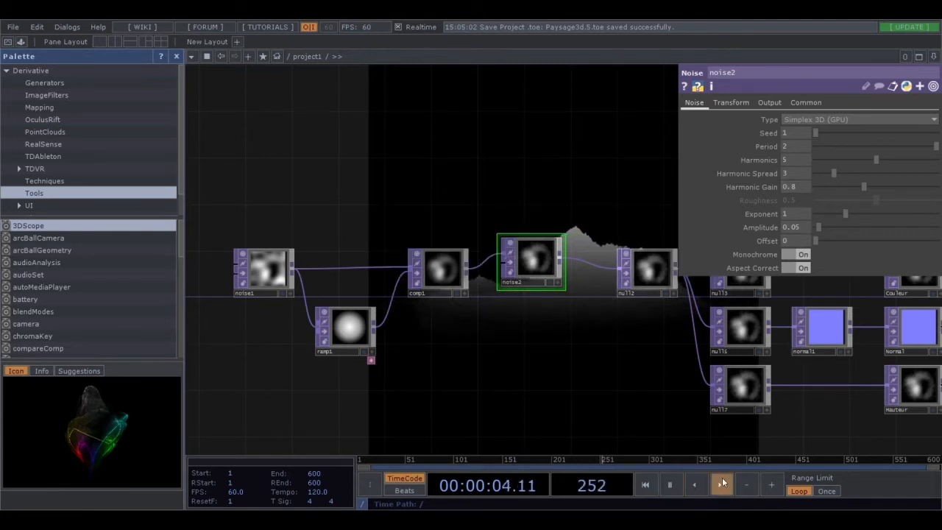
left_click(669, 485)
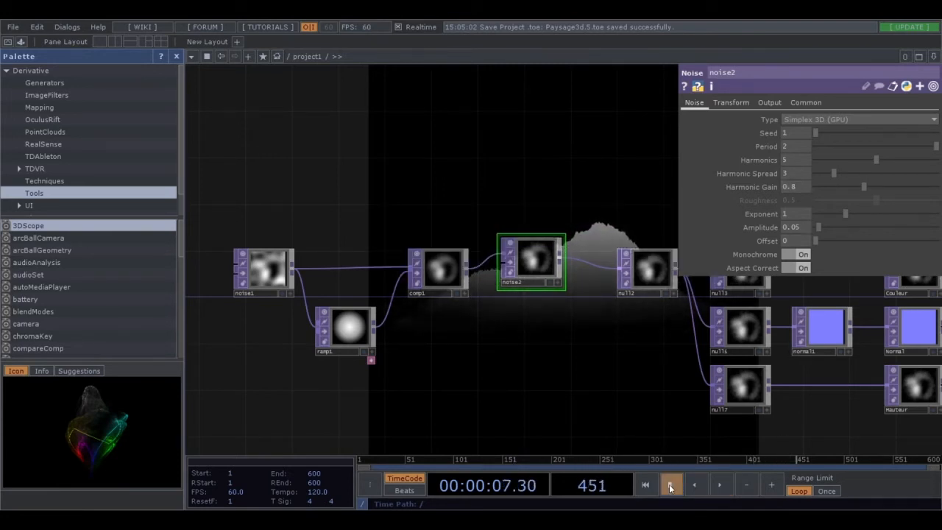
Move the noise1-to-noise2 chain away from null2, align noise2 with comp1, and insert a Level TOP between noise2 and null2
left_click_drag(232, 169, 552, 397)
left_click_drag(525, 266, 473, 269)
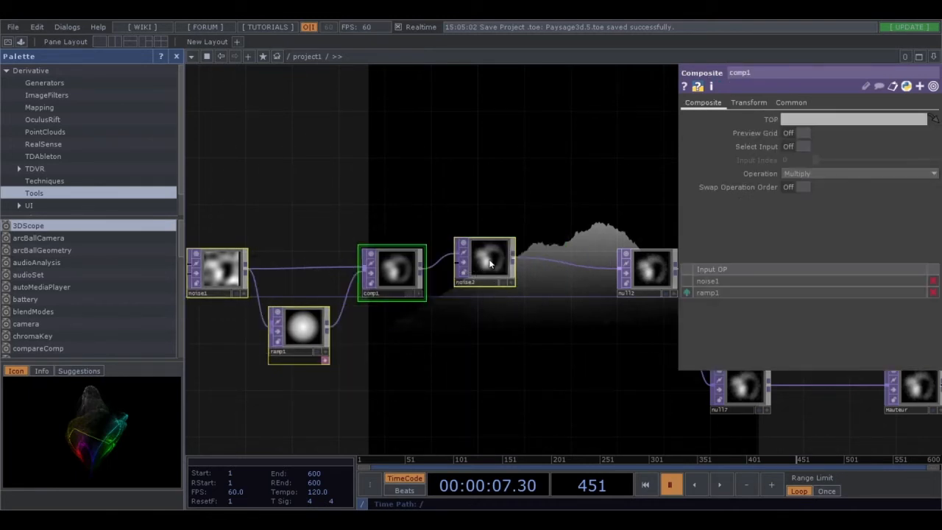
left_click(489, 262)
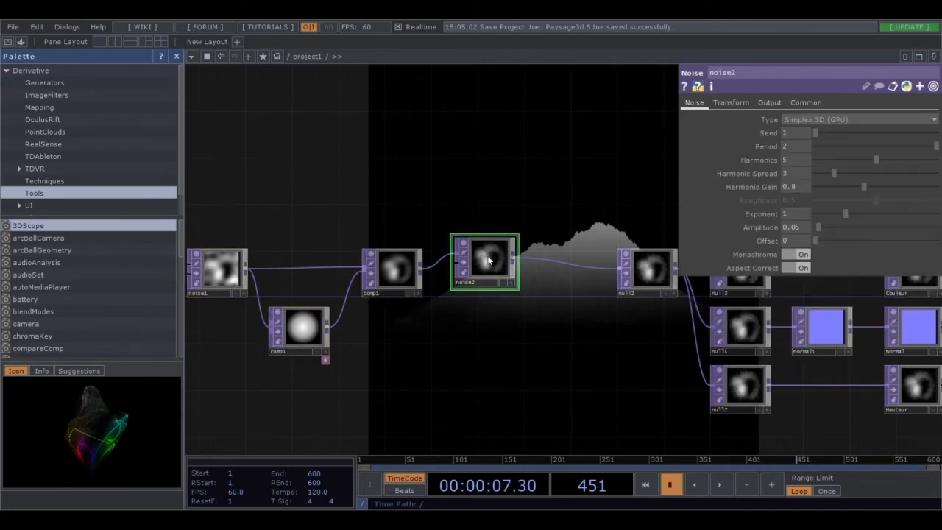
left_click_drag(487, 260, 488, 270)
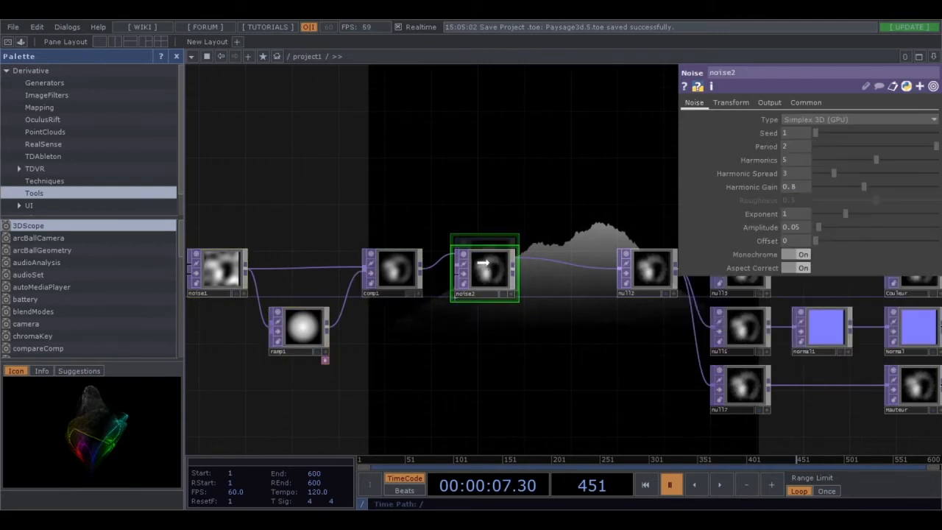
right_click(559, 270)
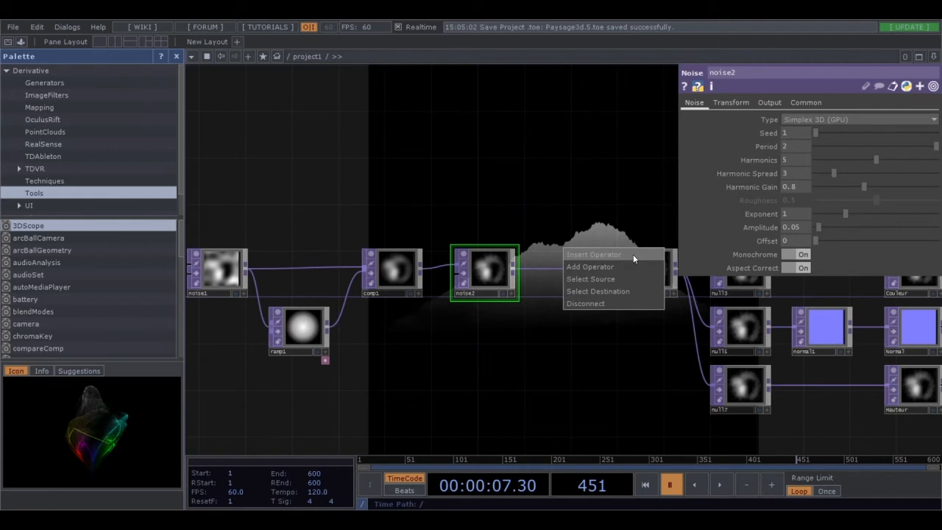
left_click(632, 254)
left_click(567, 268)
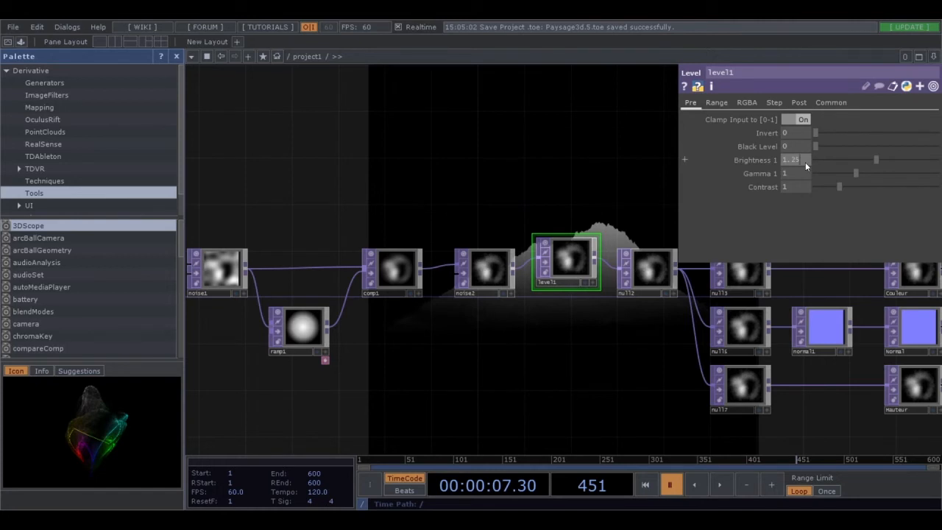
Set level1's Brightness 1 to 1.25 and Gamma 1 to 1.24, and play the animation
key("Return")
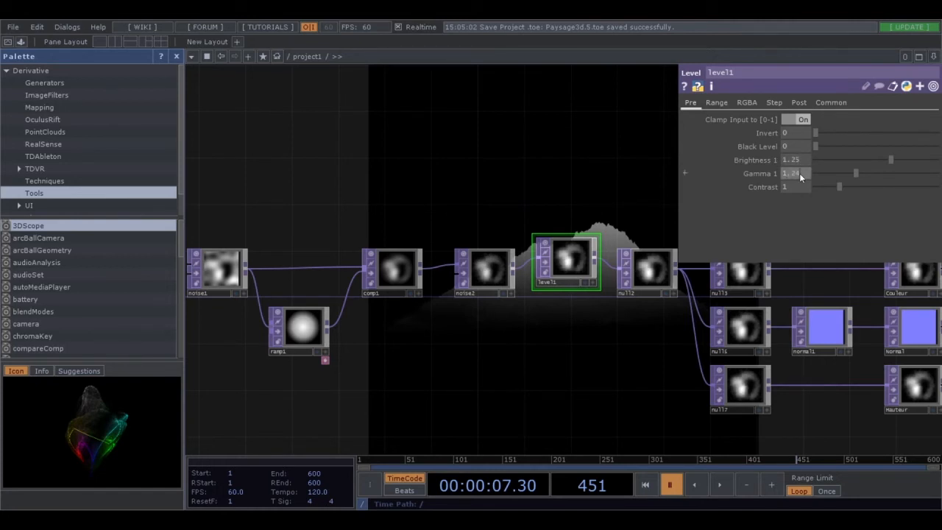
key("Return")
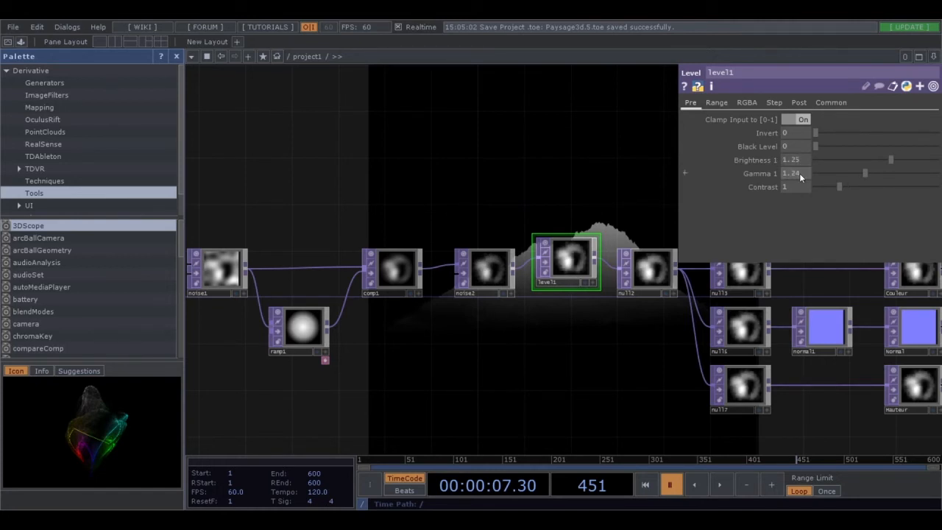
left_click(720, 484)
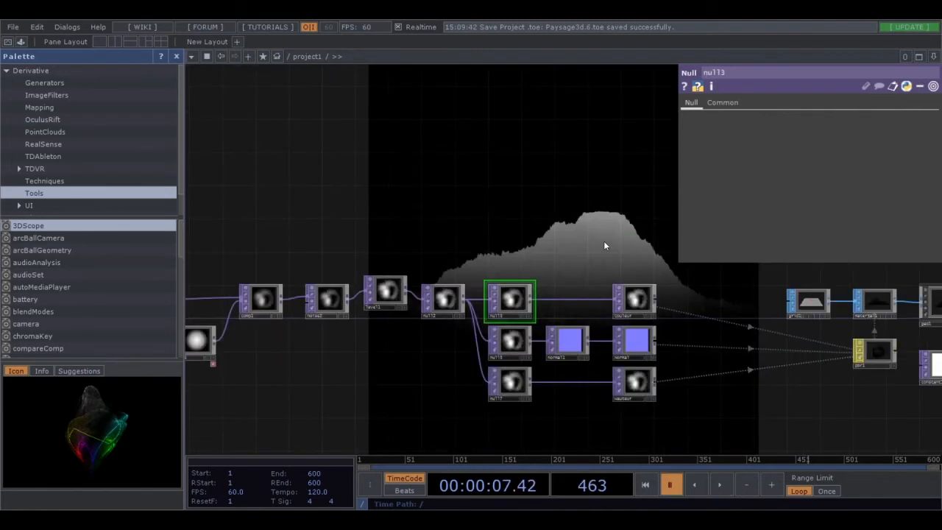
Move Couleur, Normal and Hauteur farther from their inputs and insert a Noise TOP between null3 and Couleur
left_click_drag(603, 245, 703, 425)
left_click_drag(638, 298, 700, 298)
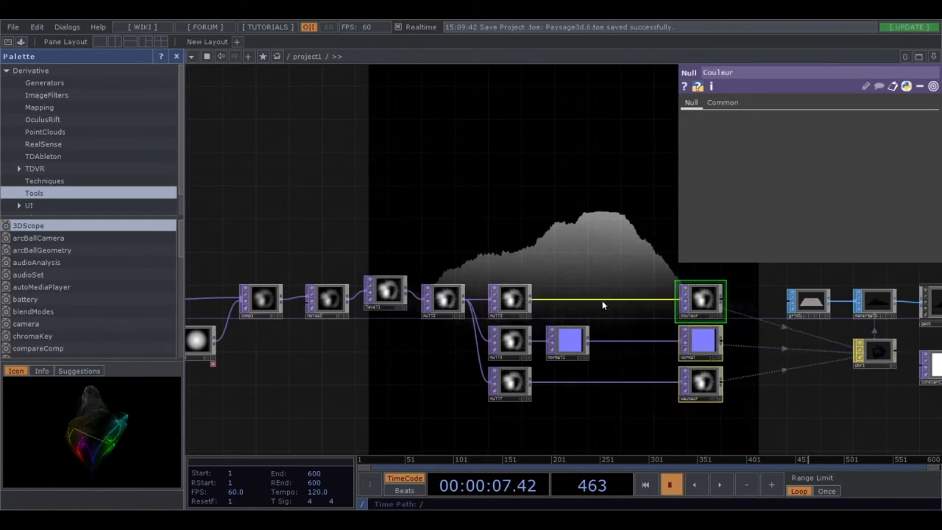
scroll(581, 297, "up", 2)
right_click(542, 294)
left_click(612, 282)
left_click(556, 298)
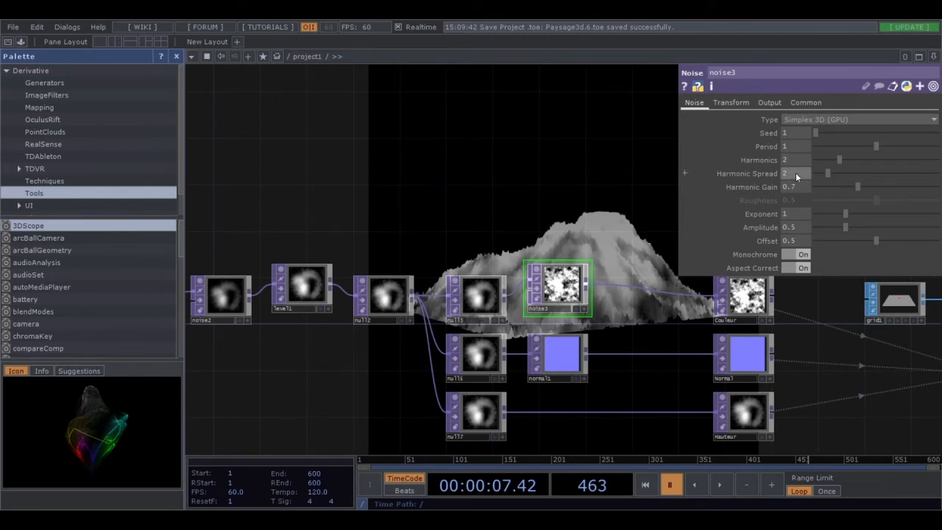
Set noise3's Harmonic Spread to 4, Offset to 0 and Amplitude to 0.05
type("4")
key("Return")
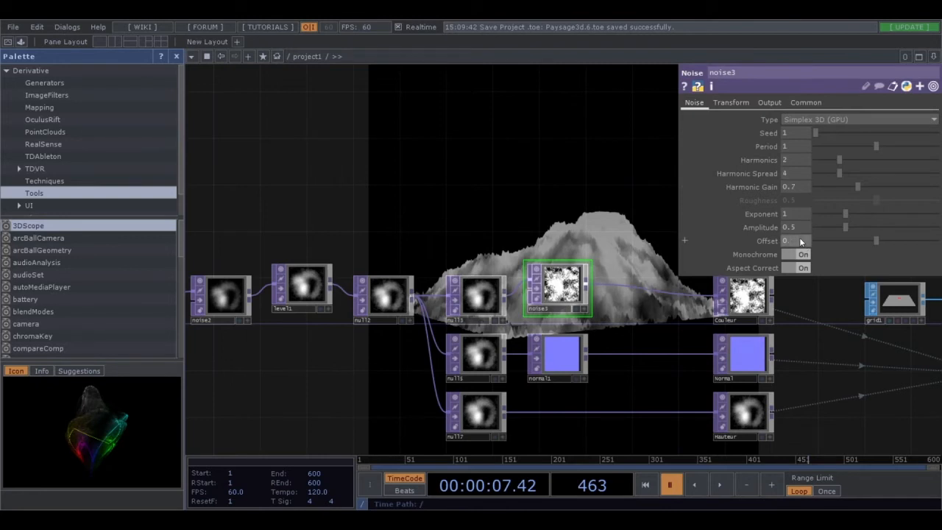
key("Return")
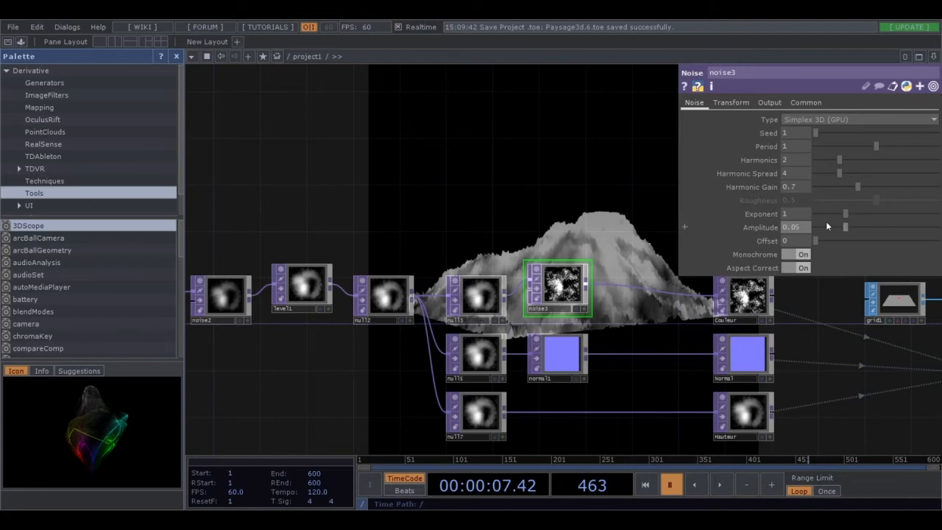
key("Return")
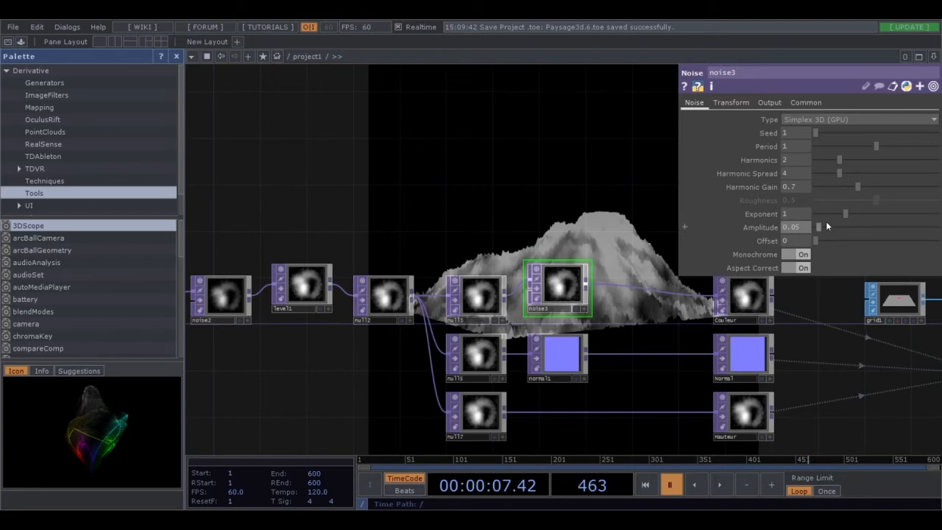
Insert a Lookup TOP between noise3 and Couleur
left_click_drag(614, 232, 546, 213)
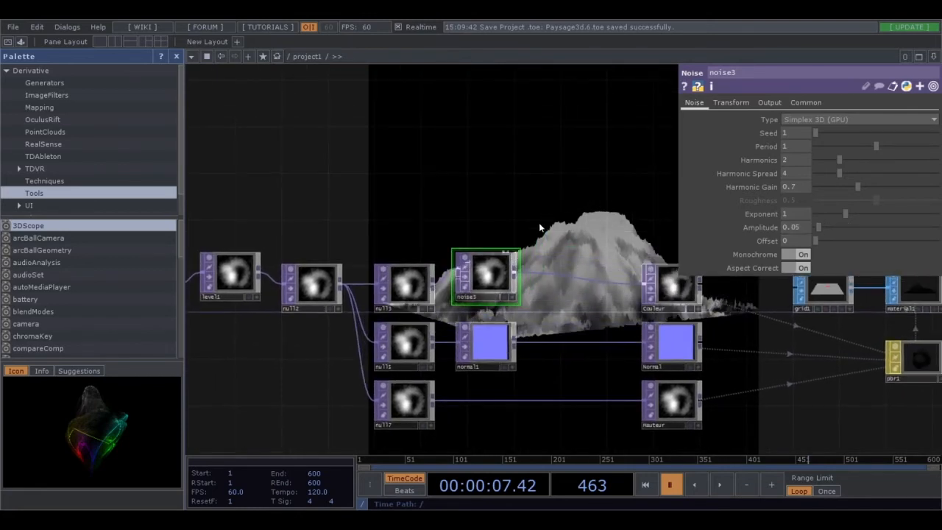
right_click(556, 269)
left_click(634, 262)
left_click(578, 280)
Place a new Ramp TOP above noise3 and connect it to lookup1's second input
left_click_drag(591, 311, 558, 289)
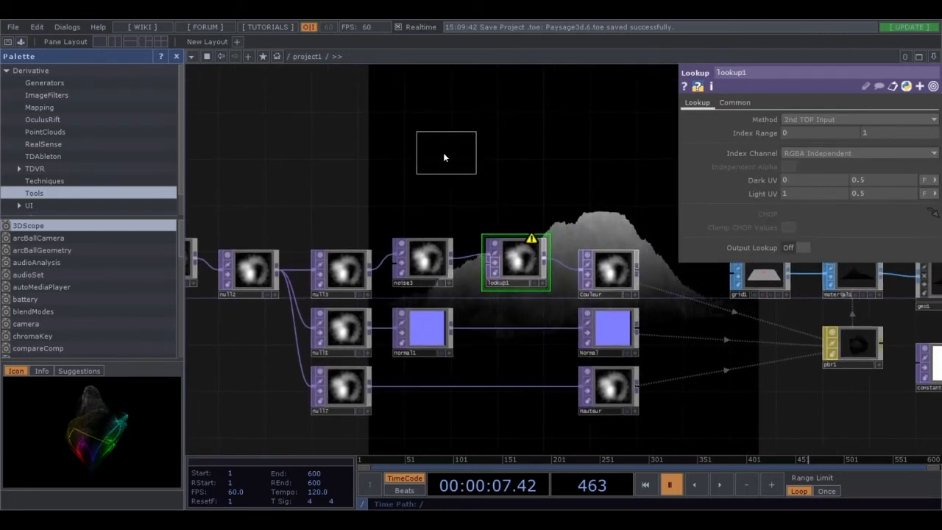
left_click(420, 191)
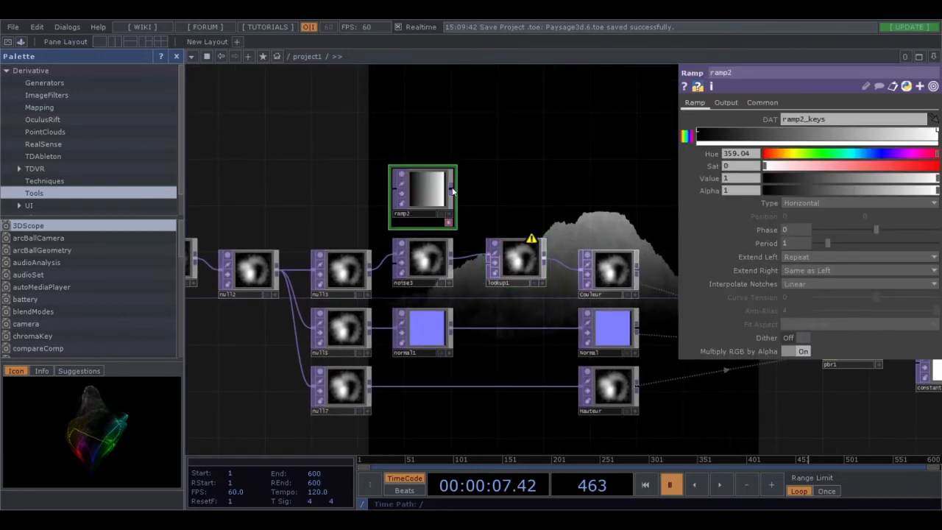
left_click_drag(452, 191, 488, 269)
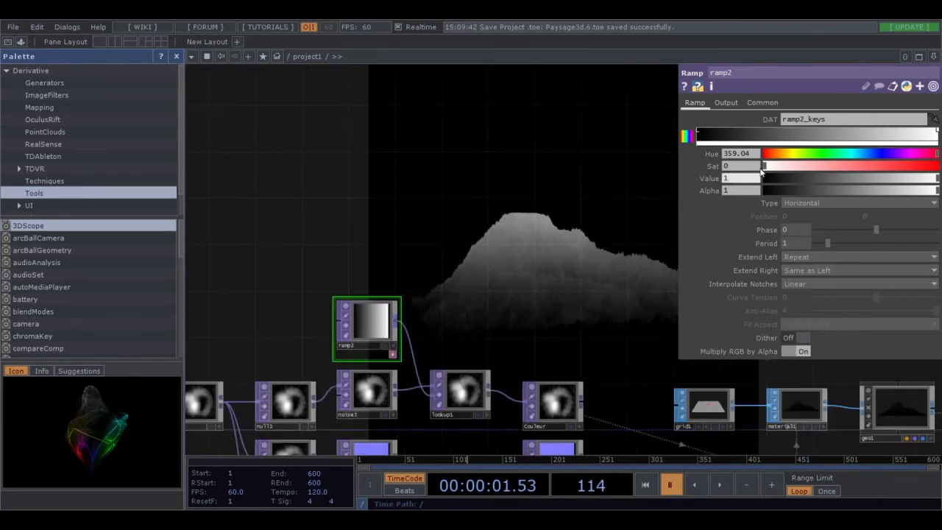
Add a dark green key near the start of ramp2's gradient with Hue 92, Sat 0.642 and Value 0.342
left_click(726, 130)
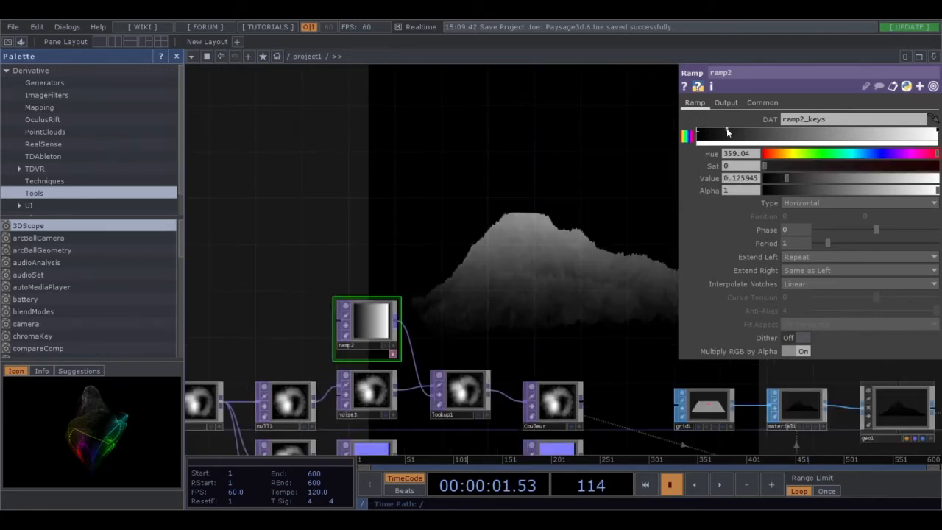
left_click(808, 153)
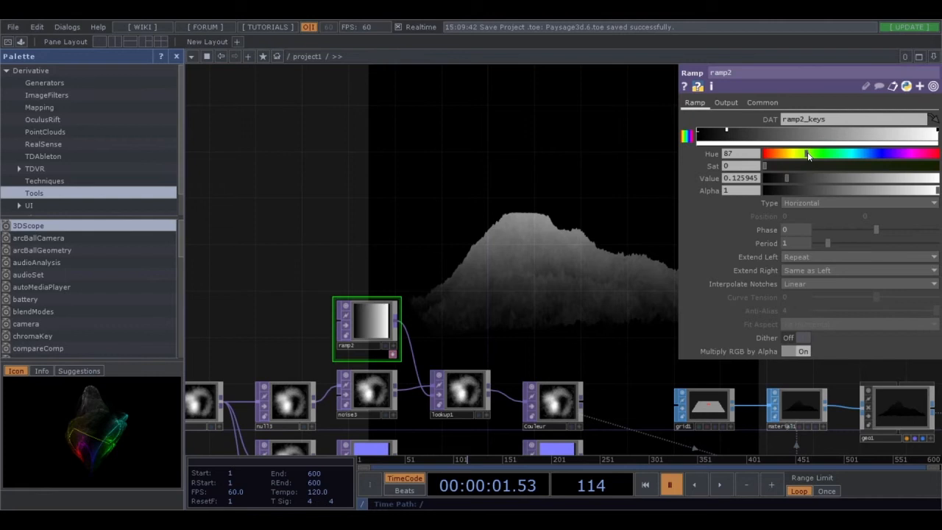
left_click_drag(787, 175, 825, 178)
left_click(876, 165)
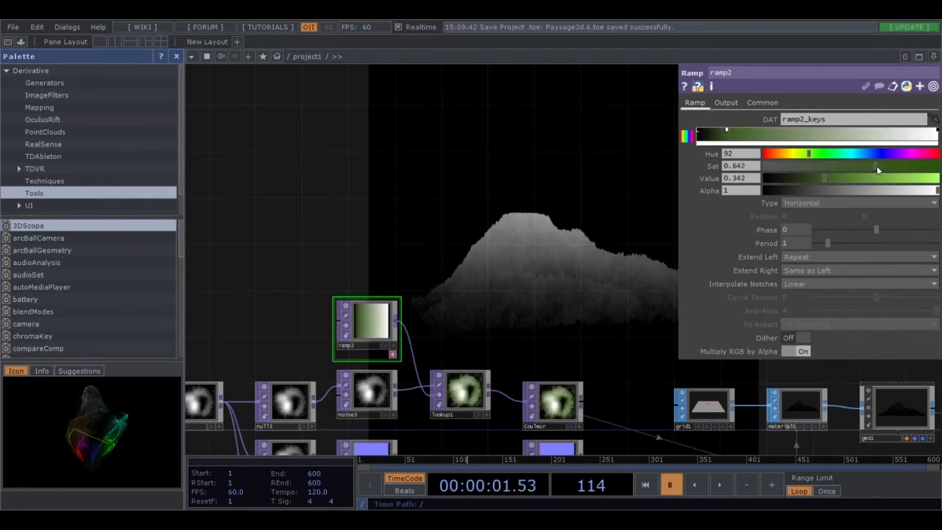
Add a brighter green key after ramp2's dark green one with Hue 97, Sat 0.691 and Value 0.6
left_click(765, 131)
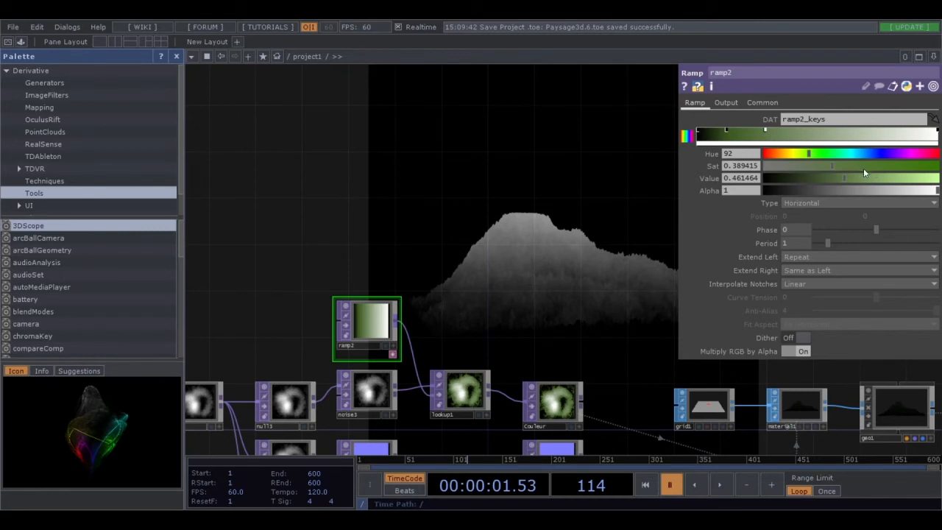
left_click(812, 154)
left_click_drag(843, 178, 868, 179)
left_click(885, 168)
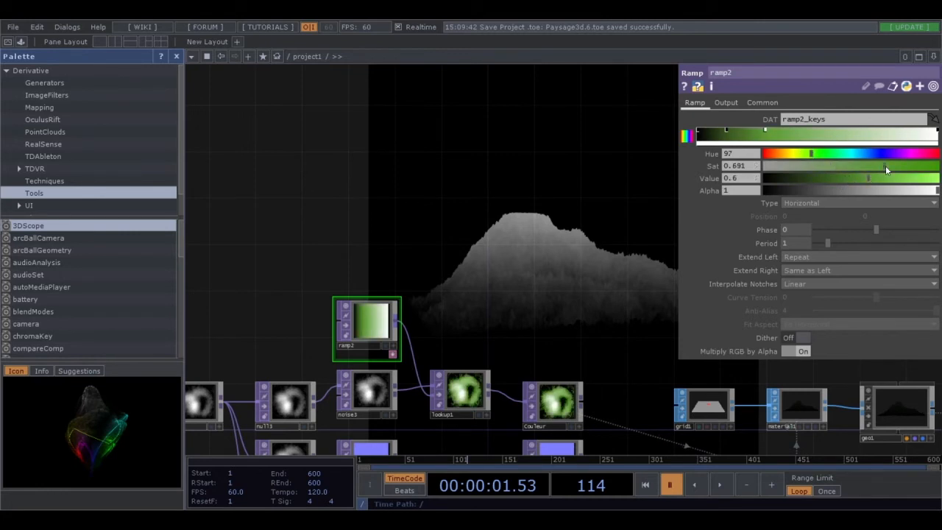
Shift ramp2's dark and bright green keys closer to the gradient's black start, and add a less saturated key between green and white
left_click(720, 483)
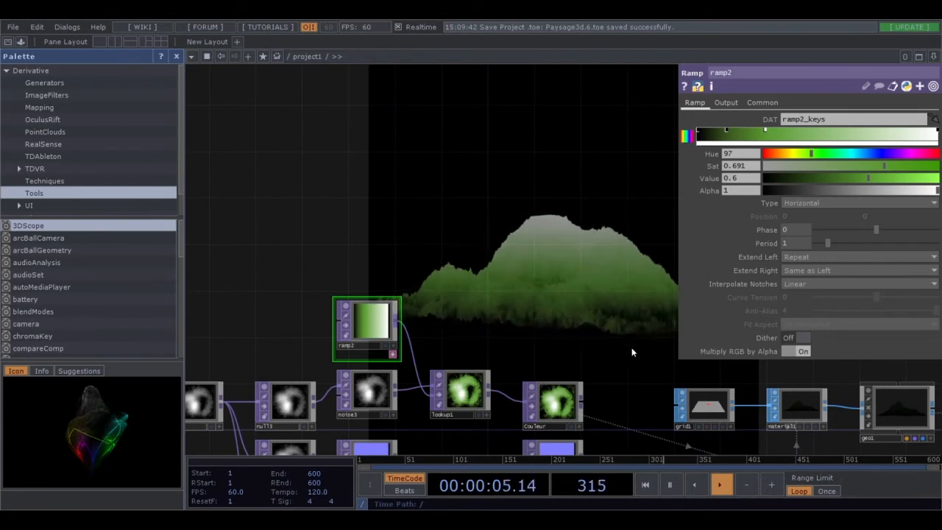
left_click(670, 483)
left_click_drag(726, 133, 715, 133)
left_click(719, 490)
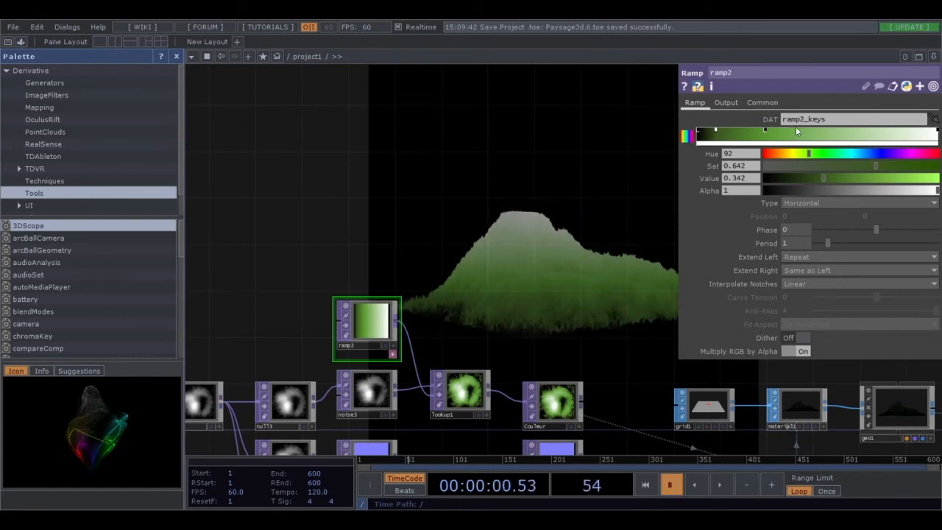
left_click_drag(765, 132, 744, 131)
left_click(722, 484)
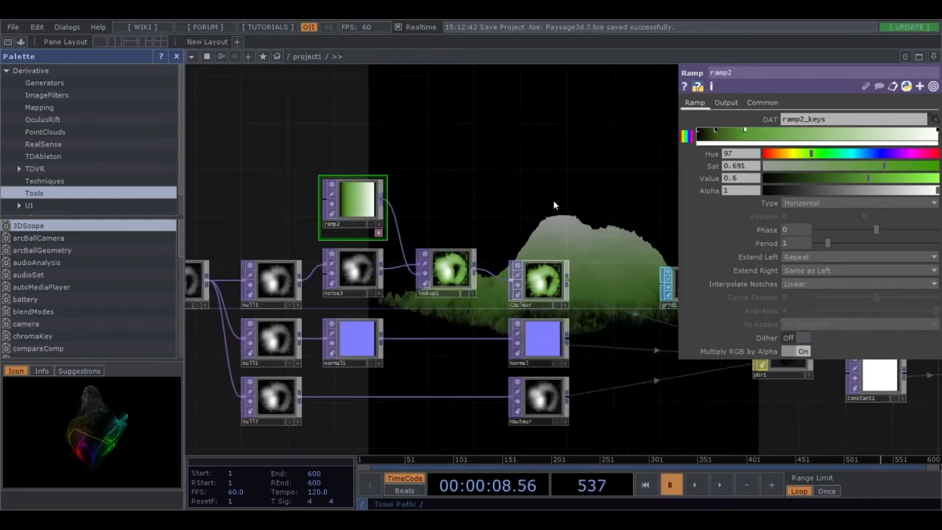
left_click(839, 132)
left_click_drag(812, 169, 790, 167)
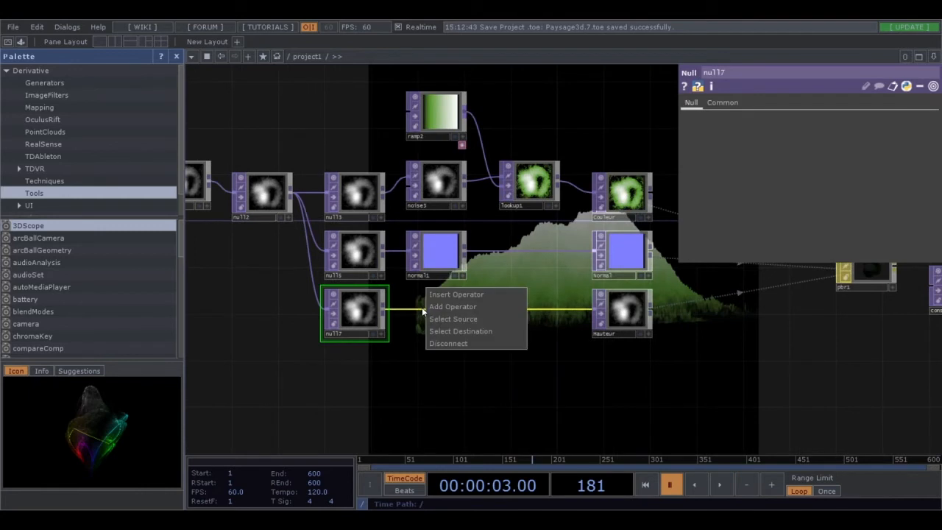
Insert a Blur TOP between null7 and Hauteur with Filter Size 20 and play the timeline
right_click(422, 308)
left_click(456, 294)
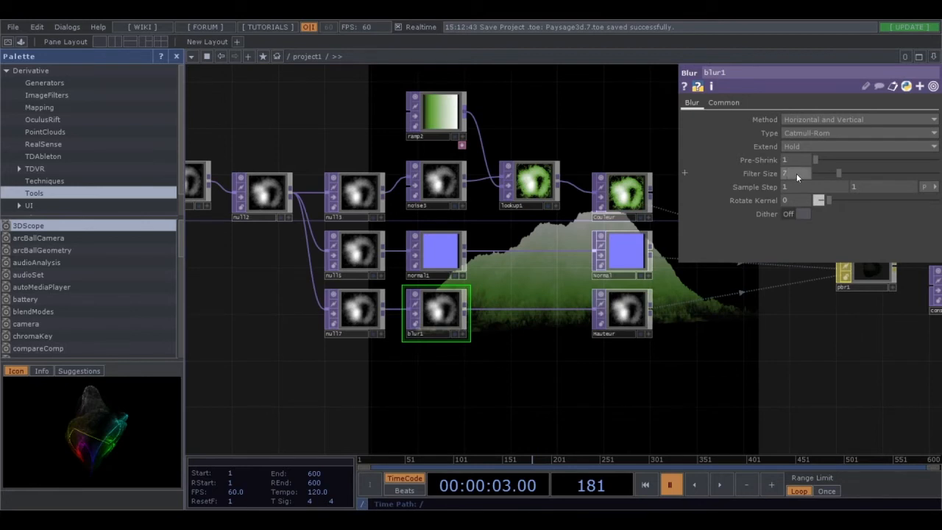
key("Return")
left_click(721, 486)
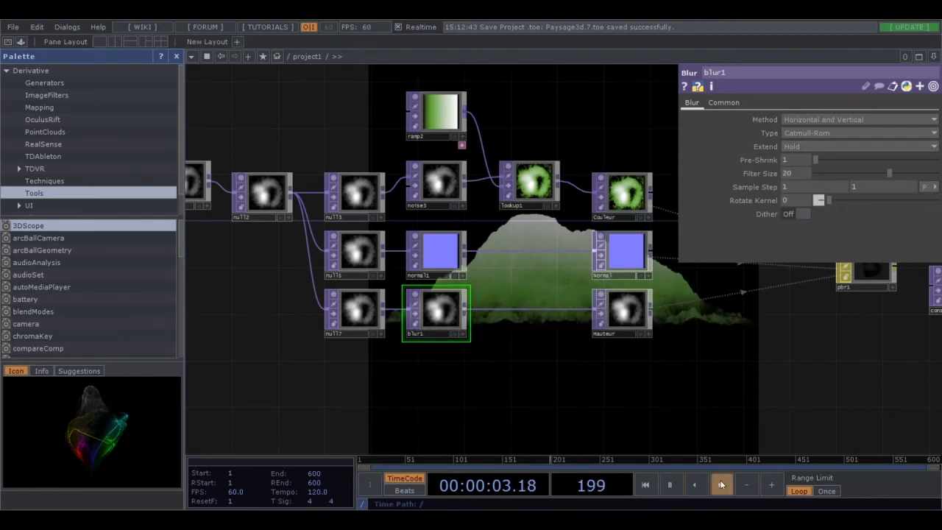
Set blur1's Filter Size to 32
left_click(802, 173)
type("3")
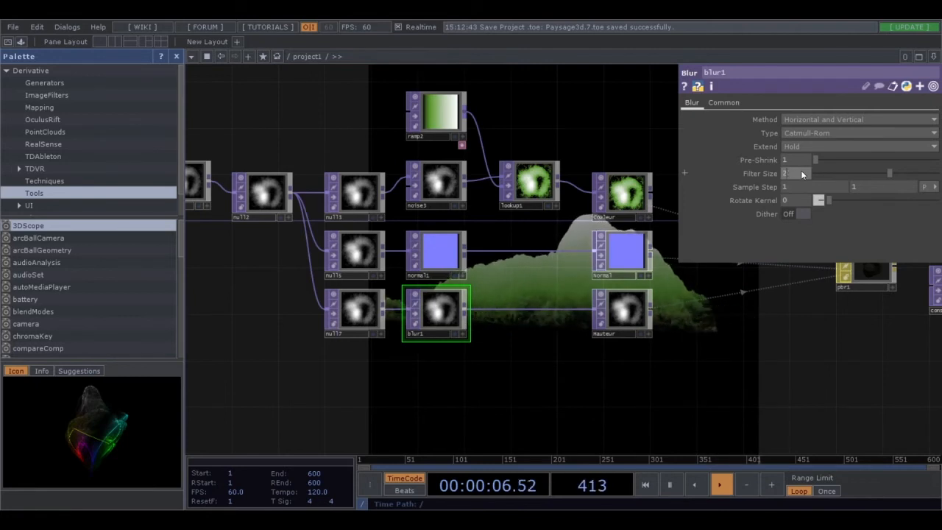
type("2")
key("Return")
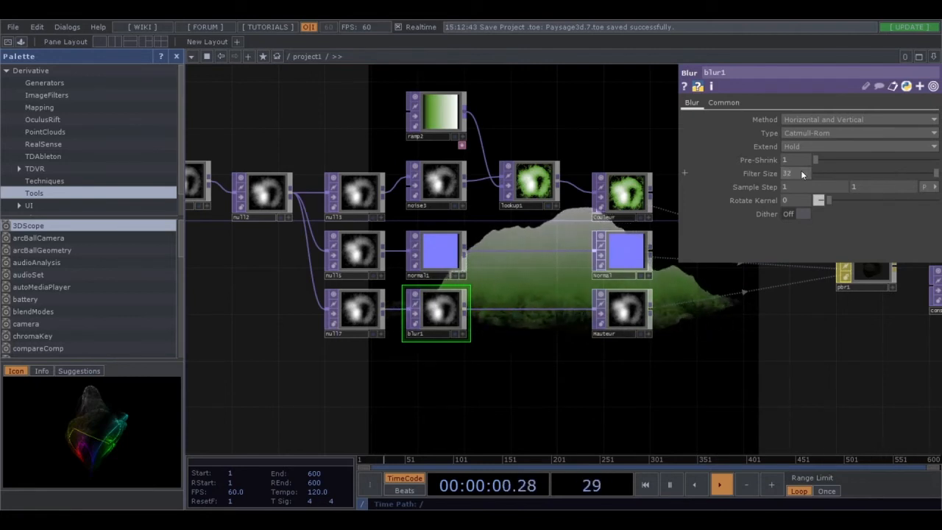
Set blur1's Filter Size to 28 and pause the timeline after checking the motion
left_click(798, 173)
type("3")
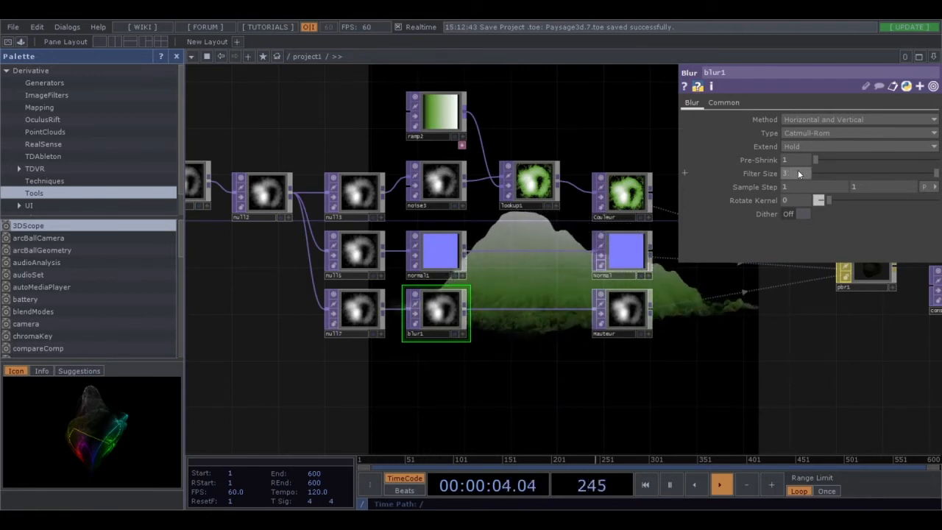
key("BackSpace")
type("28")
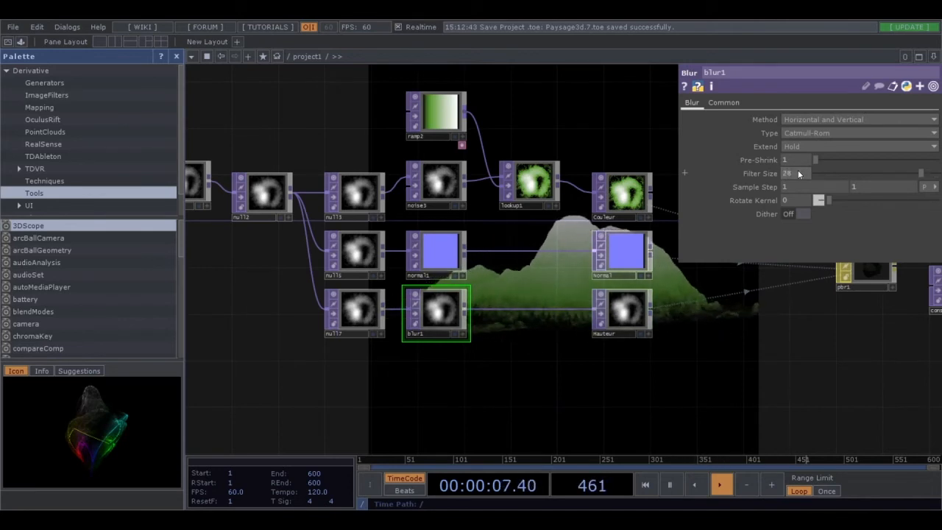
key("Return")
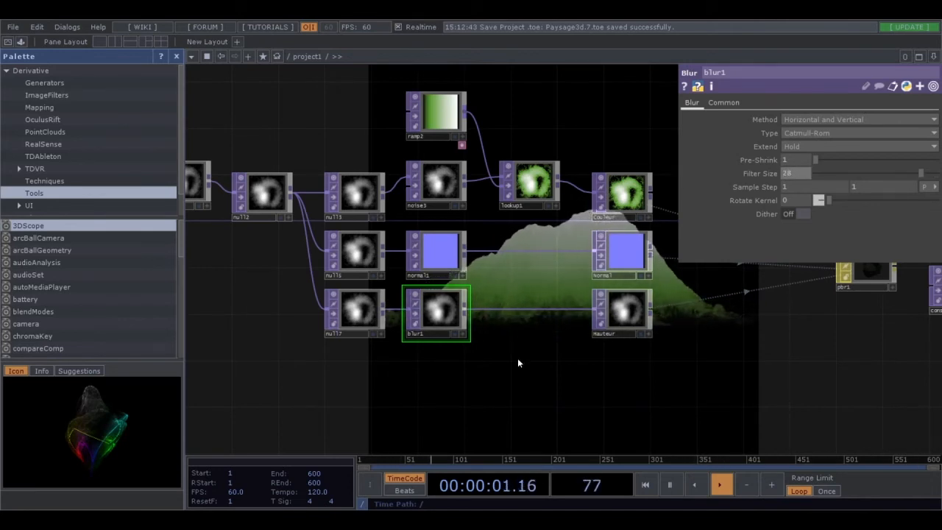
left_click(670, 482)
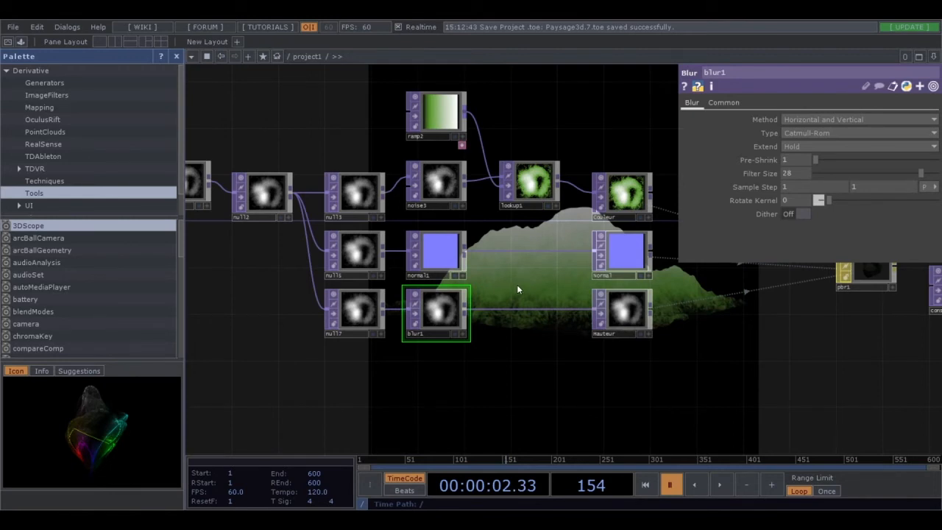
Move normal1 closer to the Normal node and insert a Noise TOP between null5 and normal1
middle_click_drag(516, 284, 575, 275)
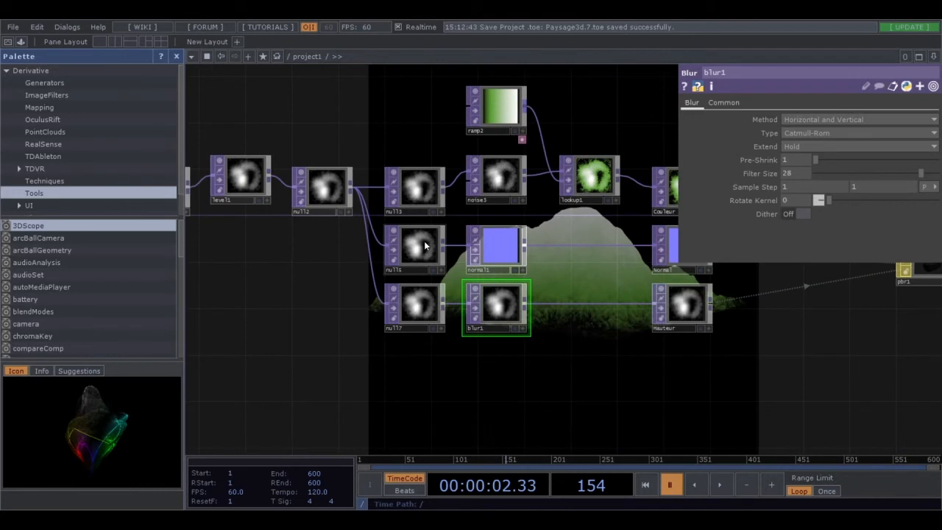
left_click_drag(492, 250, 572, 250)
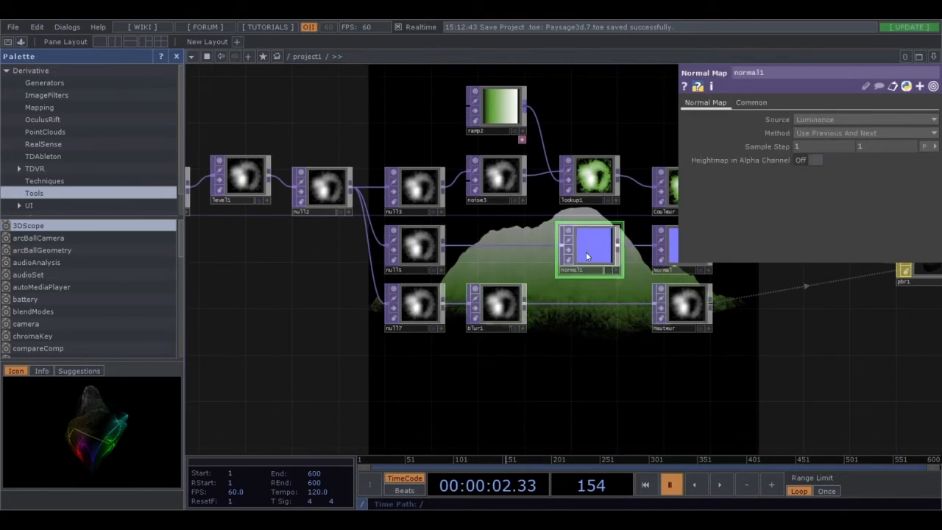
left_click(423, 254)
right_click(477, 242)
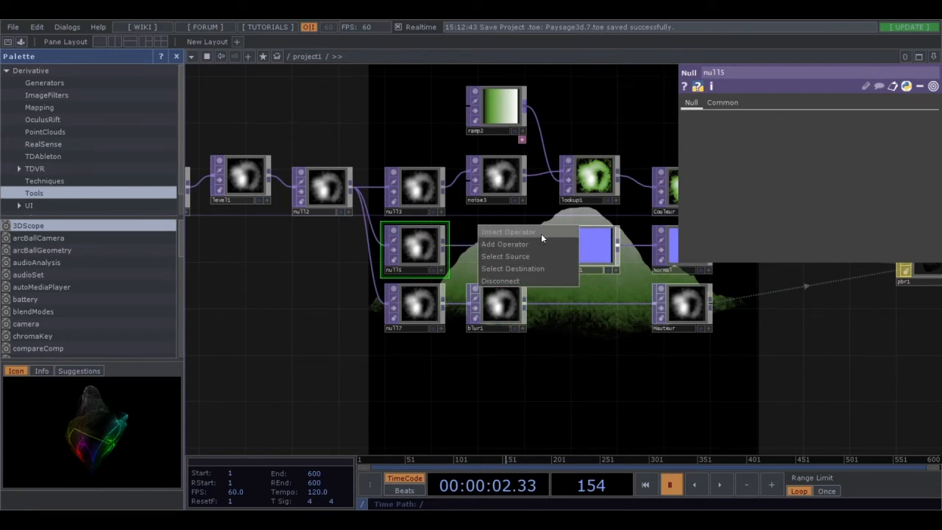
left_click(540, 233)
left_click(498, 247)
left_click_drag(497, 248, 497, 259)
Set noise4's Offset to 0.178 and its Period to 0.04
left_click(803, 242)
key("BackSpace")
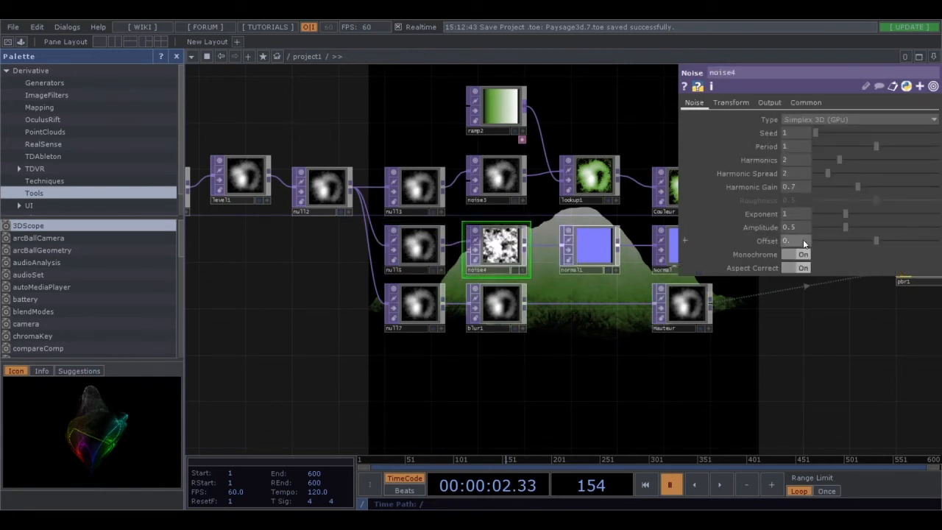
type("178")
key("Return")
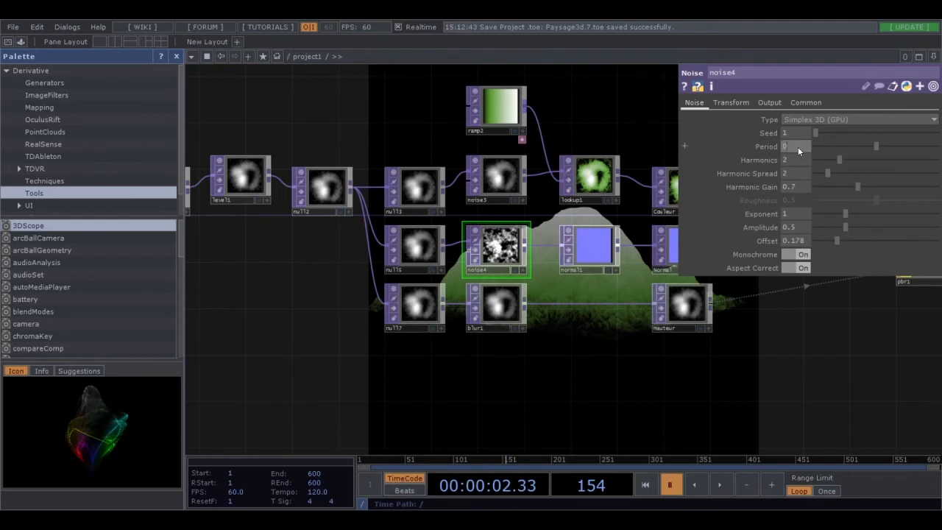
key("Return")
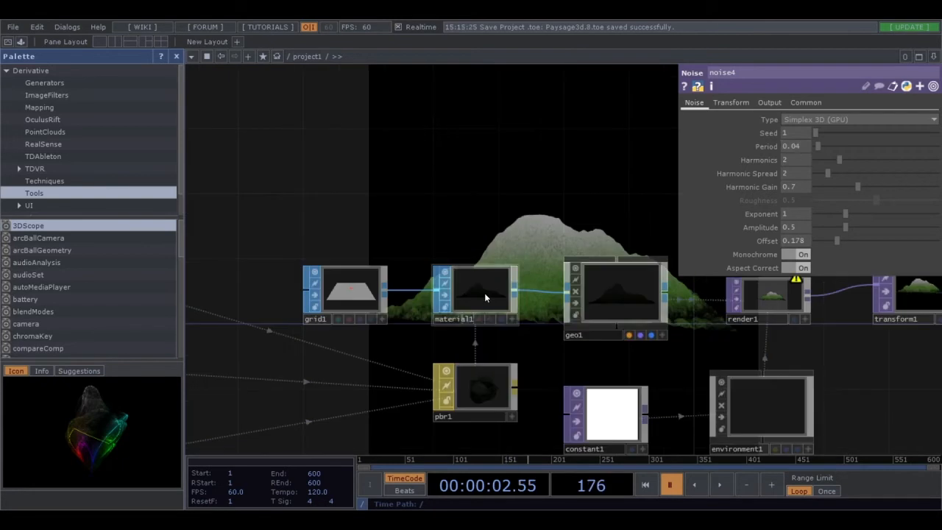
Move geo1, the camera, environment, render and output nodes further from material1 to make room for another operator
left_click(484, 296)
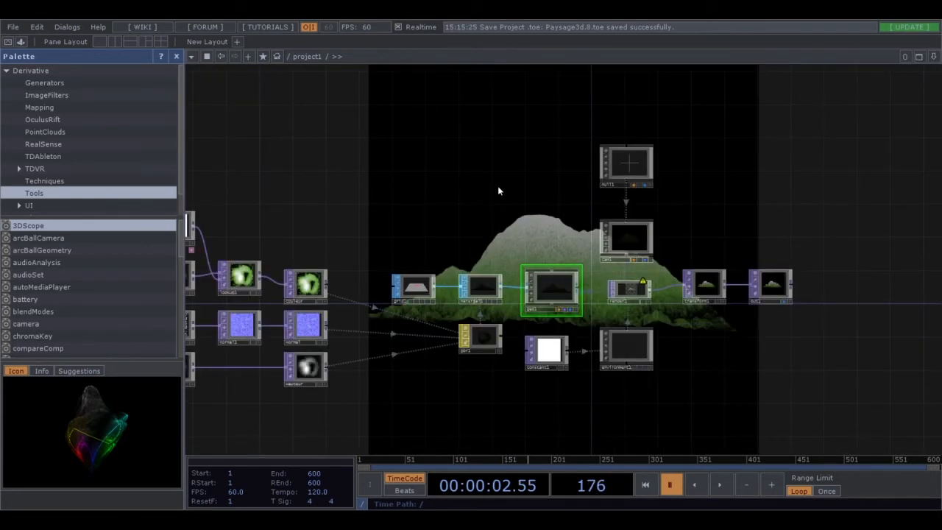
left_click_drag(505, 92, 817, 409)
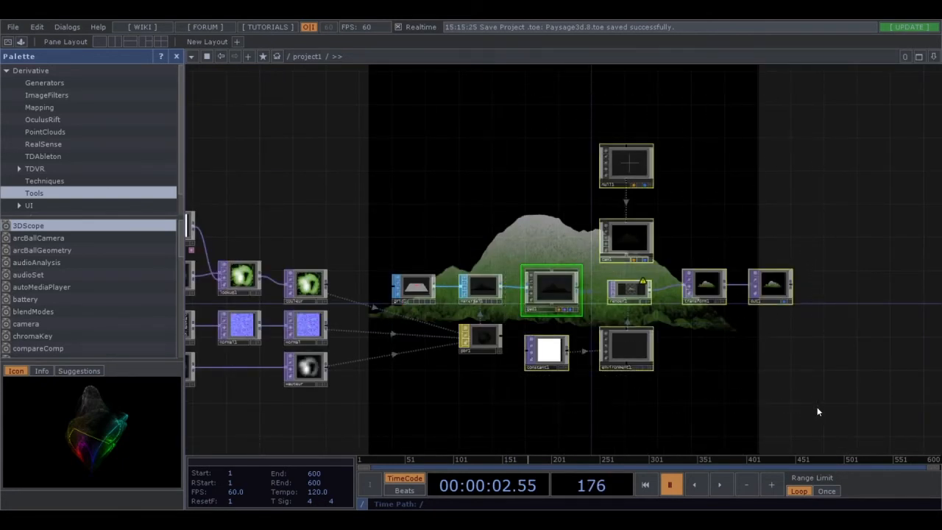
left_click_drag(624, 240, 683, 240)
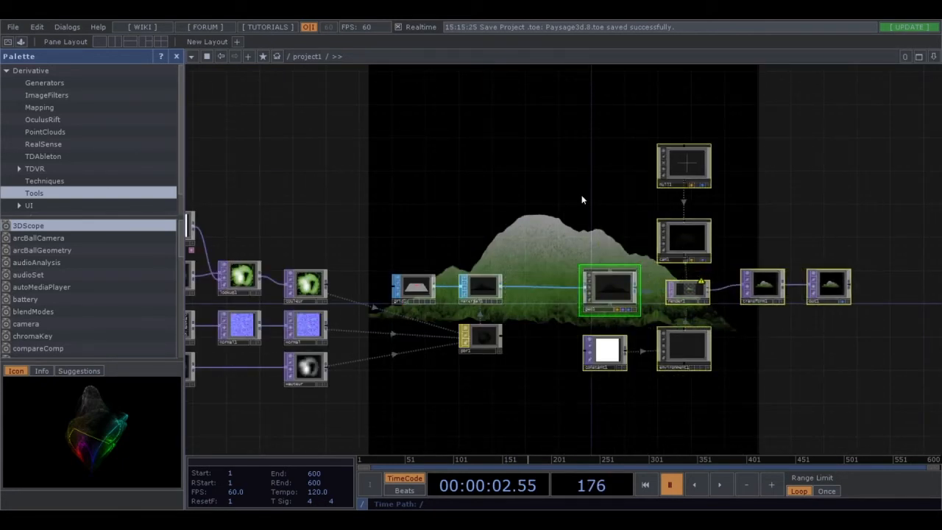
Insert an Attribute Create SOP between material1 and geo1 and show its parameters
scroll(506, 253, "up", 4)
left_click(471, 316)
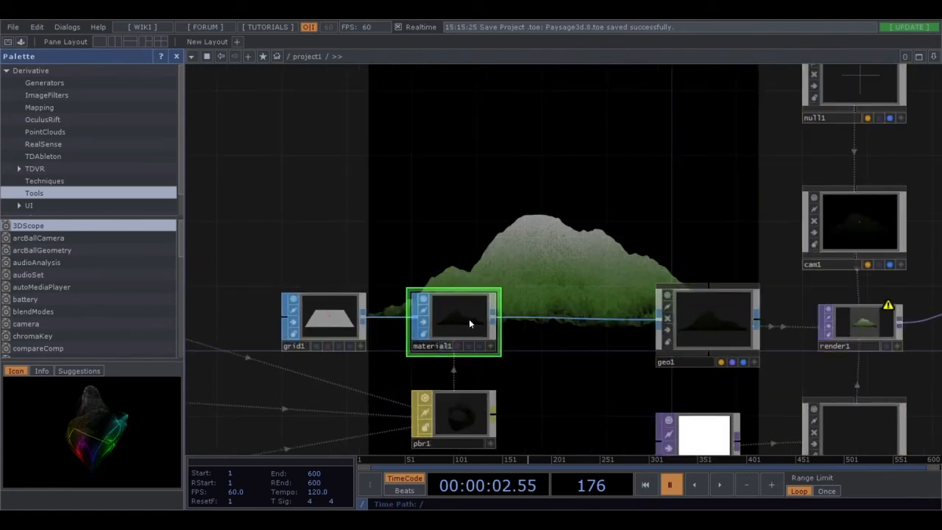
right_click(544, 319)
left_click(626, 302)
left_click(565, 321)
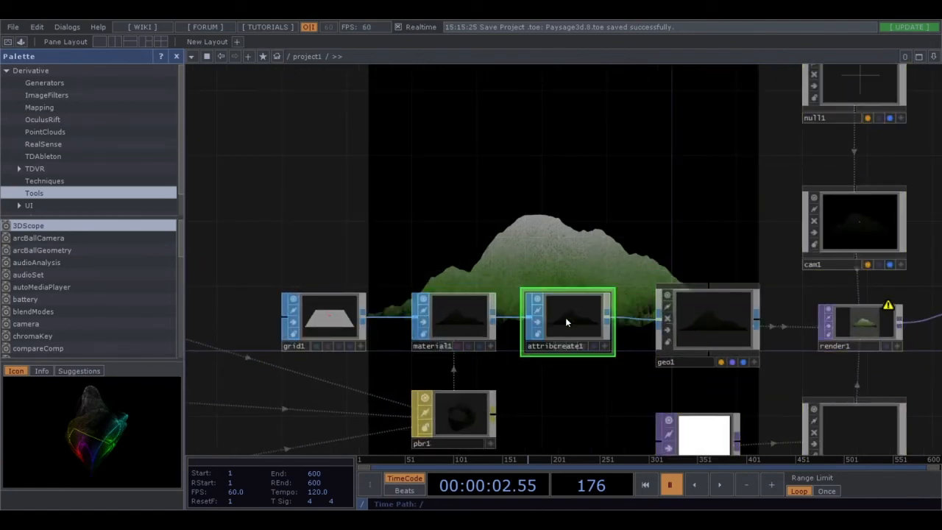
key("p")
Place a Light COMP beside cam1 and set its Shadow Type to Soft, 2D Mapped
left_click(696, 133)
left_click(594, 222)
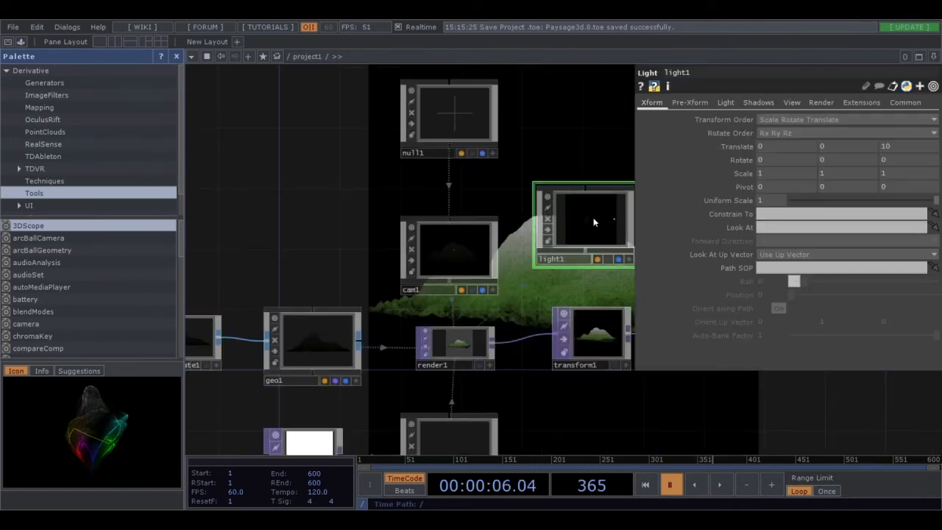
left_click(758, 103)
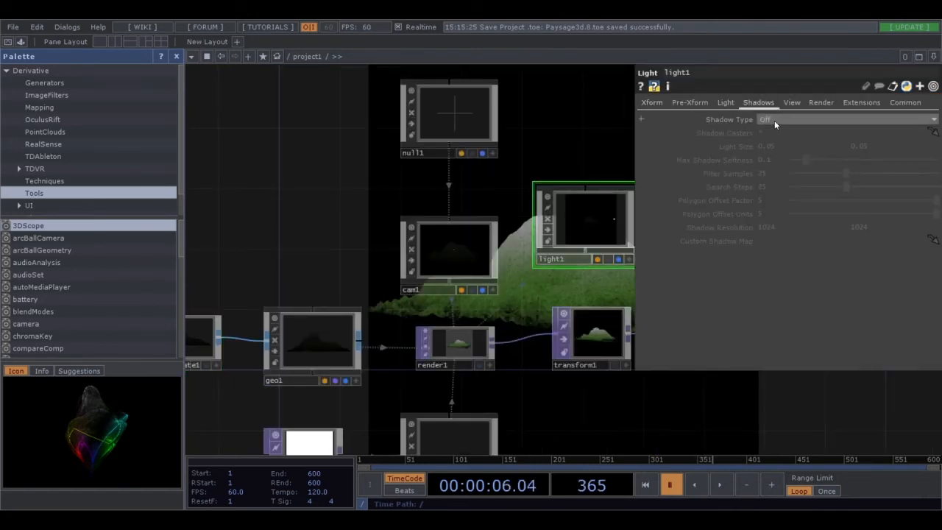
left_click(772, 120)
left_click(813, 152)
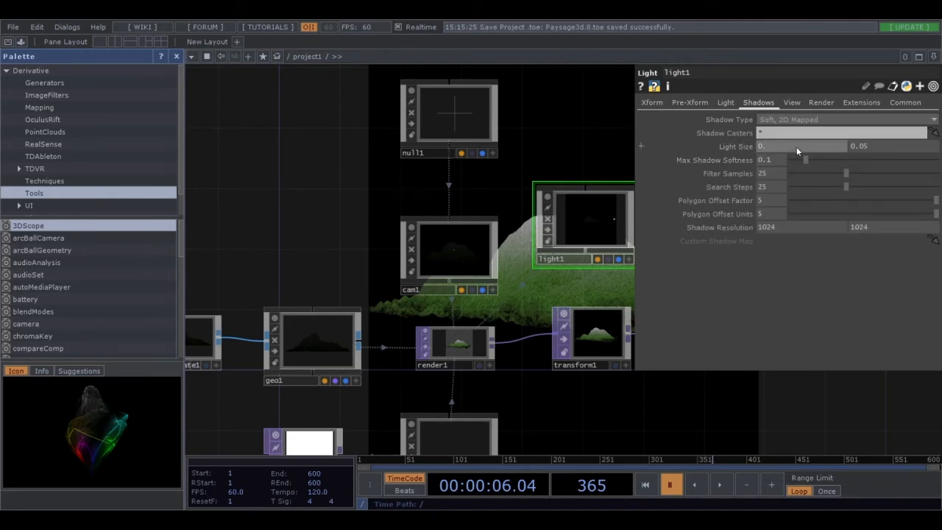
Set light1's Light Size to 0.2 by 0.2 and its Max Shadow Softness to 0.01
type("2")
key("Return")
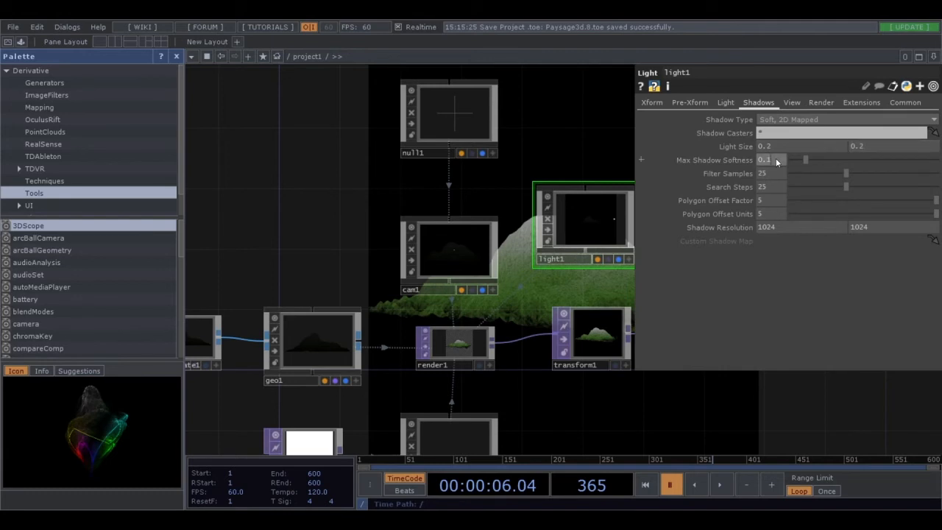
key("Return")
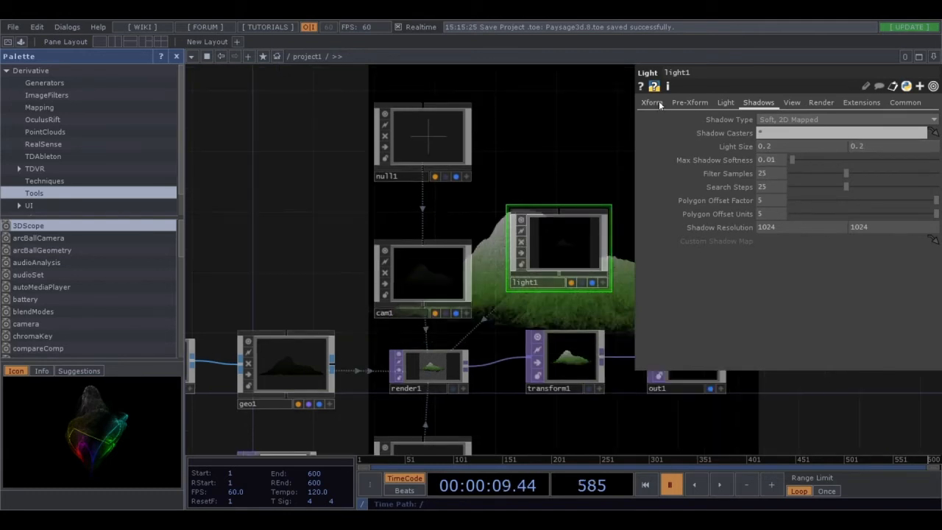
Make light1 look at null1 with its Forward Direction set to +Z
left_click(658, 104)
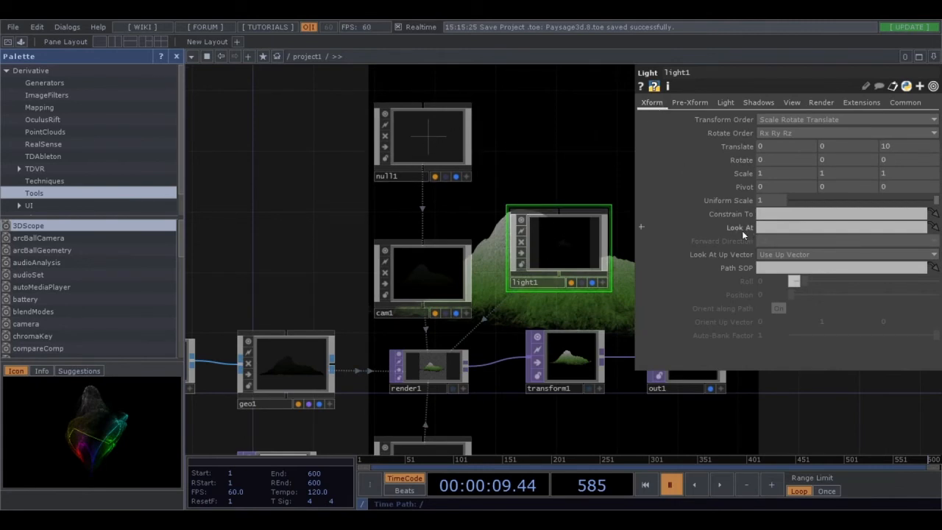
left_click_drag(471, 149, 839, 228)
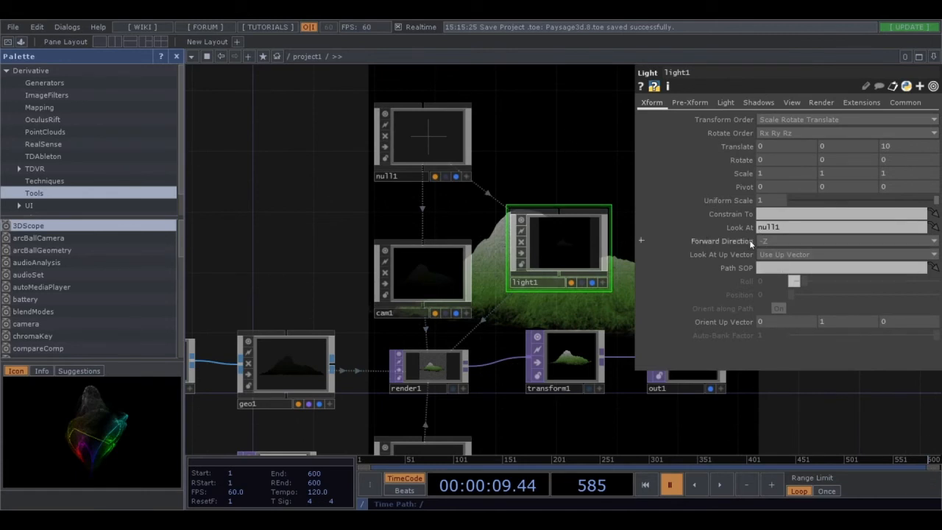
left_click(800, 240)
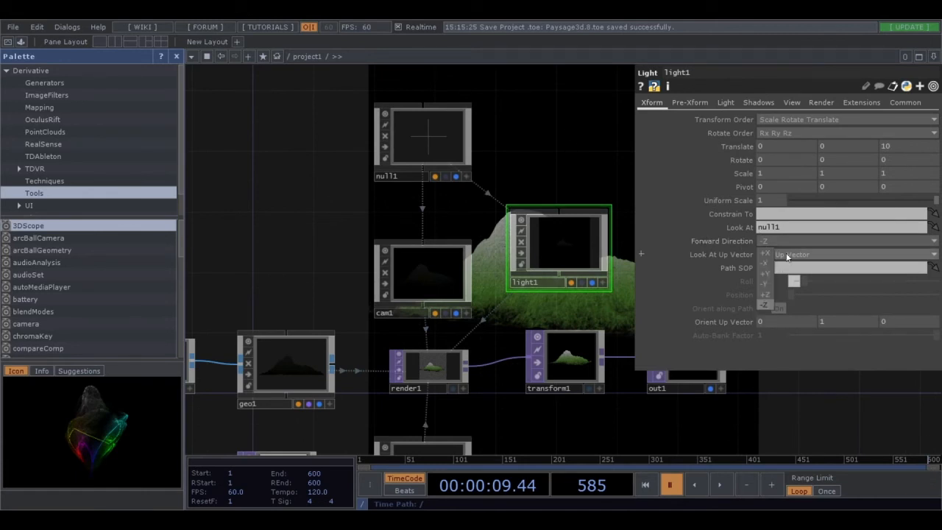
left_click(767, 294)
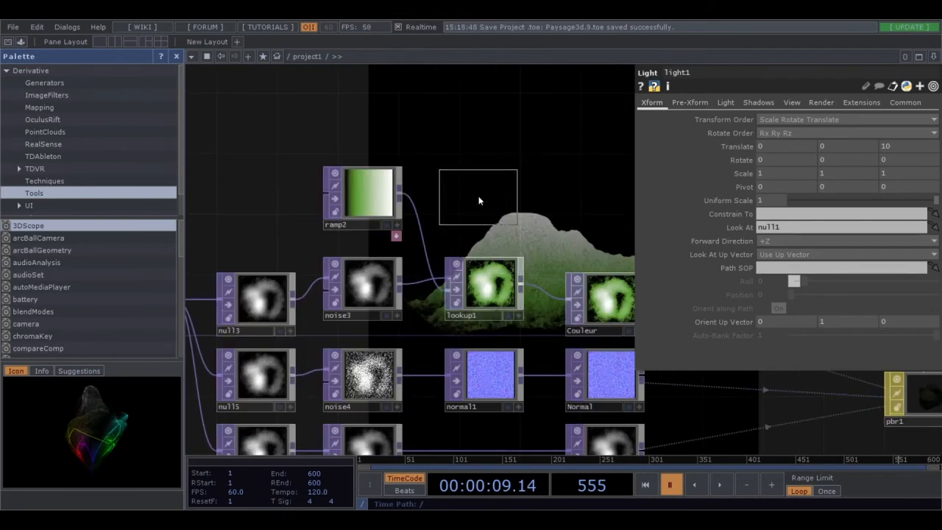
Place a Select TOP above lookup1 and disconnect ramp2 from lookup1
left_click(485, 189)
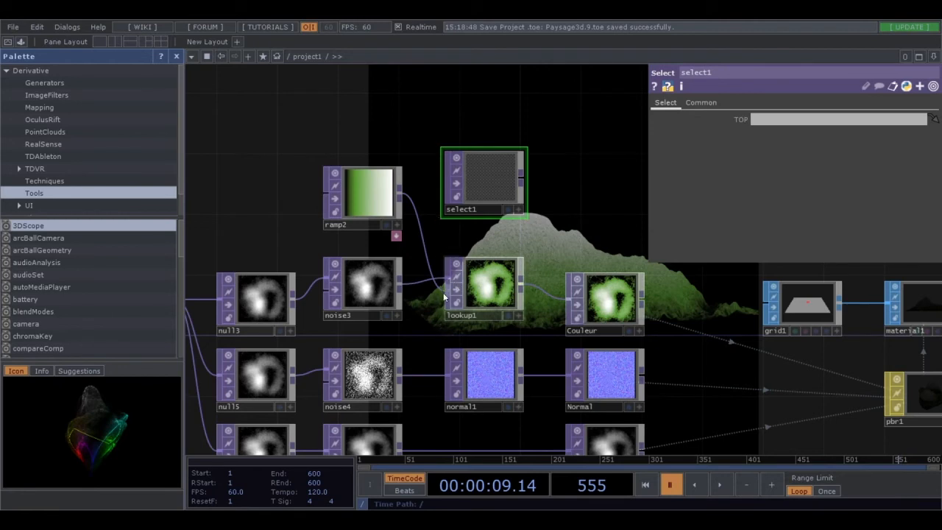
right_click(425, 207)
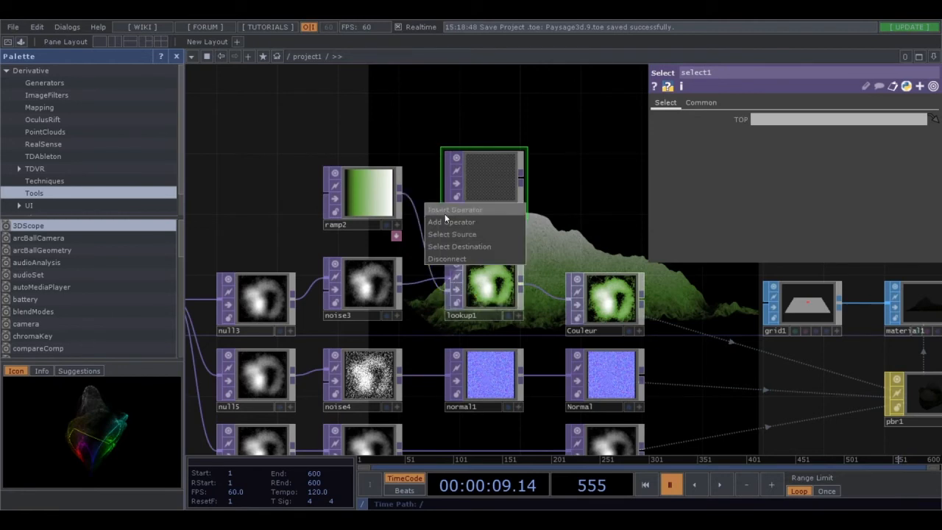
left_click(478, 260)
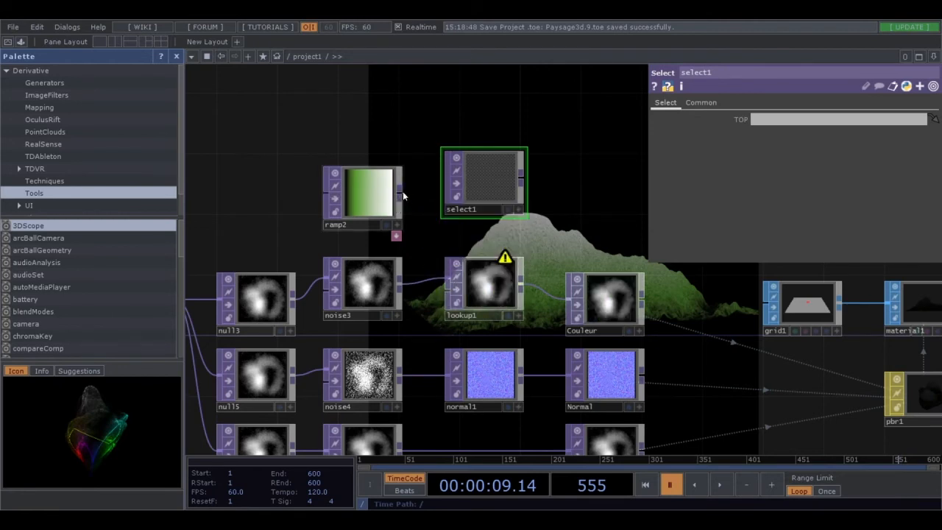
Connect select1 to lookup1's free input and assign ramp2 as select1's TOP source
left_click_drag(521, 178, 438, 259)
left_click_drag(362, 196, 477, 187)
scroll(489, 162, "down", 3)
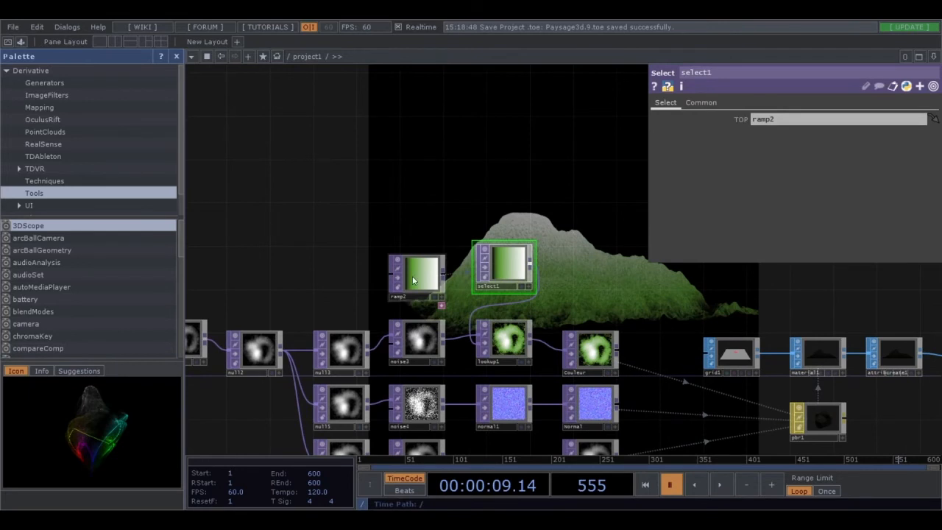
Duplicate ramp2 and place the copy above the original
left_click(413, 279)
key("ctrl+c")
key("ctrl+v")
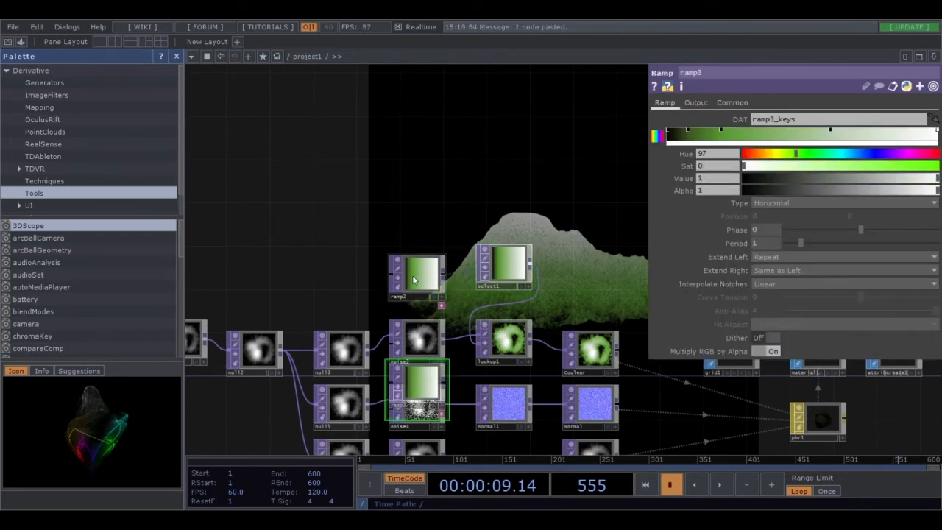
left_click(409, 180)
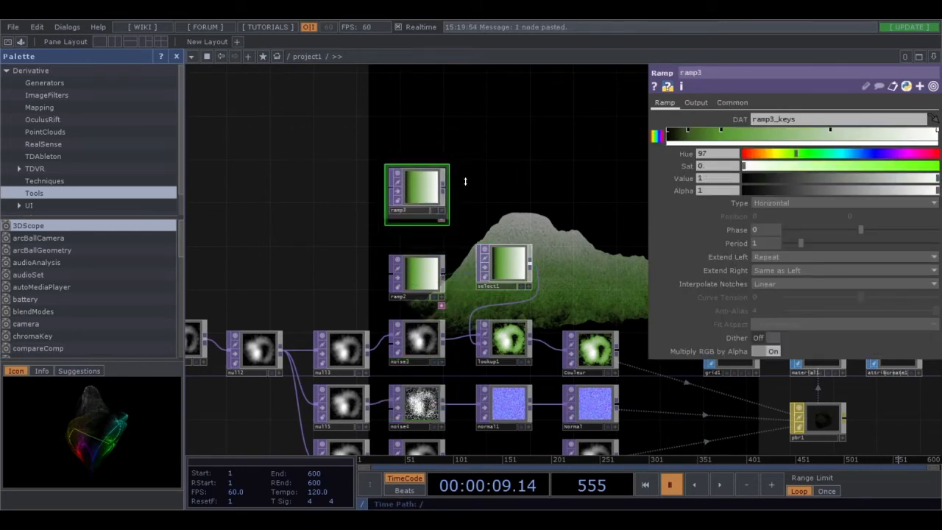
Recolour ramp3's three green keys to reds: hue 13 with saturation 0.696, hue 2, and hue 11 for the pale key
left_click(688, 131)
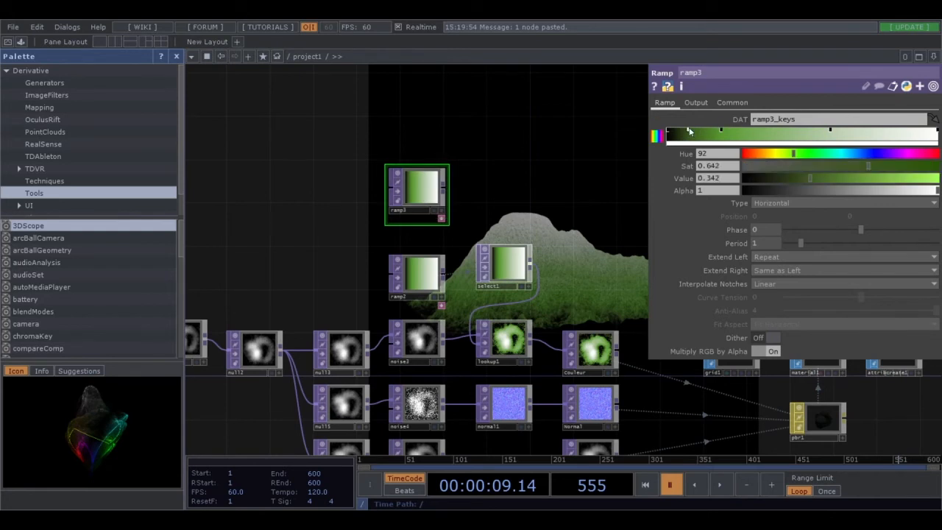
left_click(752, 153)
left_click(880, 167)
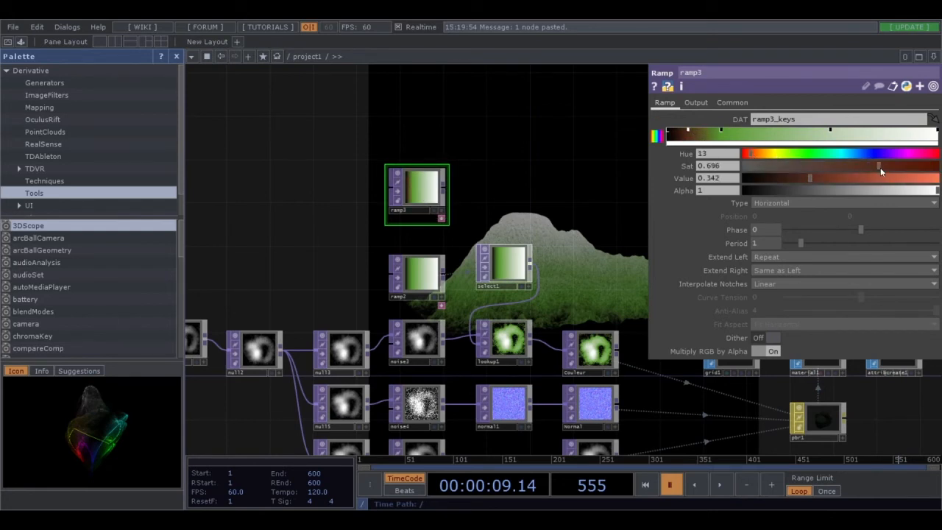
left_click(720, 131)
left_click(747, 154)
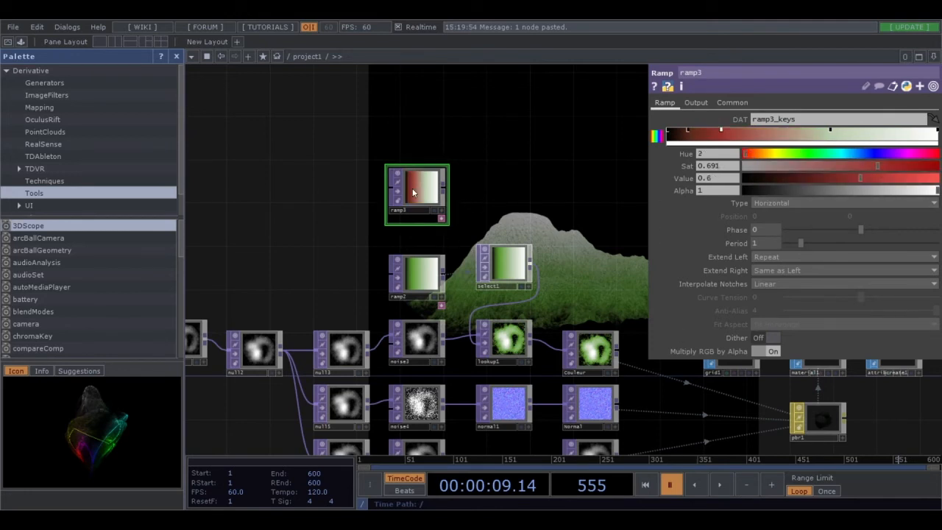
left_click(829, 130)
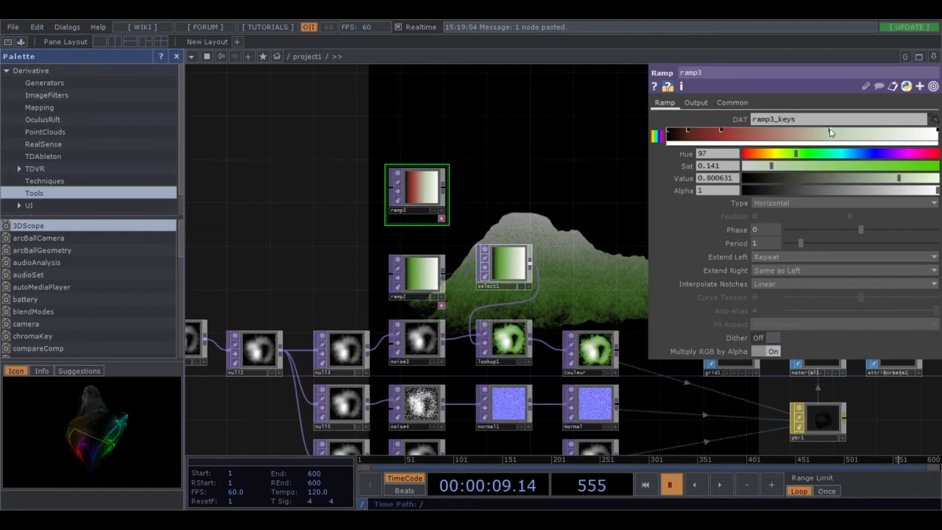
left_click(751, 154)
Switch select1's source to ramp3 and preview the red landscape with timeline playback
left_click_drag(417, 193, 505, 265)
left_click(721, 484)
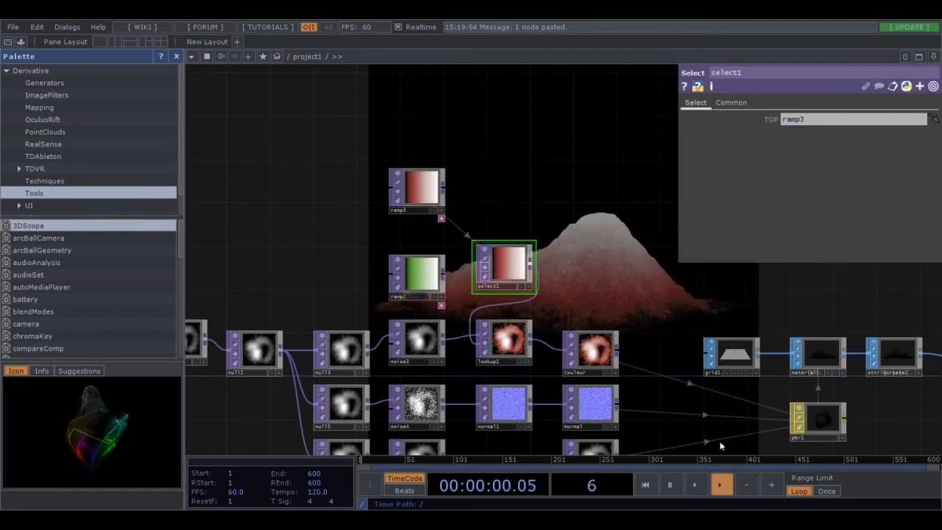
left_click(668, 484)
Shift ramp3's two dark red keys, set the darker one to hue 0 and value 0.195, and preview the playback
left_click(422, 191)
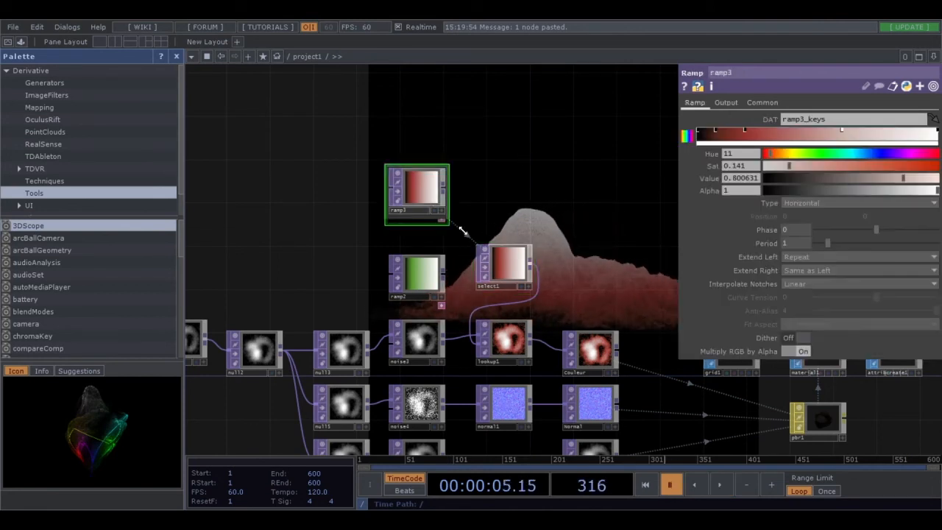
left_click_drag(744, 130, 723, 131)
left_click_drag(772, 156, 762, 159)
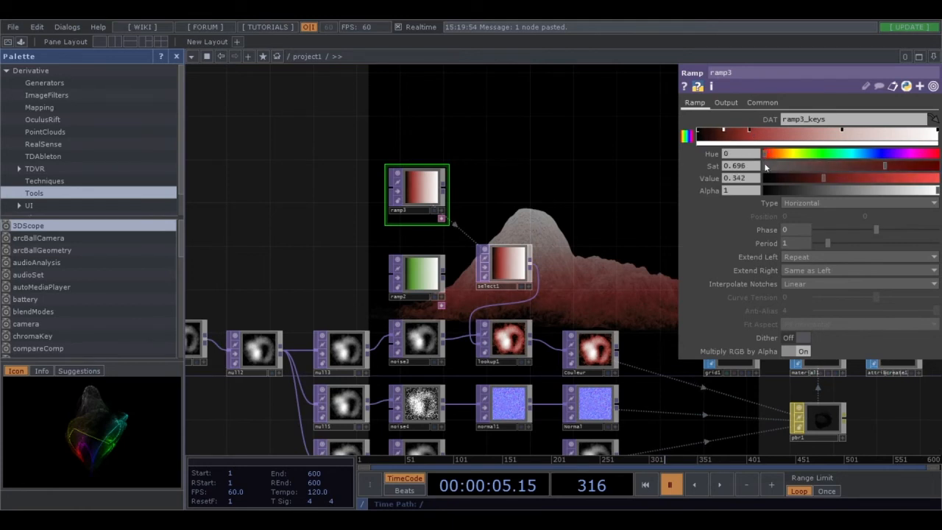
left_click_drag(828, 179, 801, 178)
left_click(721, 484)
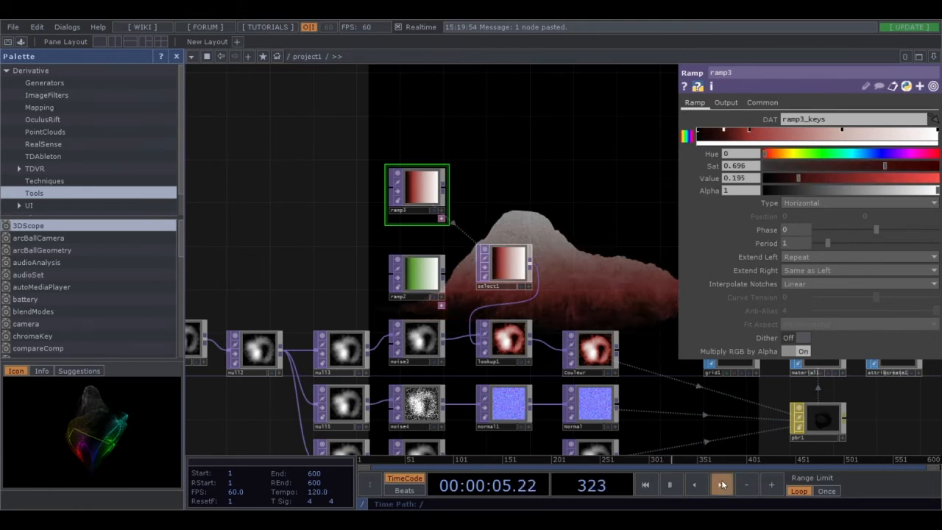
left_click(672, 484)
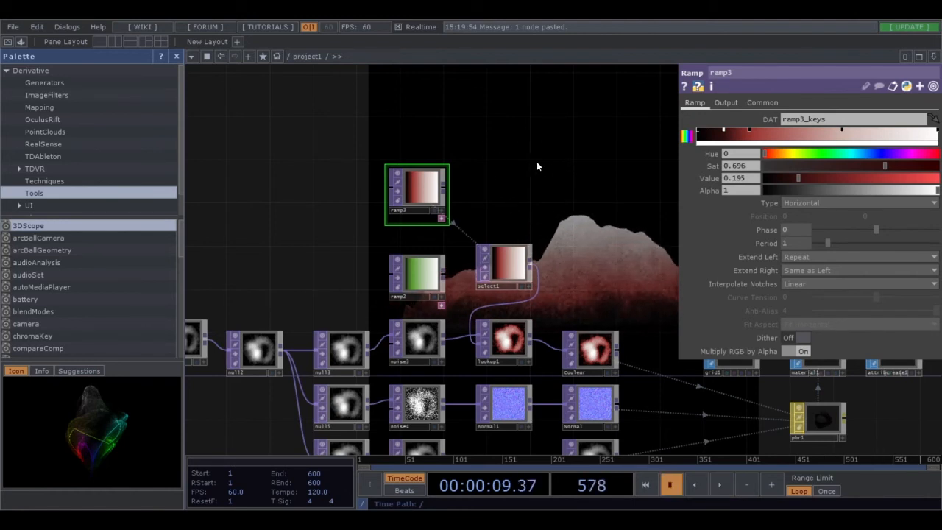
Switch select1's source back to ramp2 and preview the green landscape in playback
left_click_drag(414, 279, 491, 267)
left_click(720, 484)
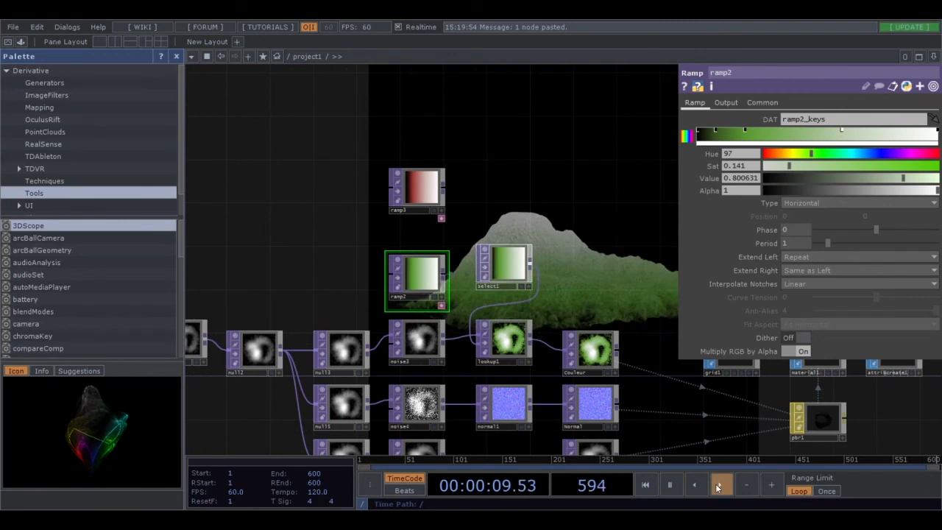
left_click(667, 487)
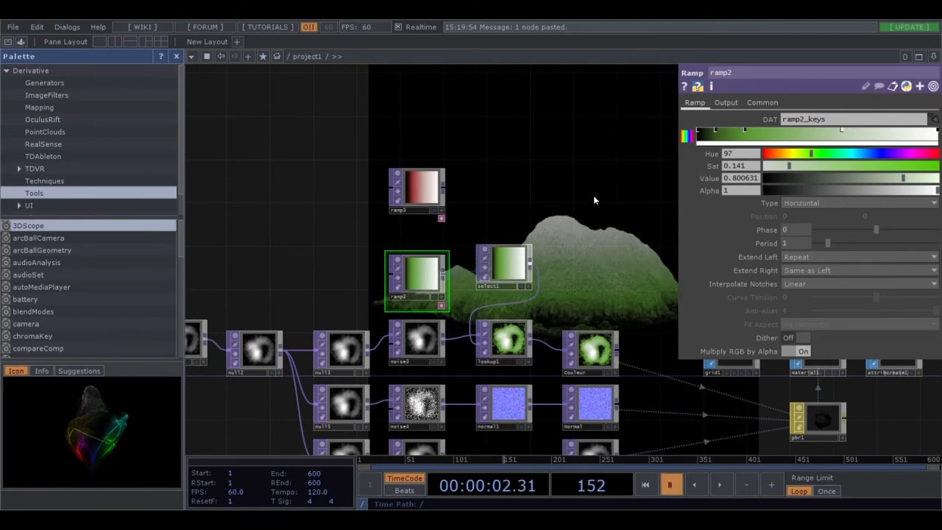
Reshape ramp1's circular gradient during playback, moving its light-grey key near the white start and its mid-grey key slightly before the middle
left_click_drag(497, 182, 606, 154)
left_click_drag(258, 211, 498, 130)
left_click_drag(473, 307, 535, 401)
left_click(340, 388)
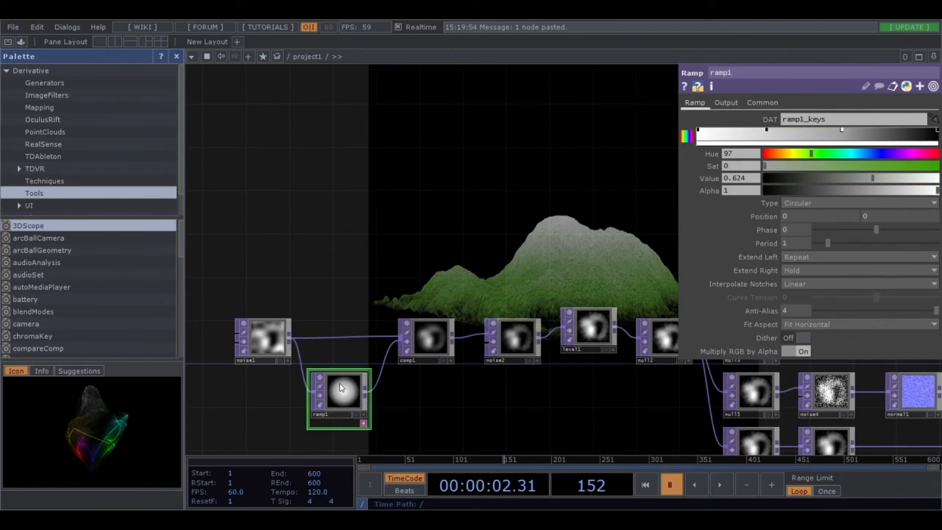
left_click(720, 484)
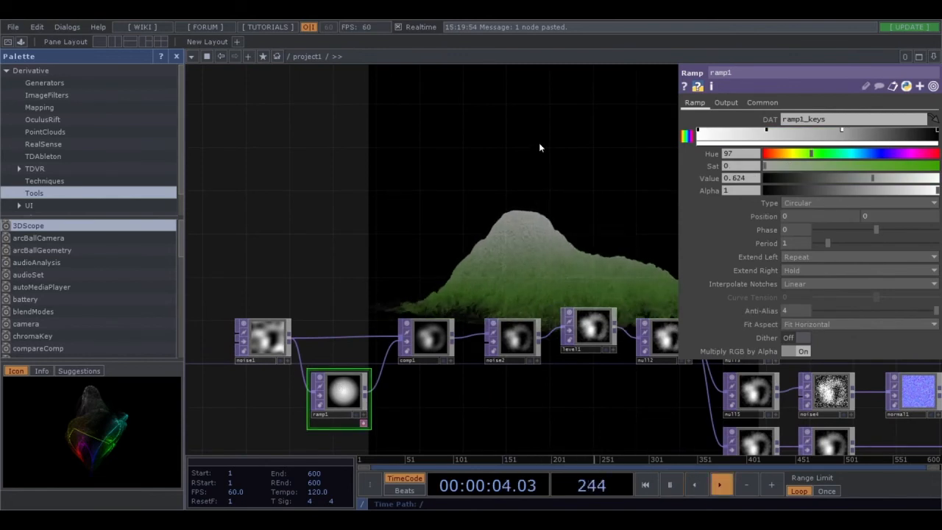
left_click_drag(842, 130, 878, 129)
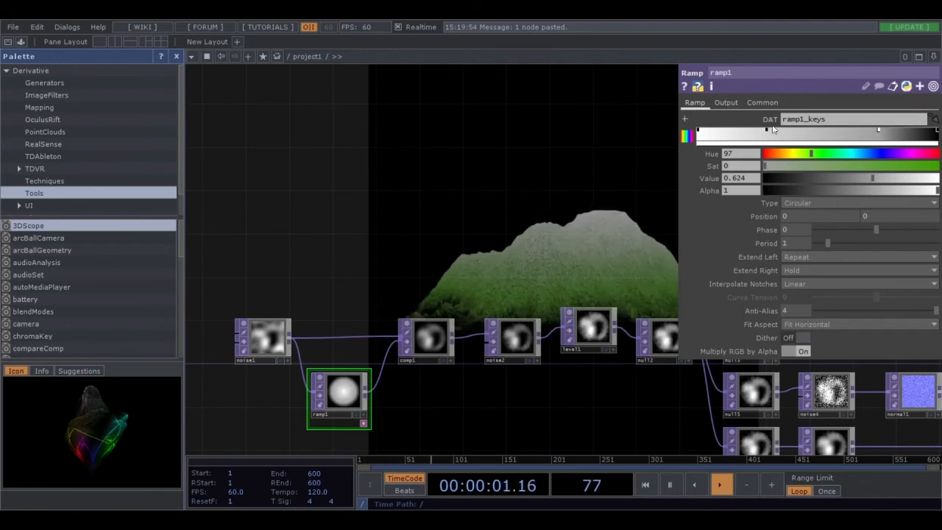
left_click_drag(766, 130, 714, 131)
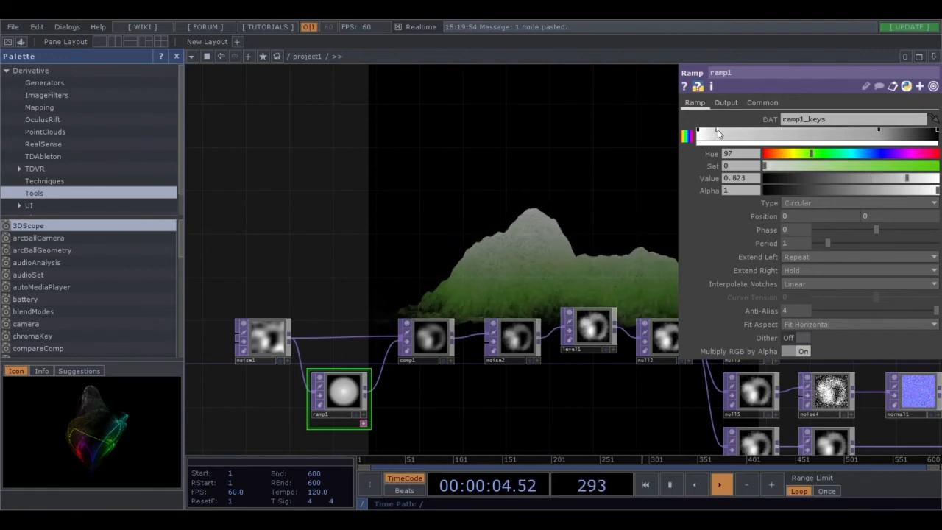
left_click_drag(878, 130, 910, 138)
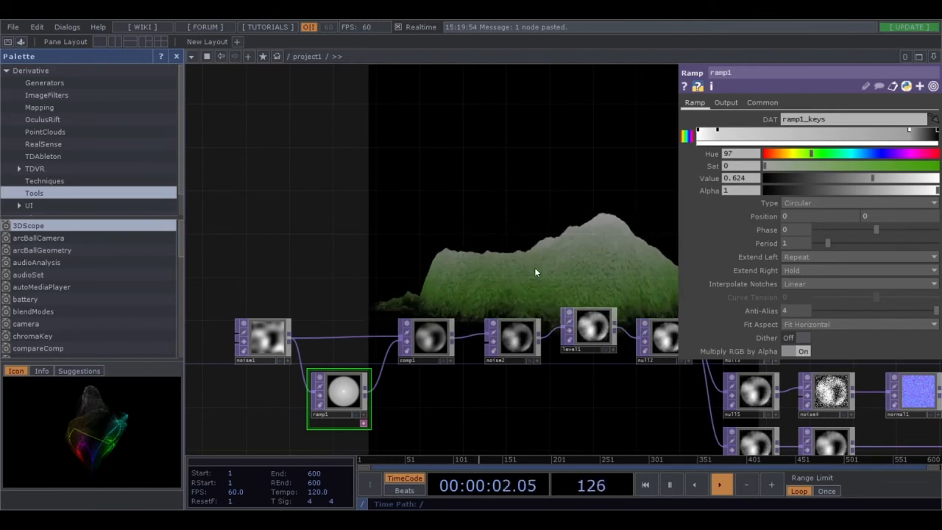
left_click_drag(907, 130, 793, 138)
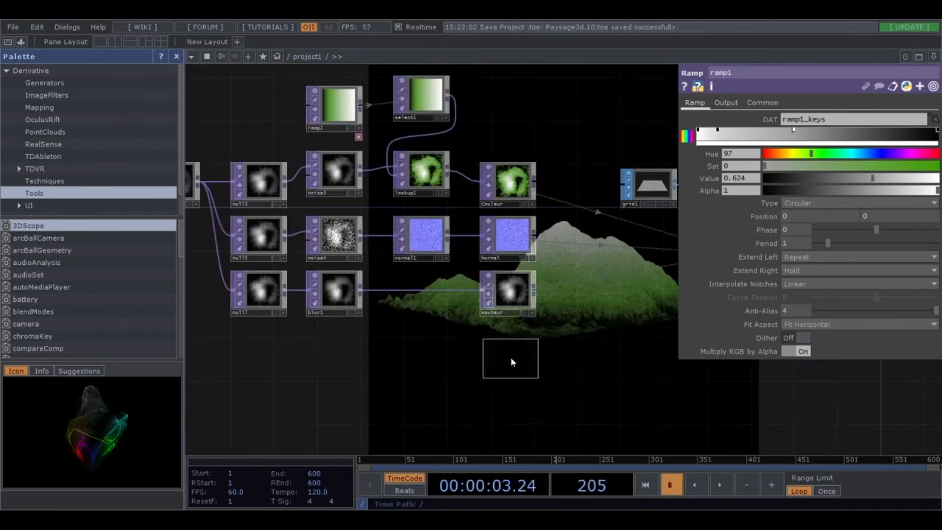
Place a Rectangle TOP below Hauteur and set its Size to 1 by 1
left_click(511, 359)
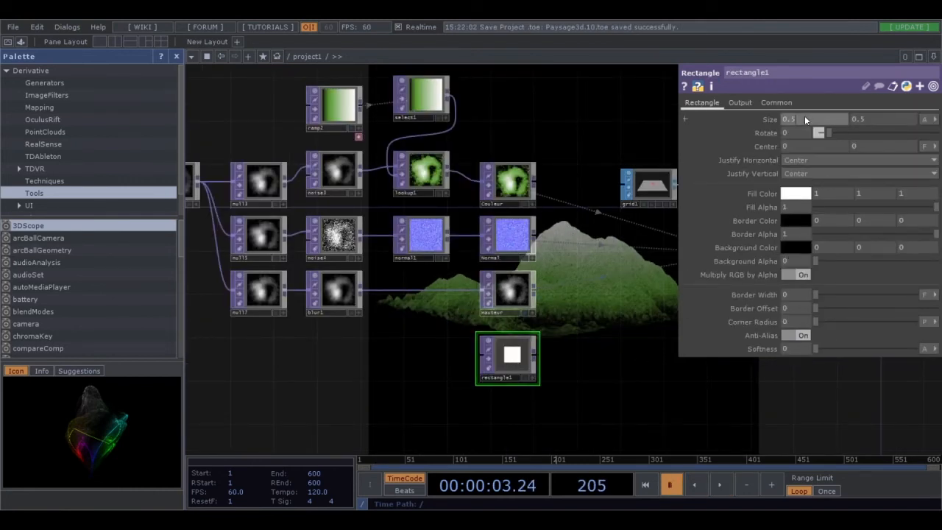
key("BackSpace")
key("BackSpace")
type("1")
key("Return")
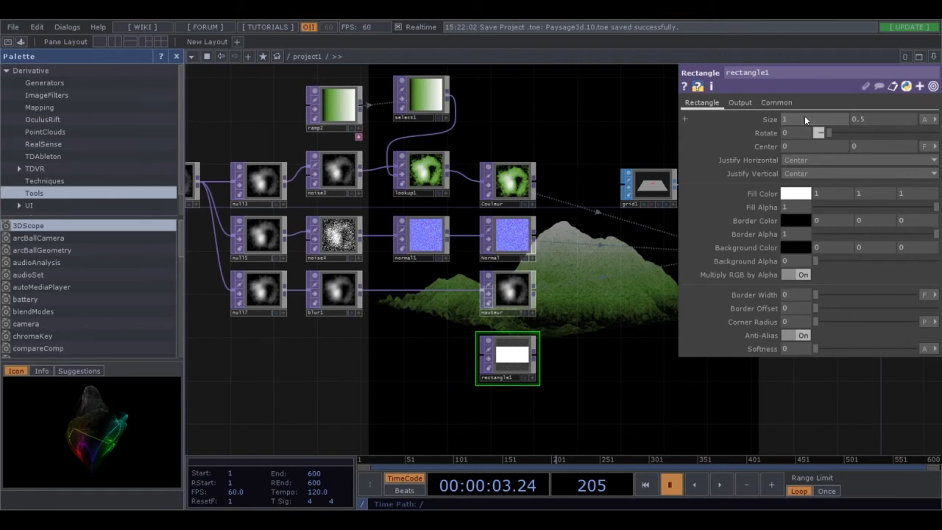
double_click(873, 114)
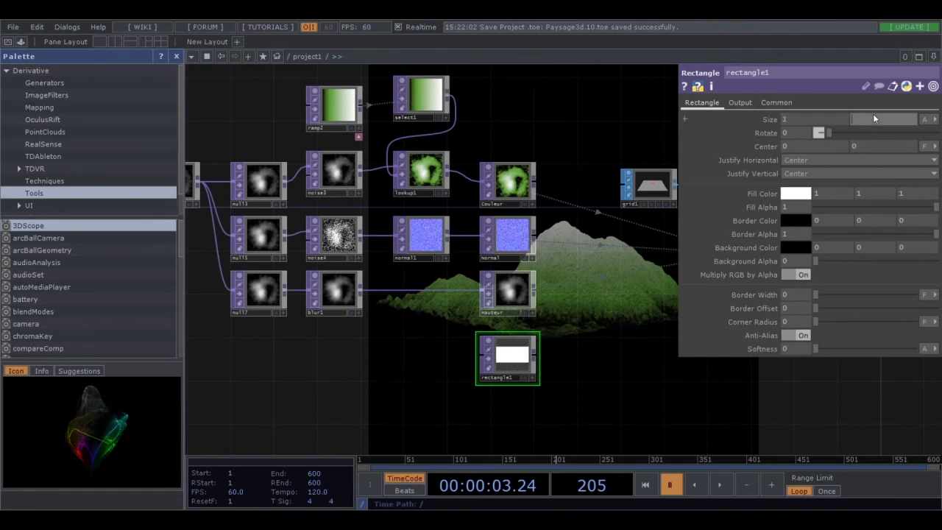
type("1")
key("Return")
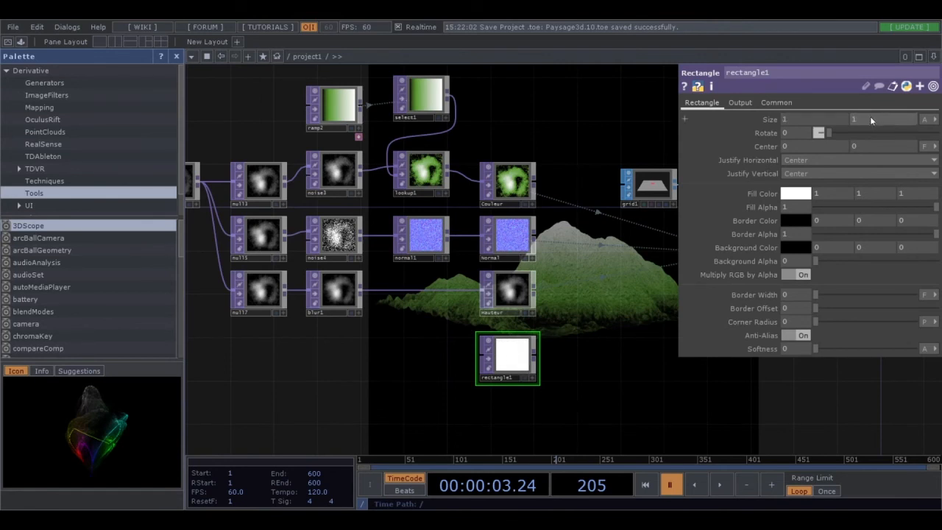
Assign rectangle1 as the Alpha Map of the pbr1 material
left_click_drag(635, 332, 493, 310)
left_click(588, 230)
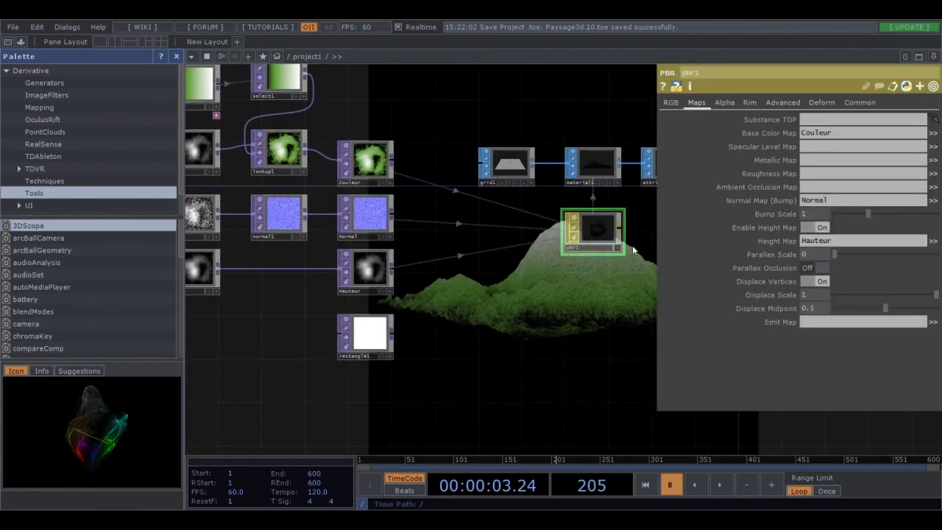
left_click(725, 103)
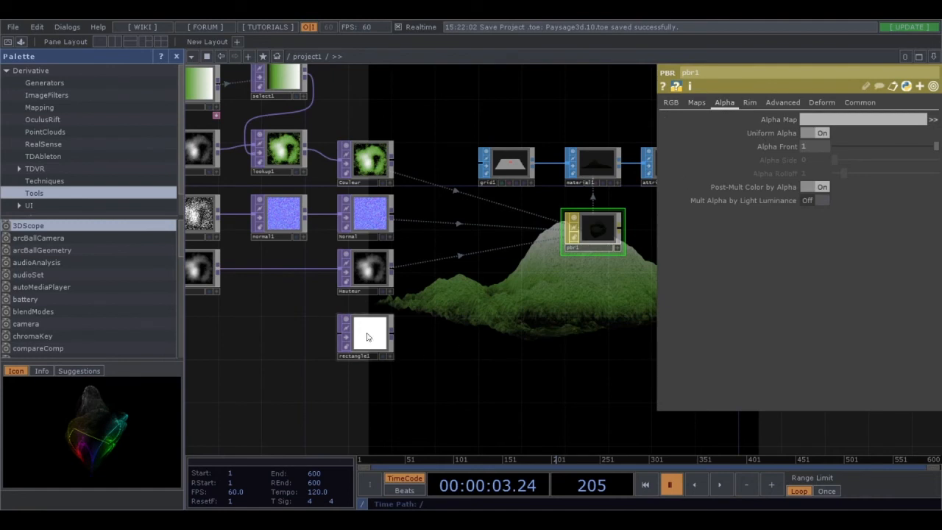
left_click_drag(368, 334, 826, 121)
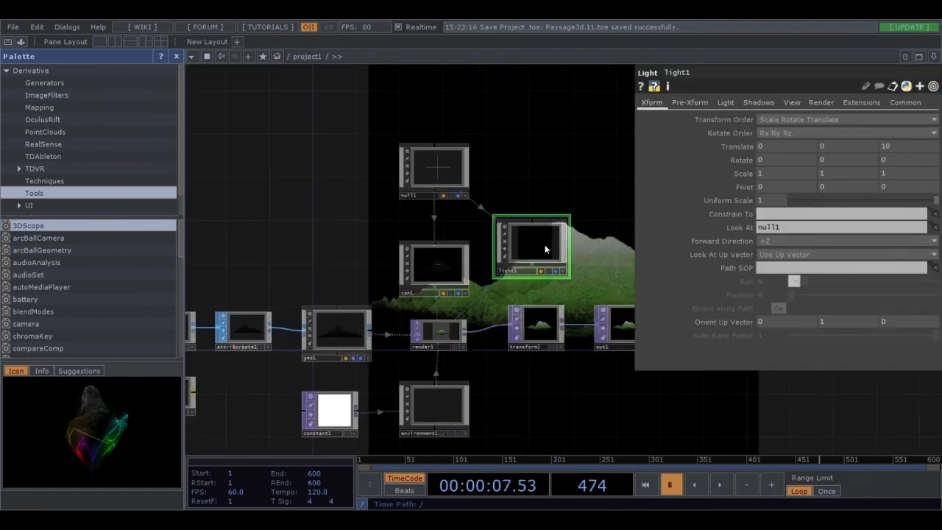
Change light1's Light Type to Cone Light, set its Cone Rolloff to 6, and start timeline playback
left_click(726, 102)
left_click(819, 146)
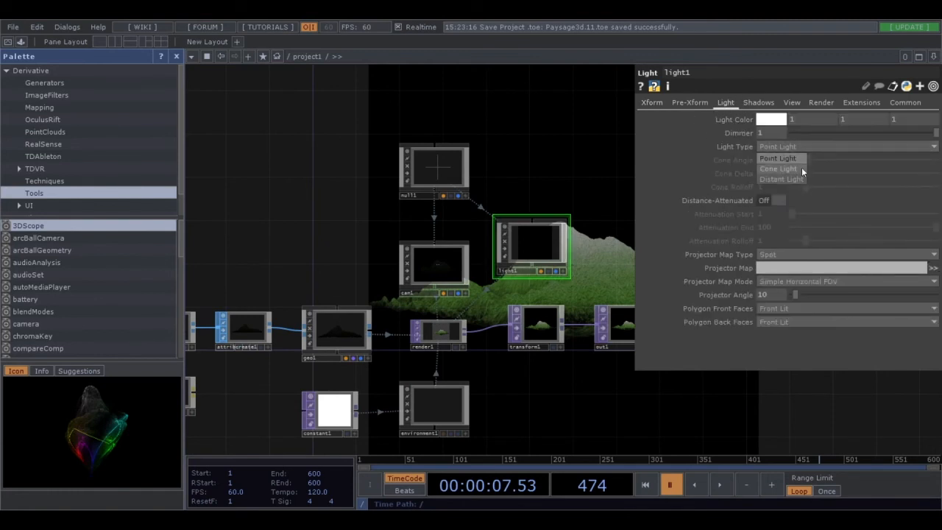
left_click(801, 169)
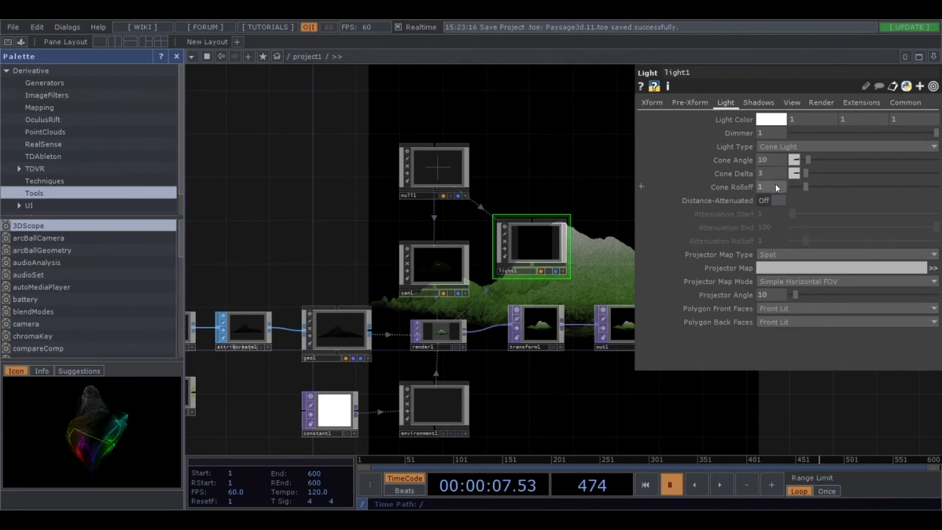
type("6")
key("Return")
key("space")
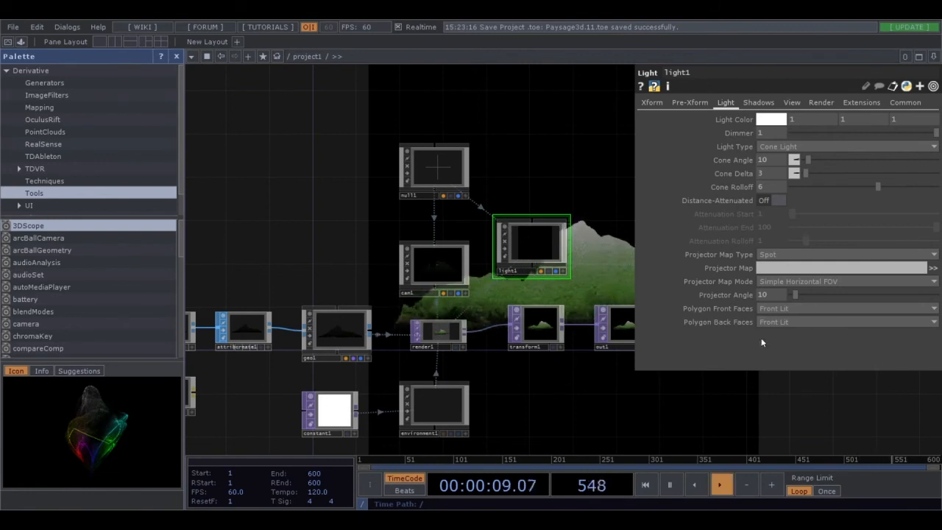
Raise light1's Cone Rolloff to 8 and pause the timeline
left_click(773, 185)
type("8")
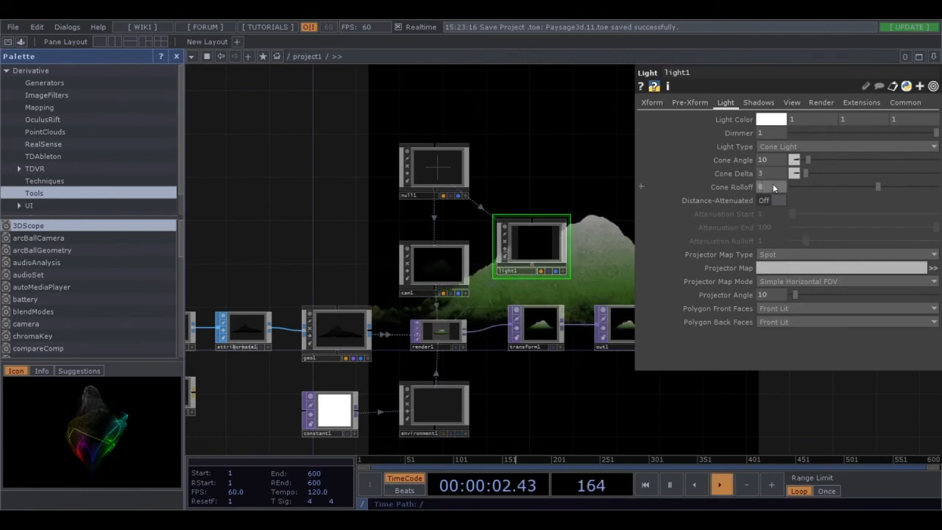
key("Return")
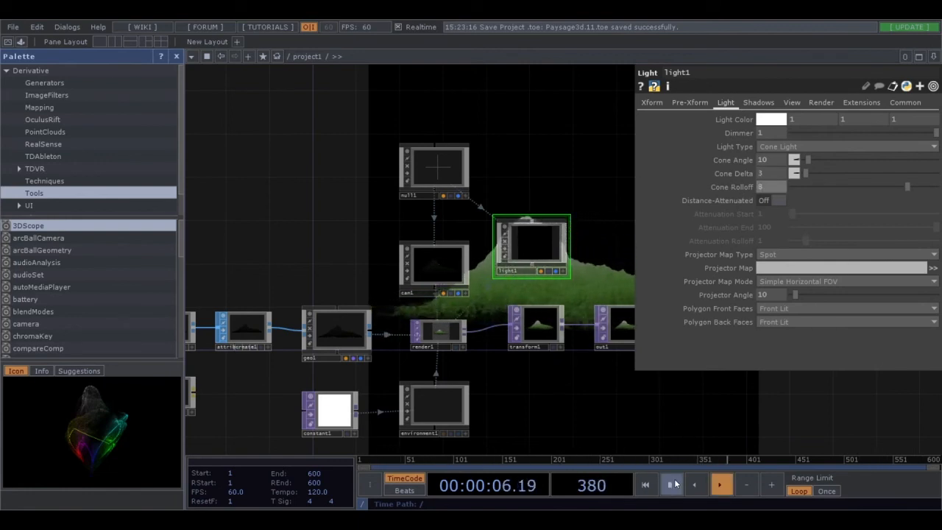
key("space")
Enable light1's pre-transform and drive its pre-transform Y rotation with the expression absTime.seconds*10
left_click(760, 103)
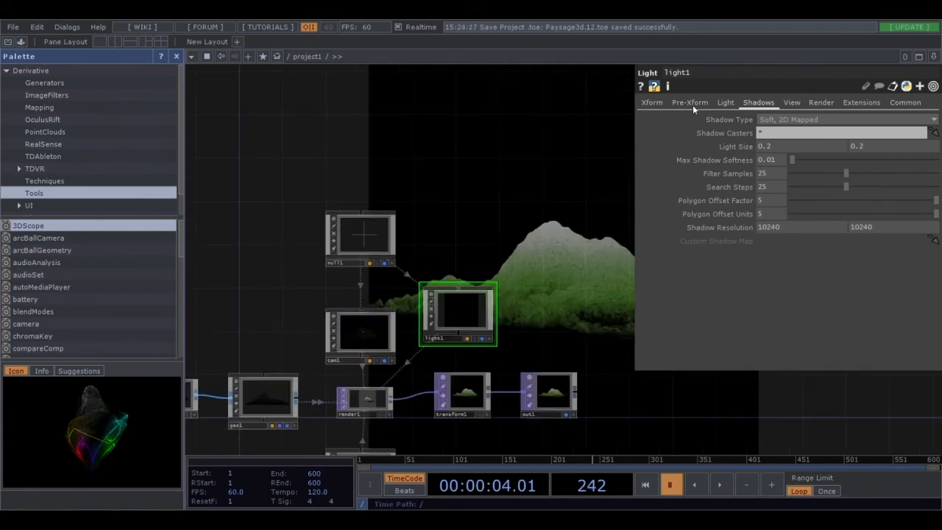
left_click(691, 104)
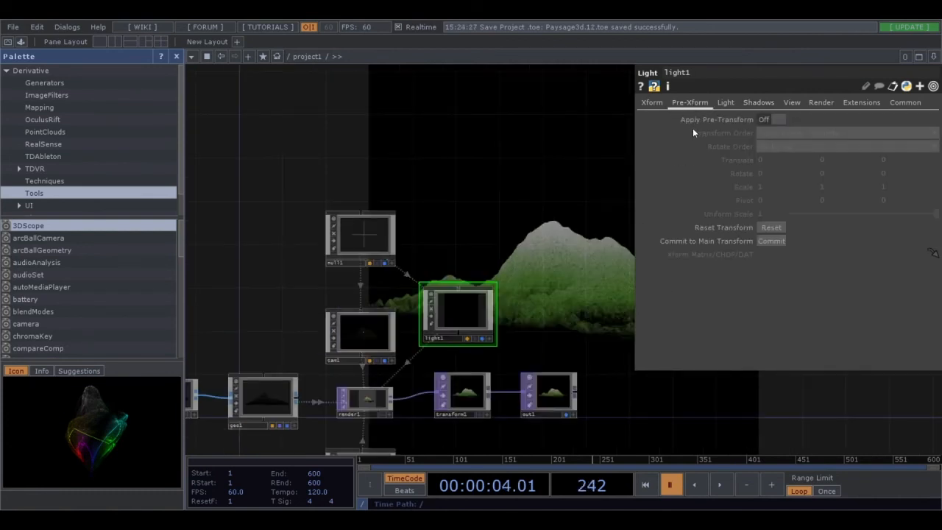
left_click(763, 119)
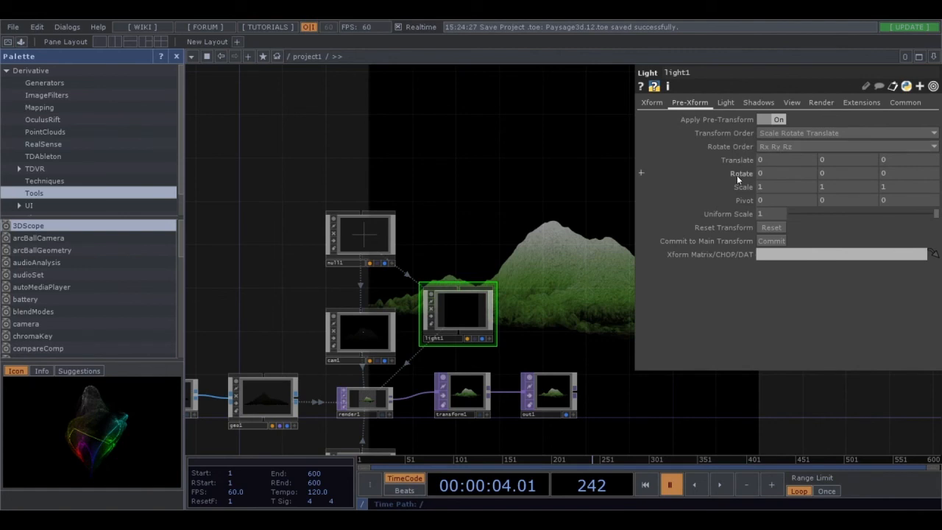
left_click(854, 174)
type("absTime.seconds")
type("*")
type("10")
key("Return")
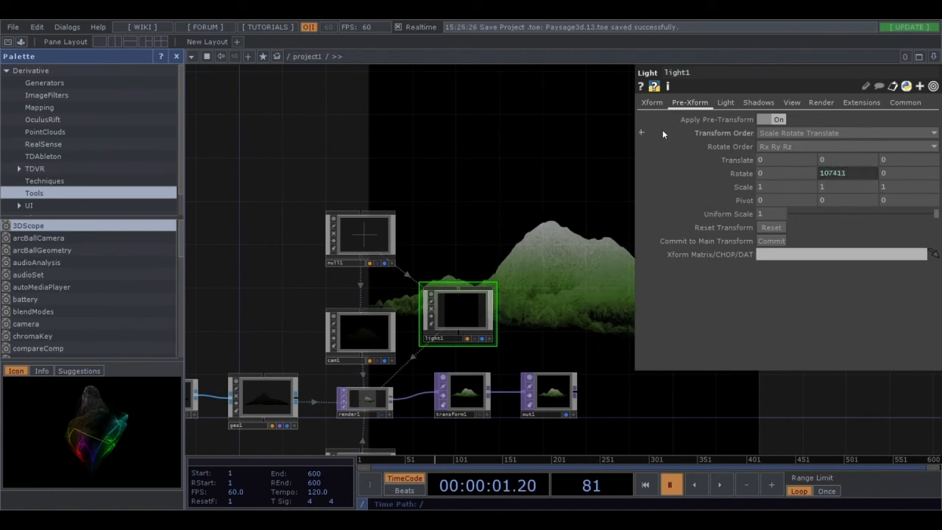
Set light1's transform Pivot to 6.62231, -2.47058, -19.9016
left_click(651, 102)
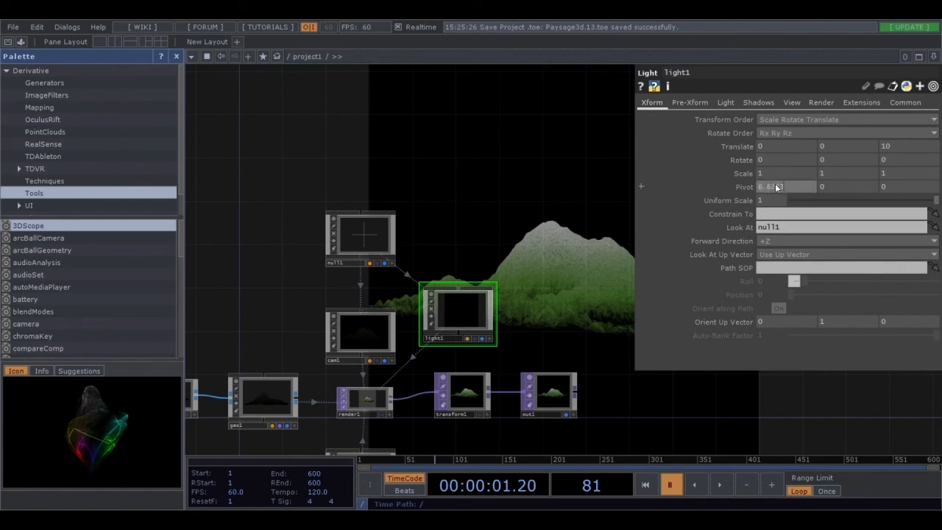
left_click(858, 183)
type("-2")
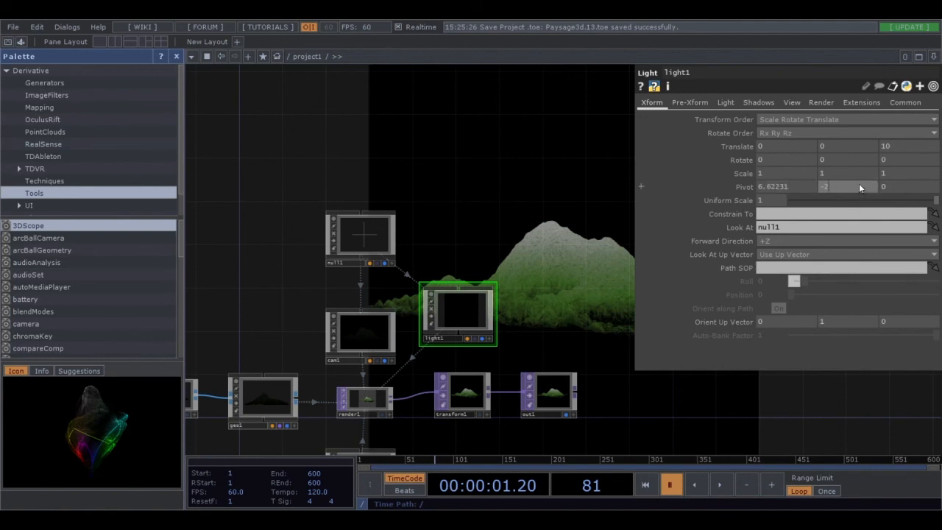
type(".47058")
key("Return")
left_click(903, 185)
type("-19.9016")
key("Return")
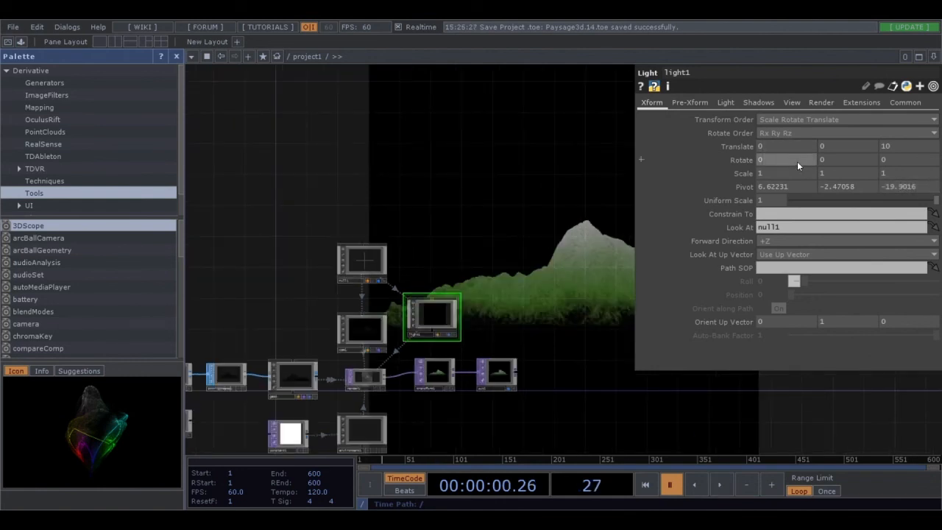
Set light1's X and Y Rotate to -2.95082 and 29.5082, and its X and Y Translate to -5.92337 and 1.00145
left_click(796, 161)
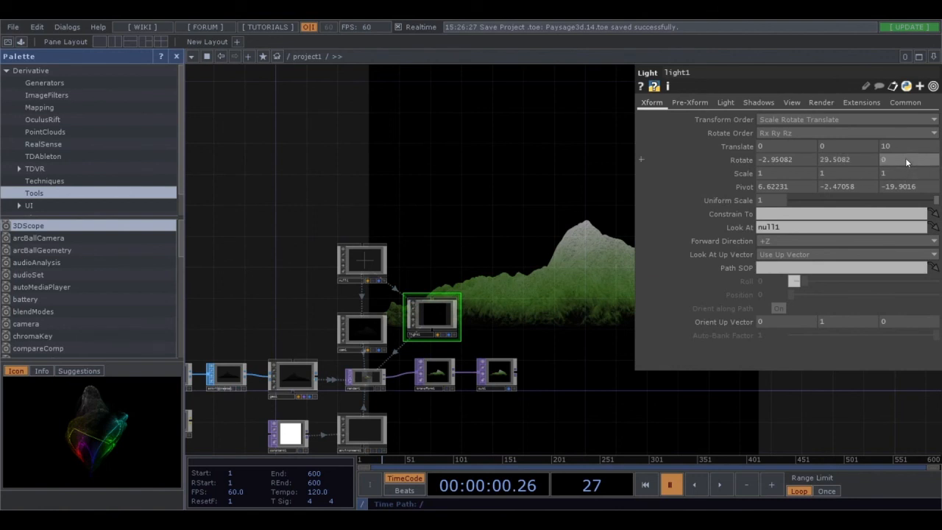
left_click(808, 147)
type("-5.92337")
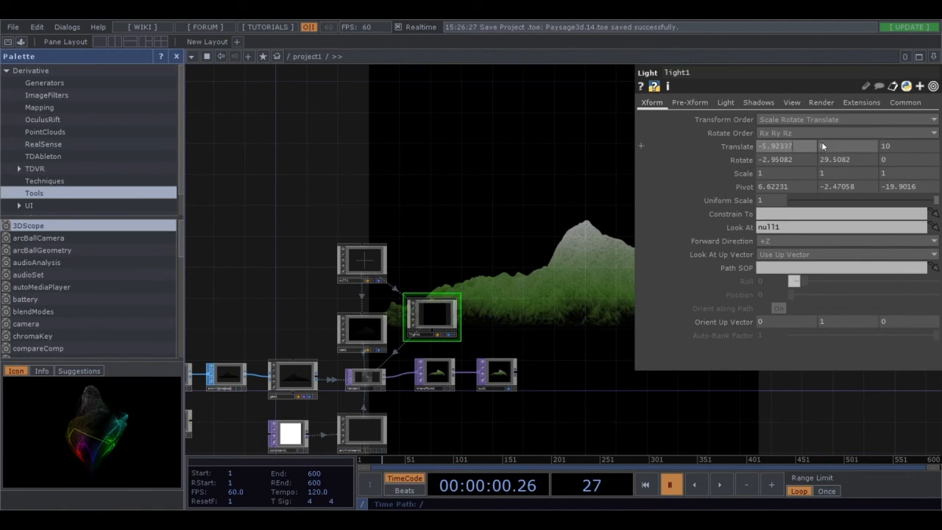
left_click(826, 146)
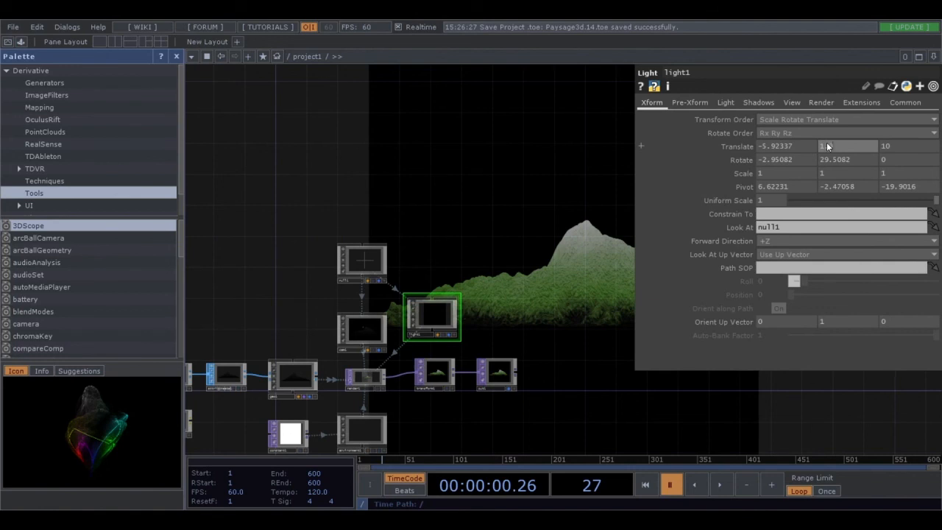
type("1.00145")
left_click(910, 145)
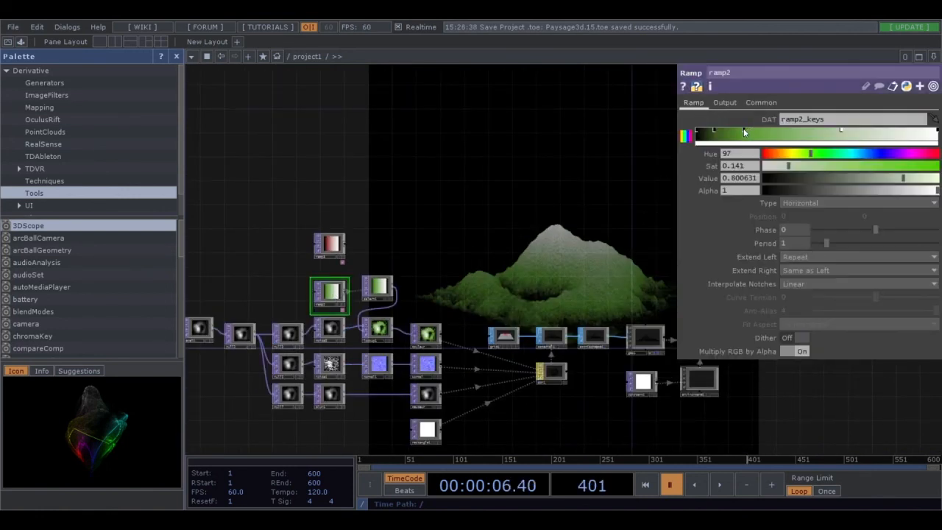
Reduce the saturation of ramp2's pale green key to 0, then preview the landscape by briefly playing the timeline
left_click_drag(788, 166, 763, 170)
left_click(723, 484)
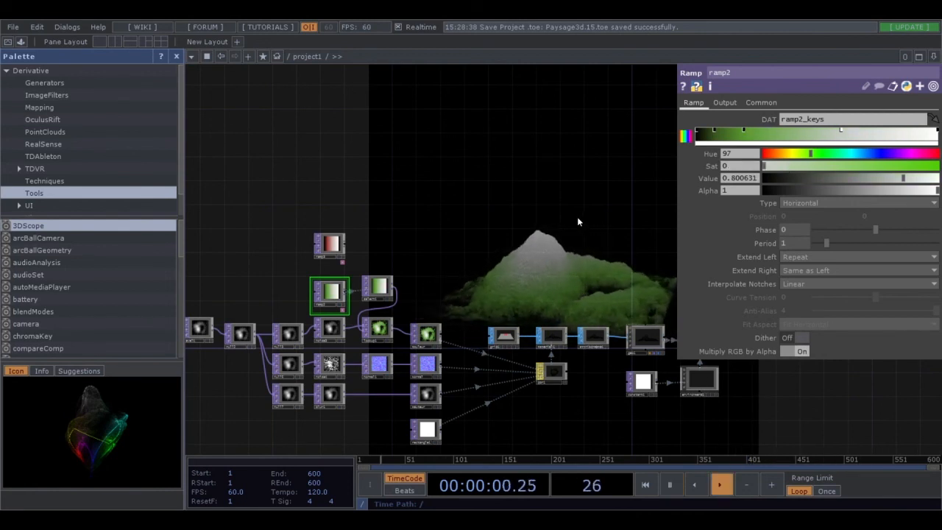
left_click(675, 485)
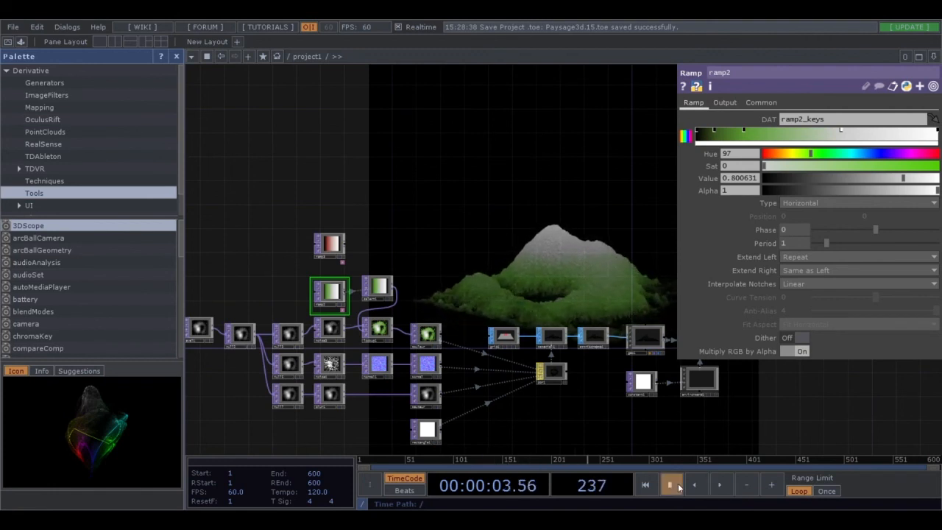
Raise the saturation of ramp2's dark green key to 0.847 and preview the landscape by briefly playing the timeline
left_click(715, 132)
left_click_drag(876, 168, 912, 168)
left_click(720, 484)
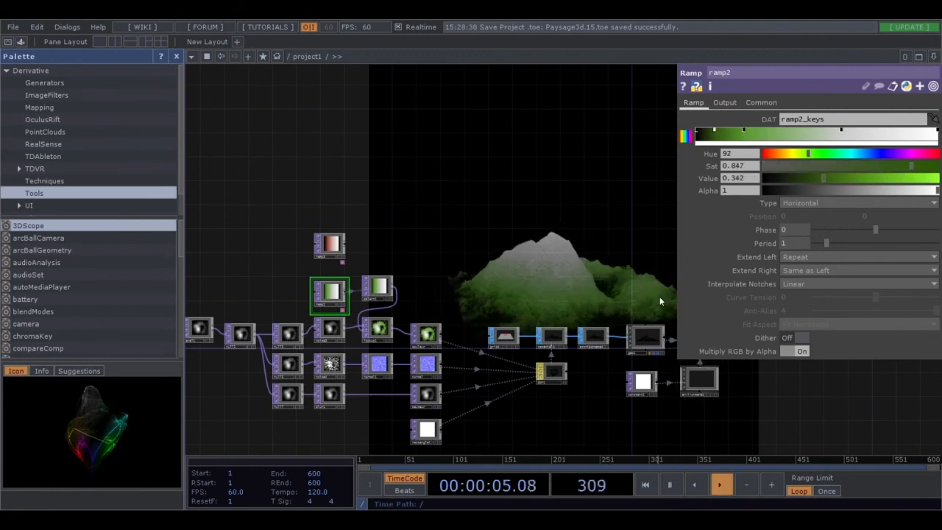
left_click(670, 485)
Set the saturation of ramp2's mid-green key to 0.74 and play the timeline briefly to check the colours
left_click(745, 132)
left_click_drag(871, 179, 893, 168)
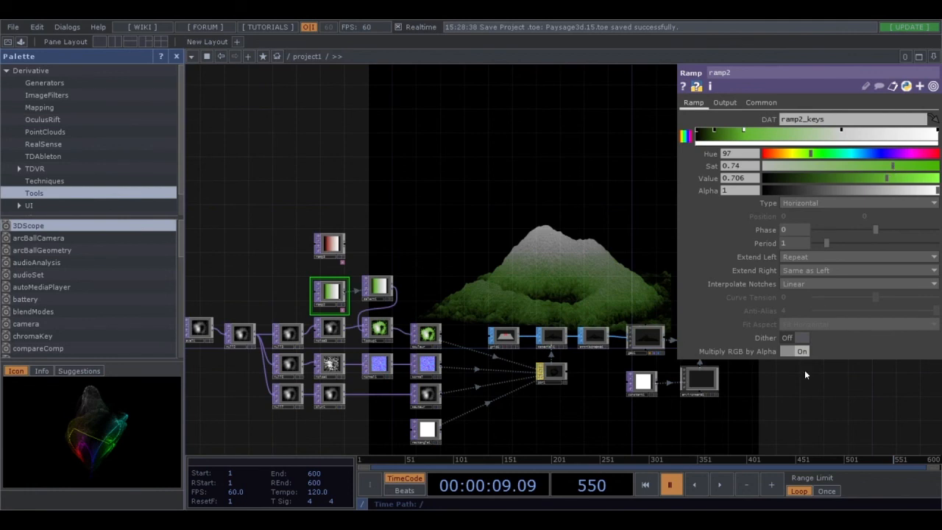
left_click(720, 485)
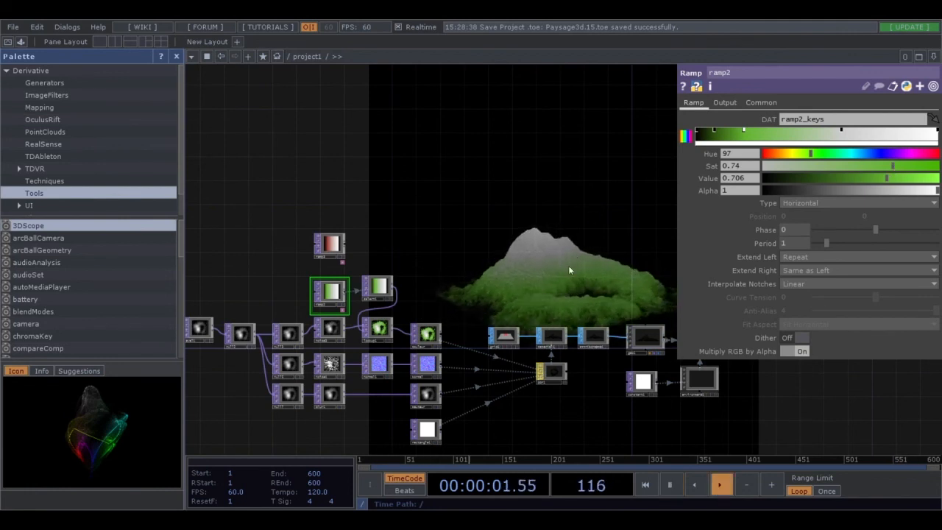
key("space")
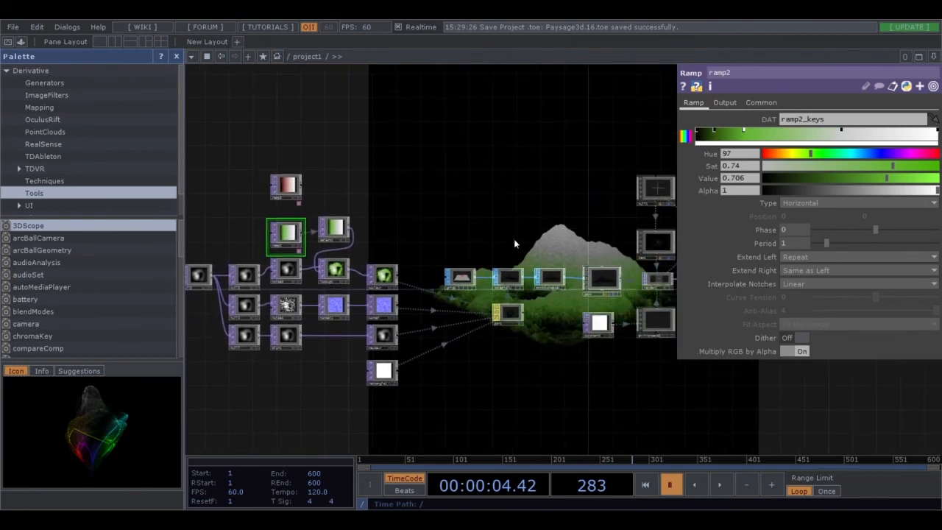
Hide the parameter window to clear the network view, and open the Export Movie settings
left_click_drag(545, 268, 537, 376)
key("p")
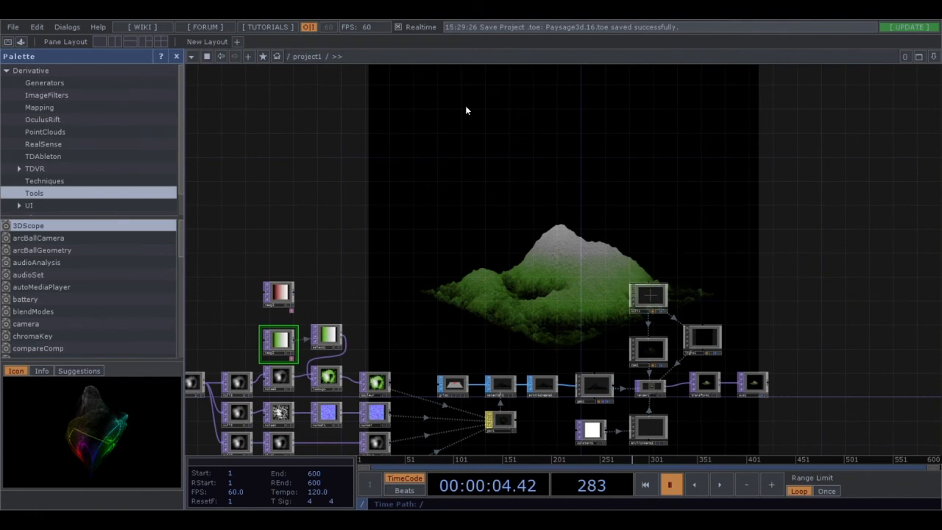
left_click(15, 27)
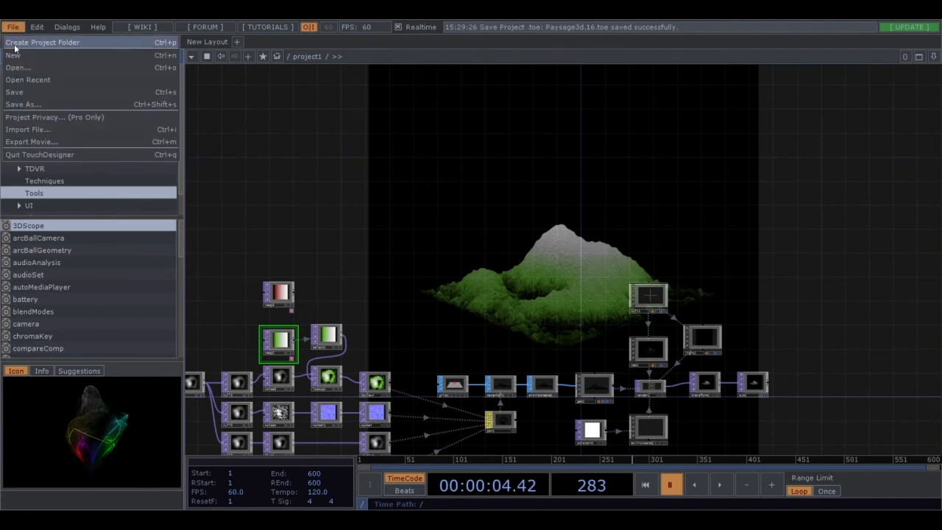
left_click(103, 141)
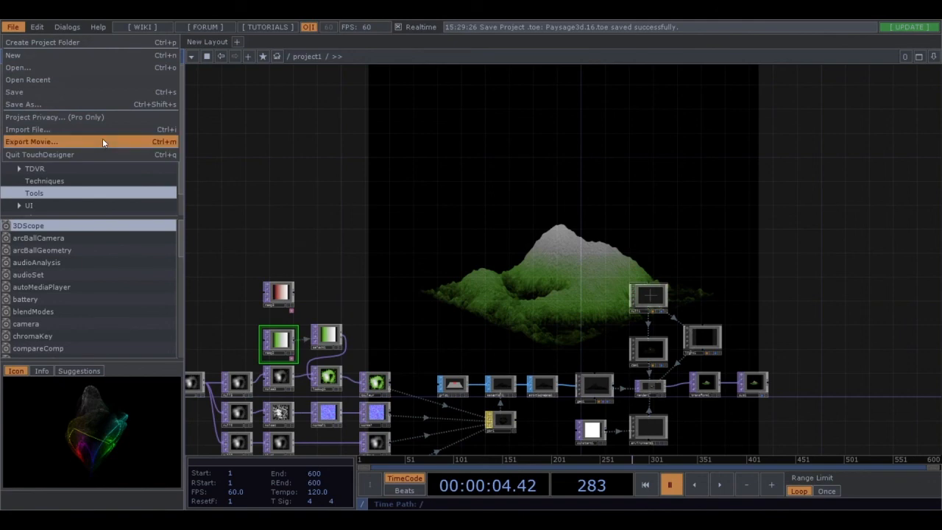